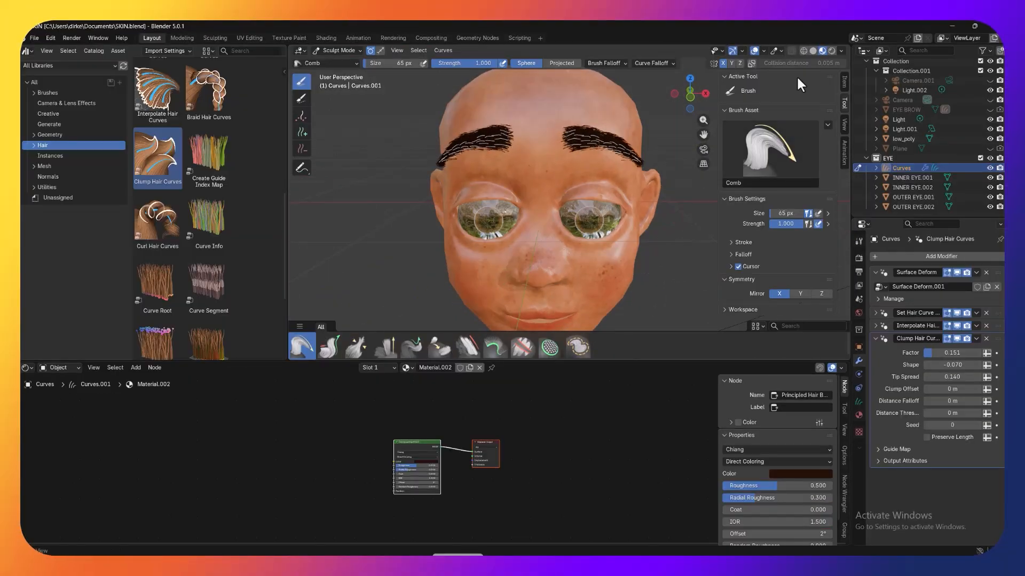
Step: Switch the viewport to rendered shading and set the eyebrow hair curve profile's radius to 0.000501 m
{"action": "left_click", "coordinate": [820, 50]}
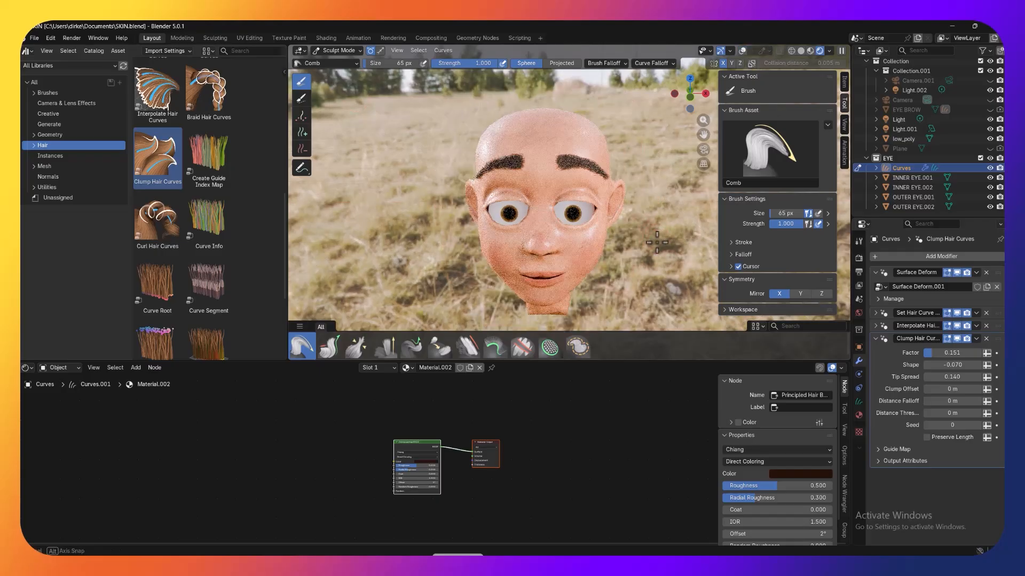
{"action": "left_click", "coordinate": [876, 313]}
{"action": "left_click", "coordinate": [939, 340]}
{"action": "type", "text": "0.000501"}
{"action": "key", "text": "Return"}
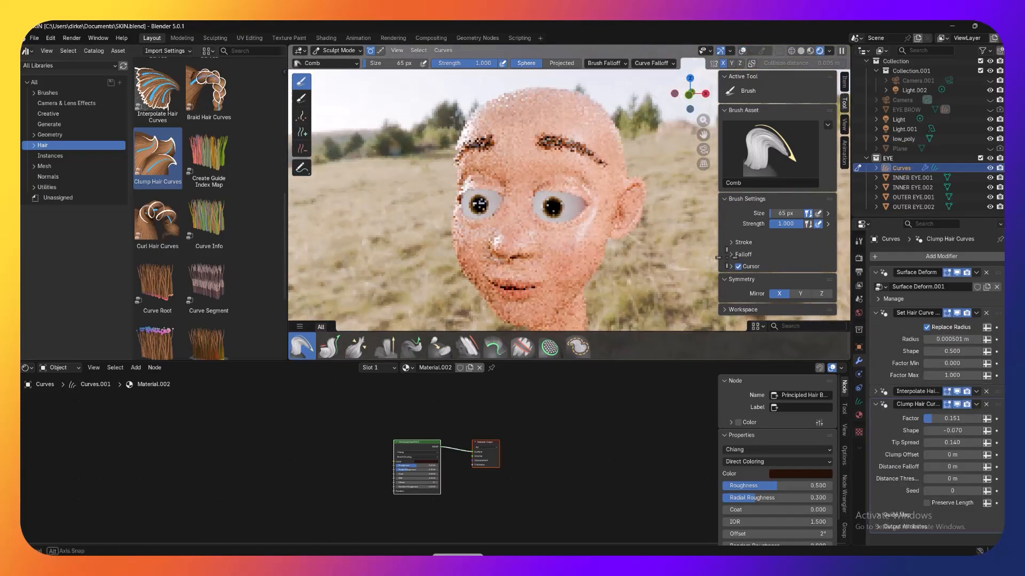
{"action": "key", "text": "F12"}
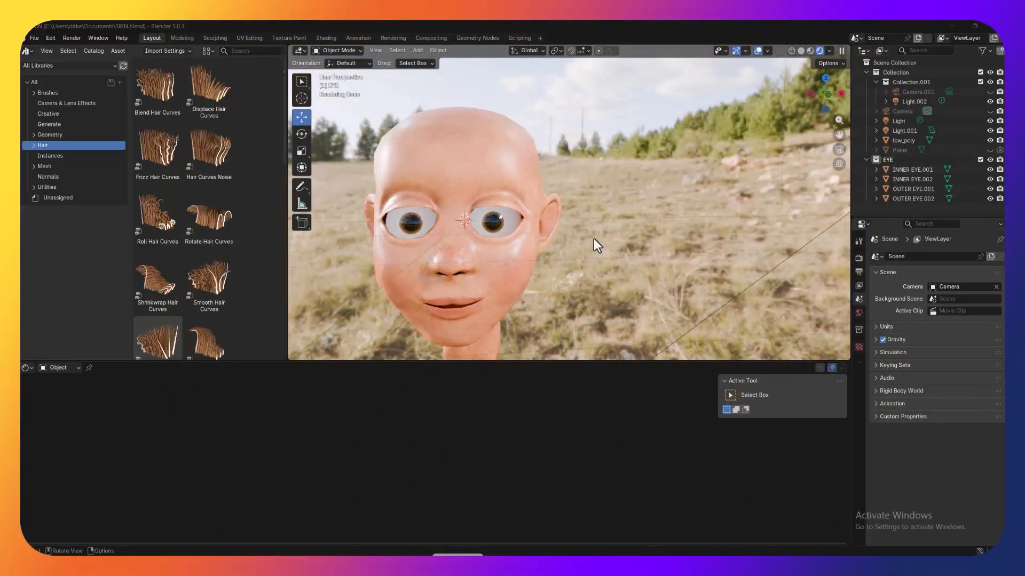
Step: Show the head in solid shading from the front orthographic view
{"action": "left_click", "coordinate": [800, 50]}
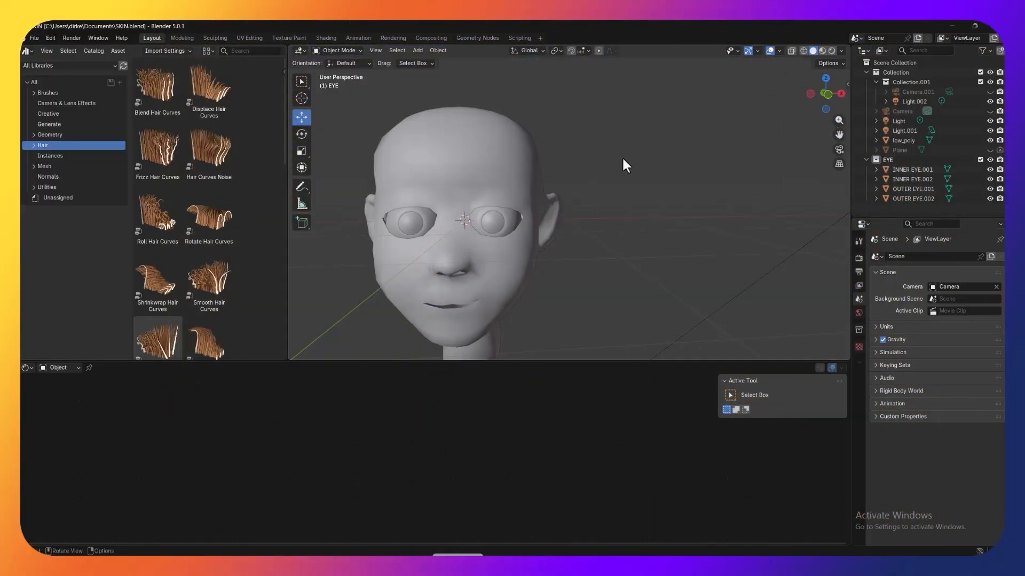
{"action": "left_click_drag", "start_coordinate": [835, 140], "coordinate": [915, 123]}
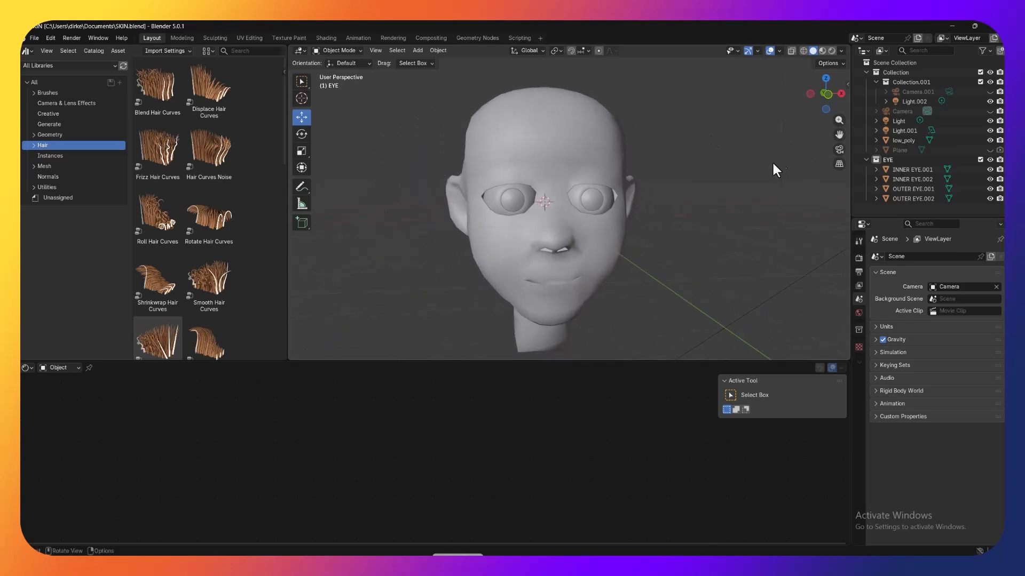
{"action": "key", "text": "KP_1"}
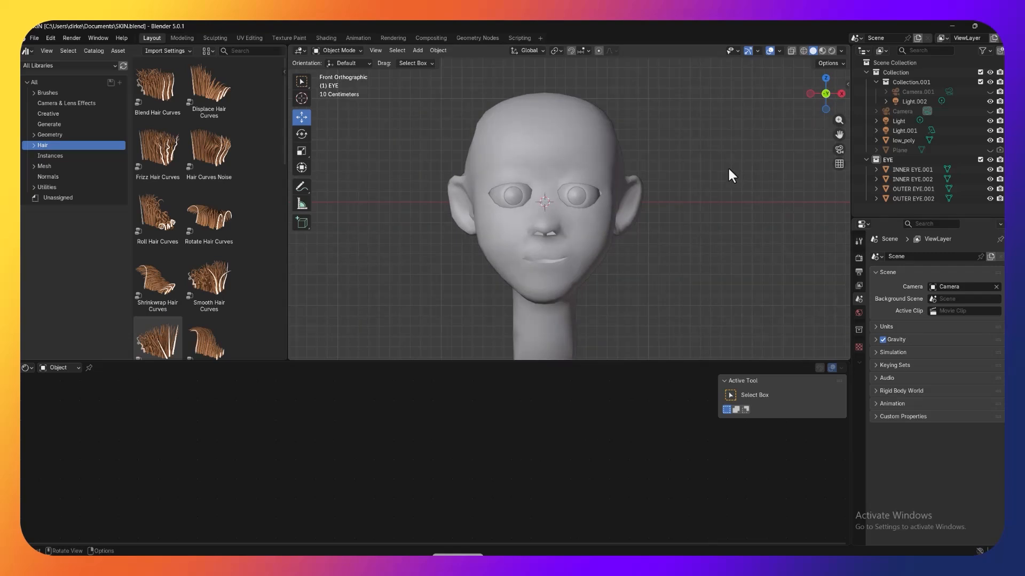
{"action": "scroll", "coordinate": [728, 170], "scroll_direction": "up", "scroll_amount": 1}
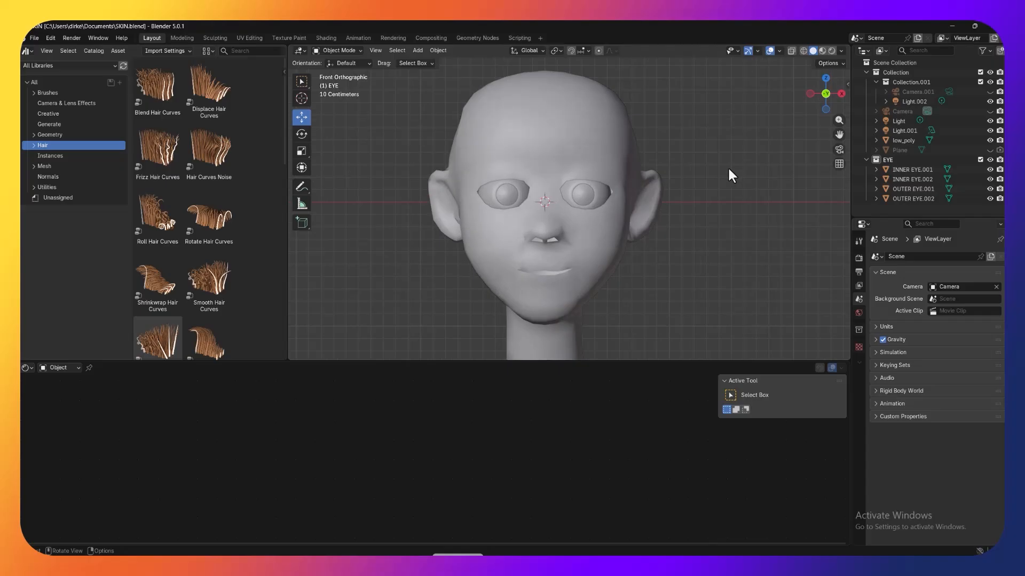
Step: In Edit Mode on the low_poly head, select a strip of four faces along the brow above the character's left eye
{"action": "left_click", "coordinate": [489, 129]}
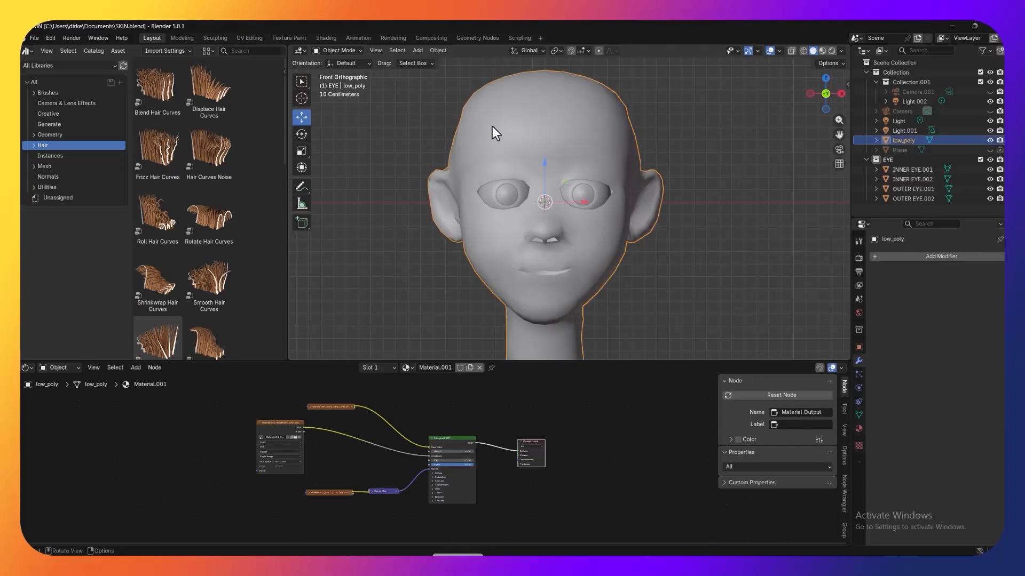
{"action": "left_click", "coordinate": [338, 51]}
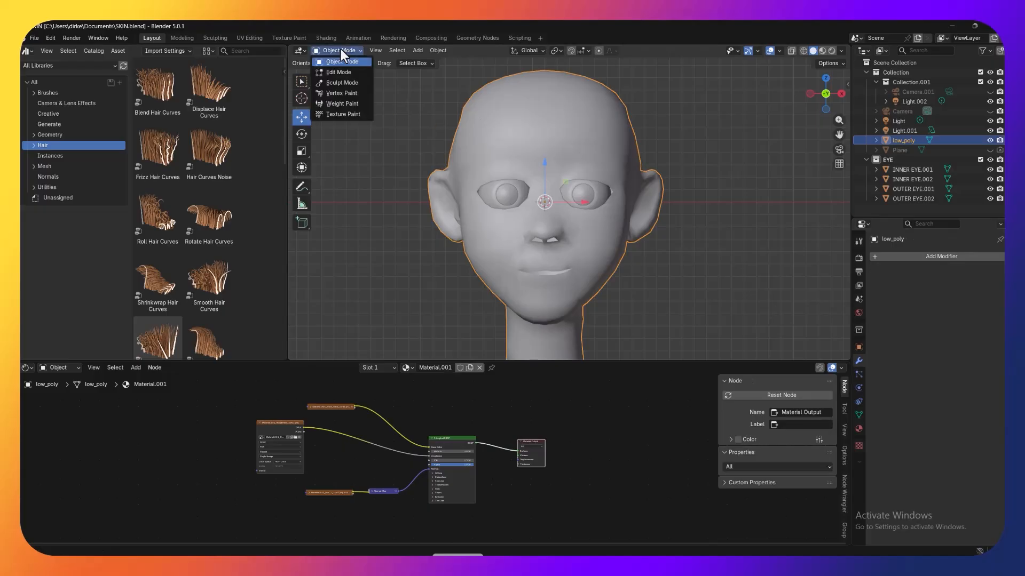
{"action": "left_click", "coordinate": [340, 72]}
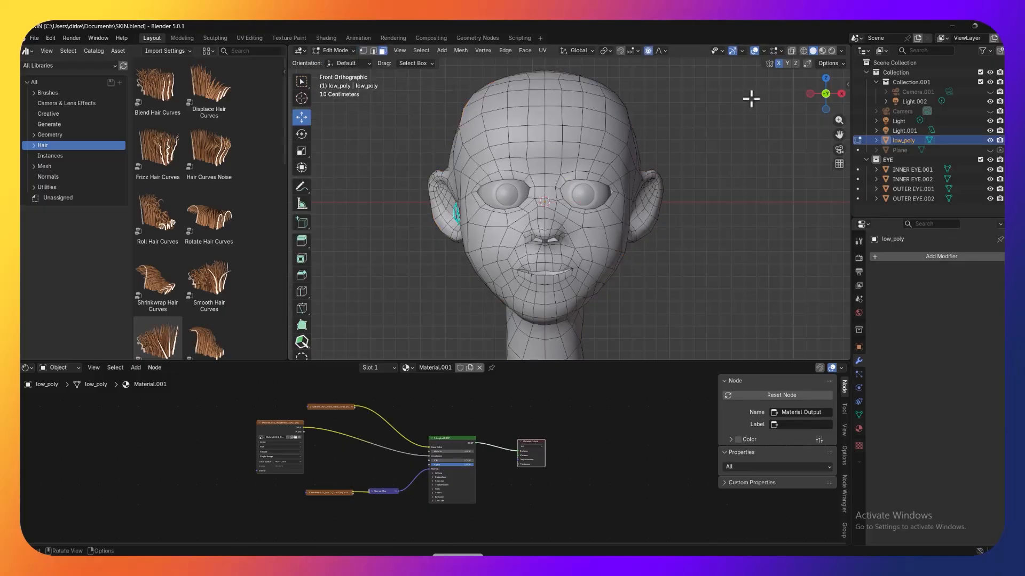
{"action": "left_click", "coordinate": [571, 134]}
{"action": "left_click", "coordinate": [591, 141], "text": "ctrl"}
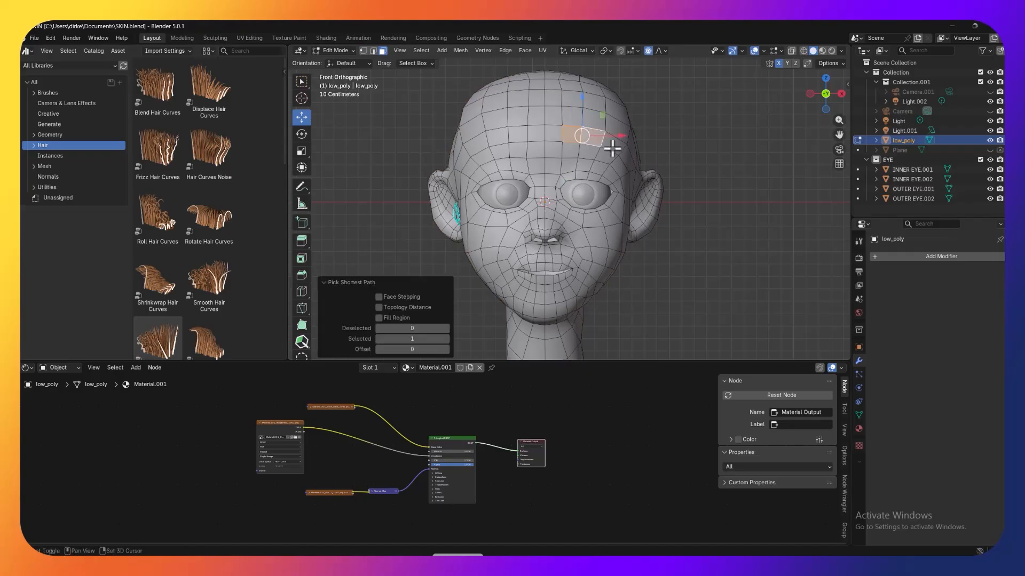
{"action": "left_click", "coordinate": [611, 149], "text": "shift"}
{"action": "left_click", "coordinate": [626, 158], "text": "shift"}
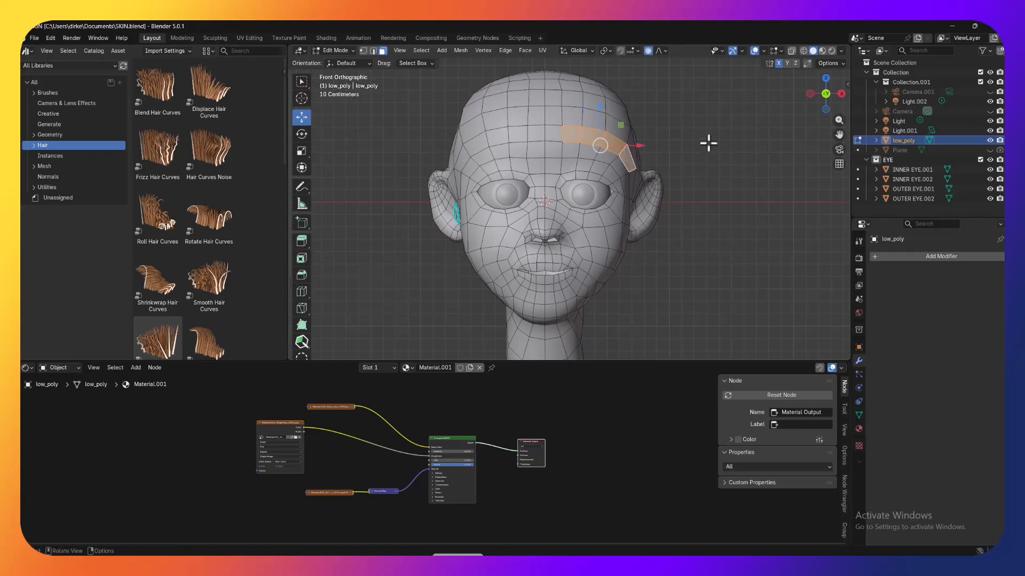
Step: Duplicate the selected brow faces in place, separate them into their own object, and return to Object Mode
{"action": "mouse_move", "coordinate": [707, 141]}
{"action": "middle_mouse_down"}
{"action": "mouse_move", "coordinate": [647, 147]}
{"action": "mouse_move", "coordinate": [697, 153]}
{"action": "middle_mouse_up"}
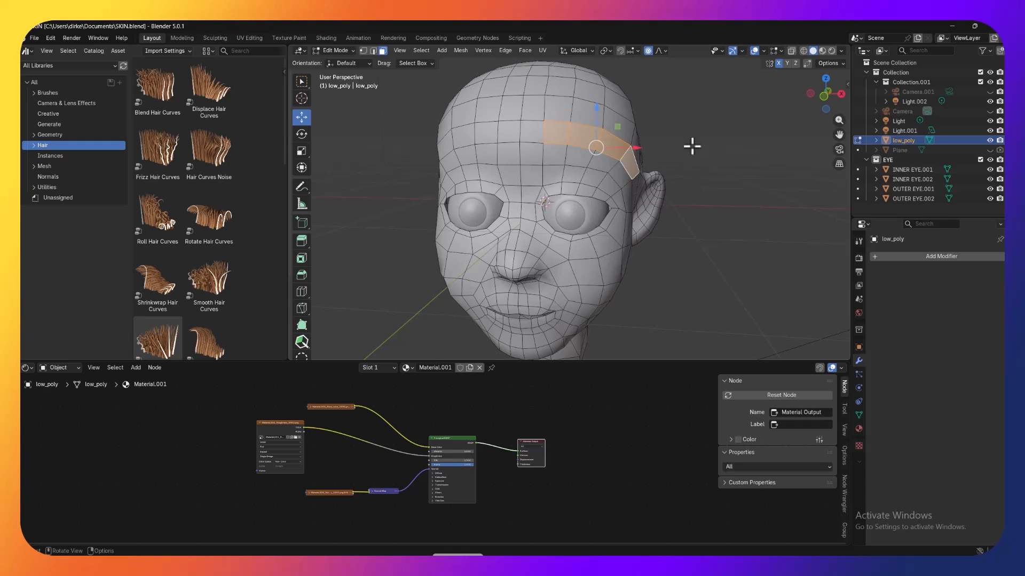
{"action": "scroll", "coordinate": [727, 144], "scroll_direction": "down", "scroll_amount": 2}
{"action": "scroll", "coordinate": [714, 156], "scroll_direction": "down", "scroll_amount": 2}
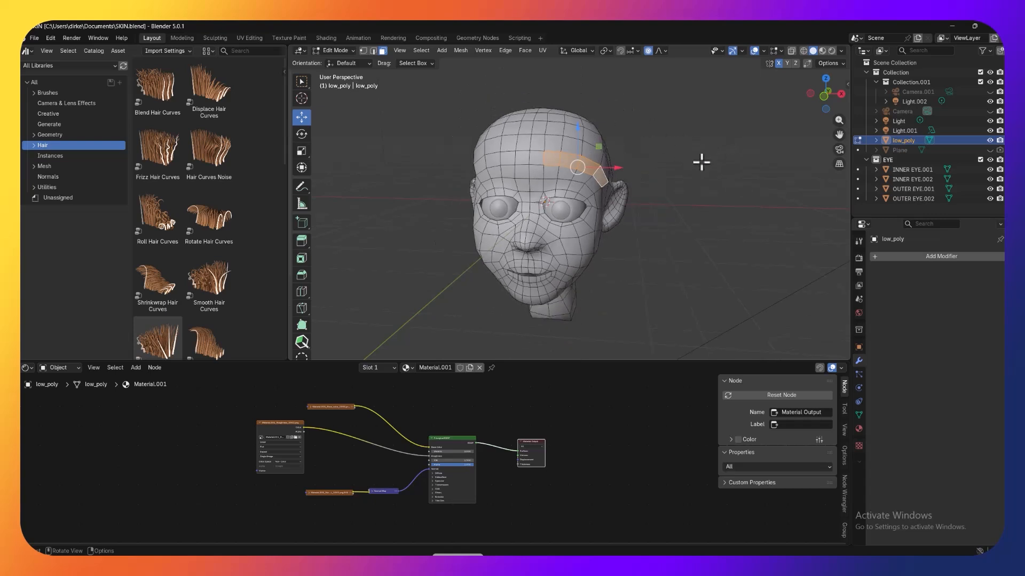
{"action": "middle_click_drag", "start_coordinate": [701, 162], "coordinate": [711, 160]}
{"action": "scroll", "coordinate": [712, 160], "scroll_direction": "up", "scroll_amount": 1}
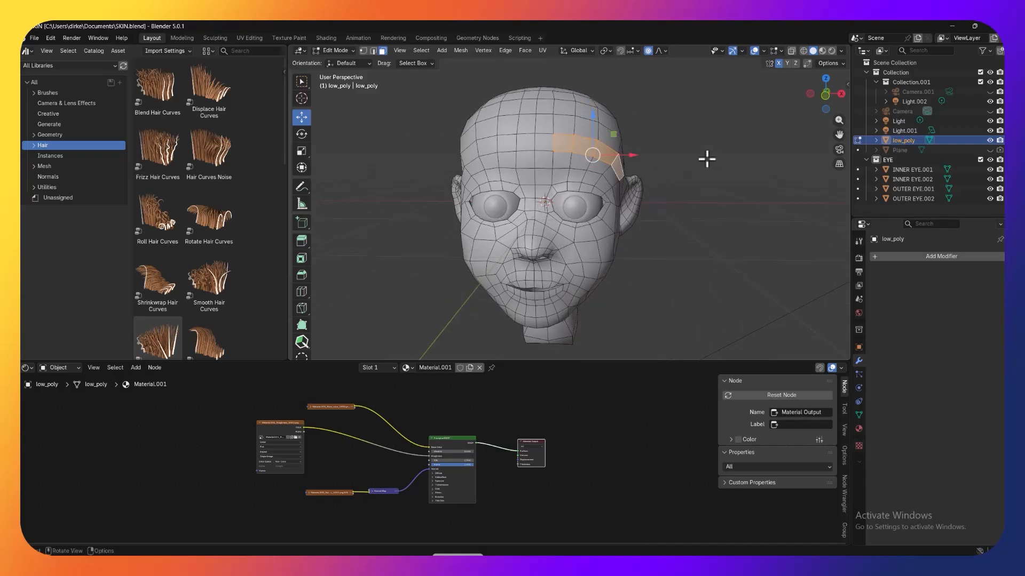
{"action": "key", "text": "shift+d"}
{"action": "right_click", "coordinate": [718, 121]}
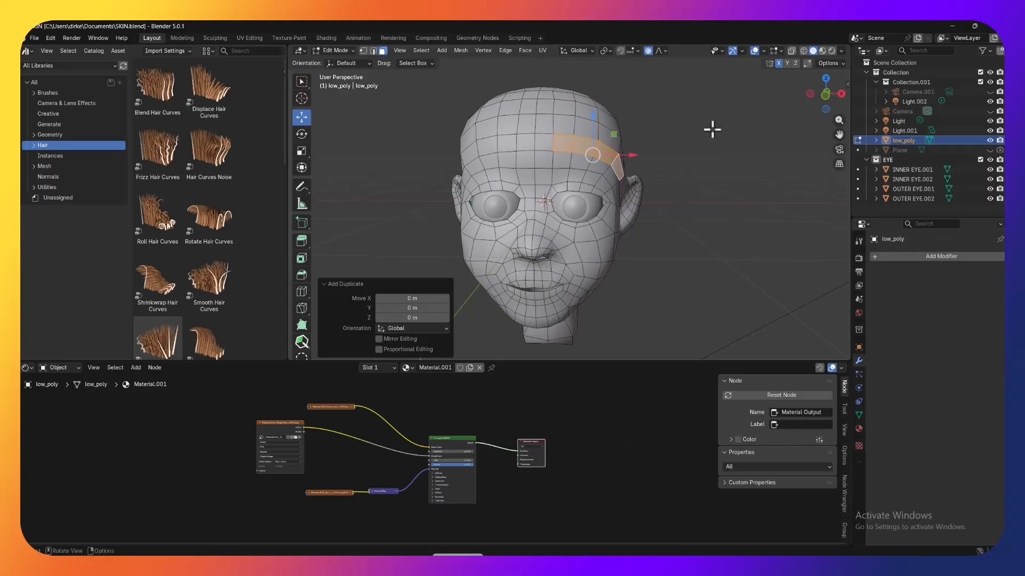
{"action": "key", "text": "p"}
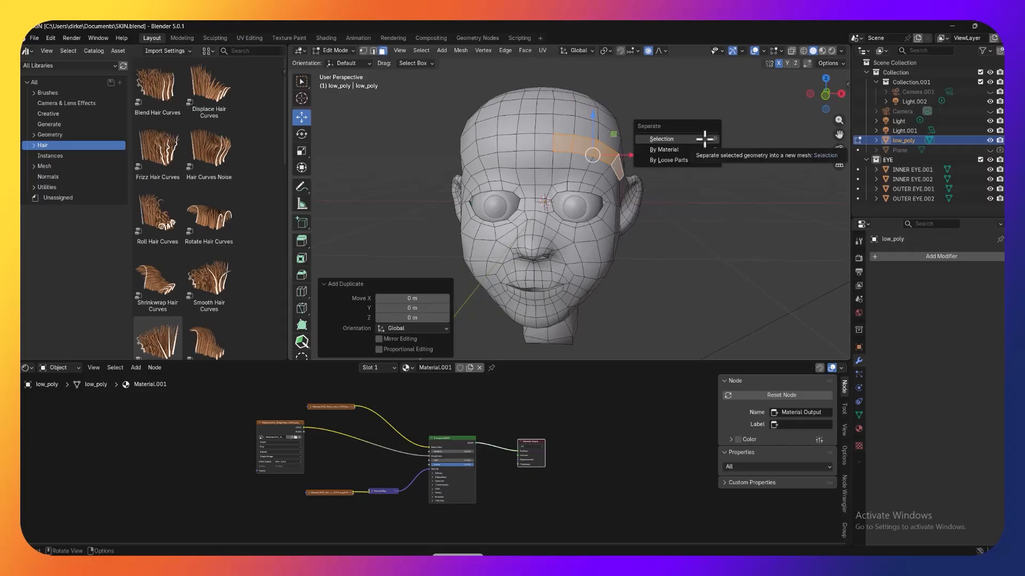
{"action": "left_click", "coordinate": [704, 138]}
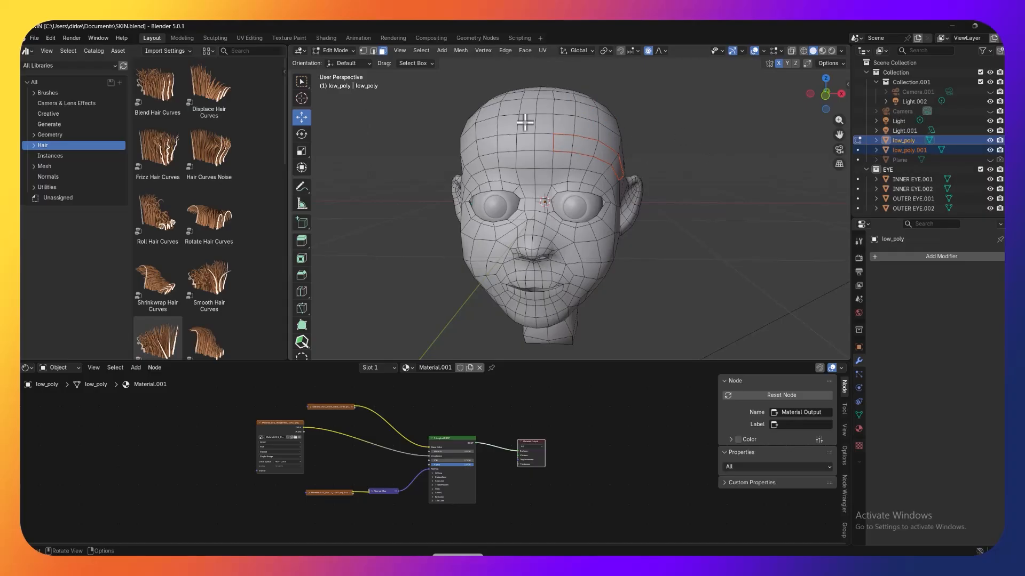
{"action": "left_click", "coordinate": [341, 52]}
{"action": "left_click", "coordinate": [341, 67]}
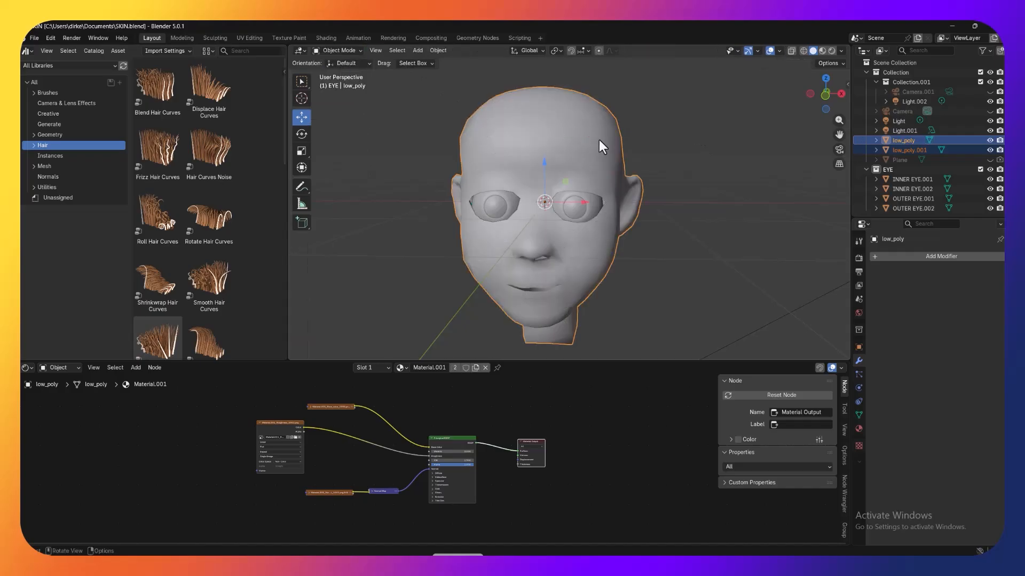
Step: Mirror the separated brow strip across X with low_poly as the mirror object, and apply the Mirror modifier
{"action": "left_click", "coordinate": [916, 150]}
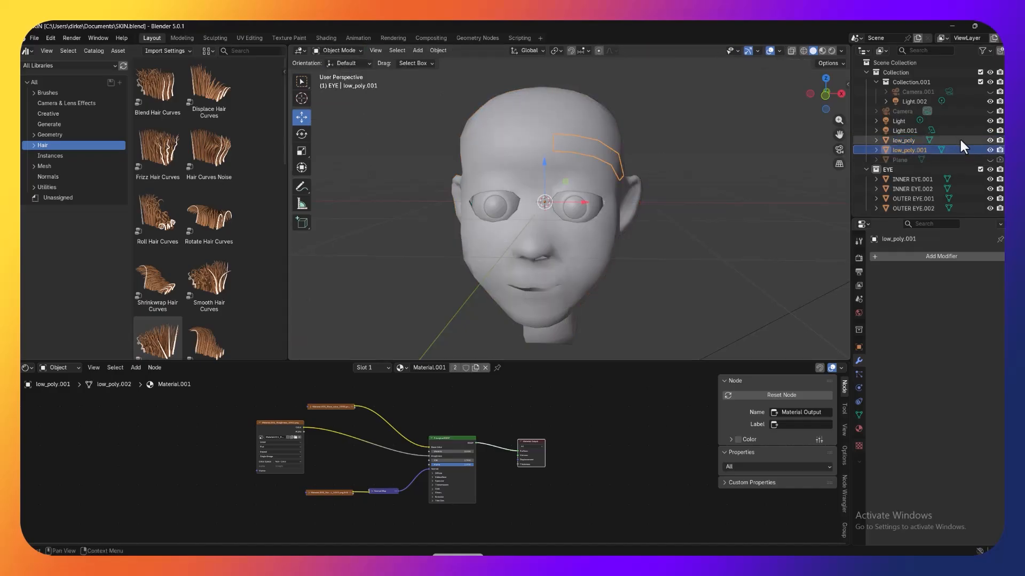
{"action": "left_click", "coordinate": [933, 255]}
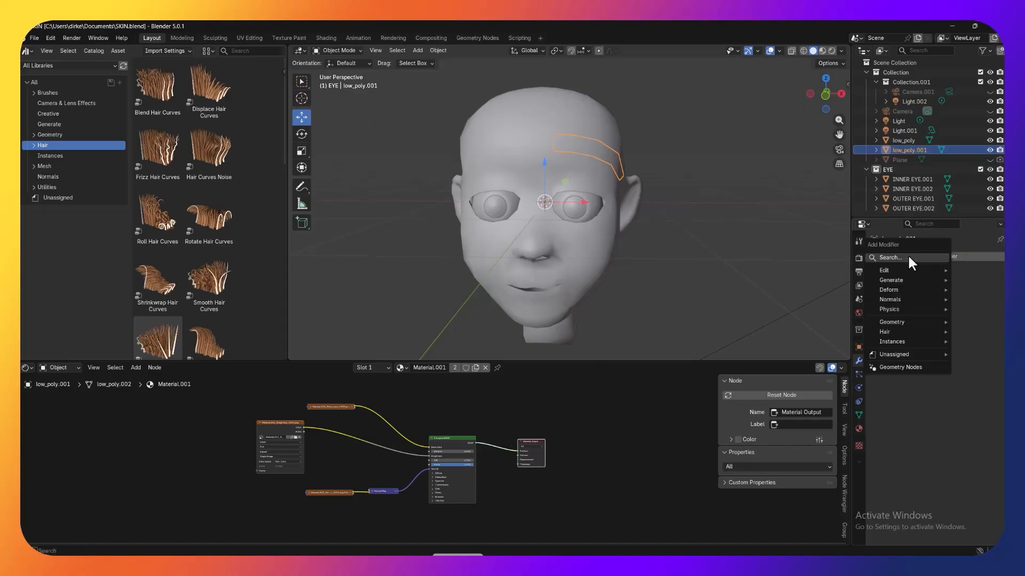
{"action": "left_click", "coordinate": [907, 257]}
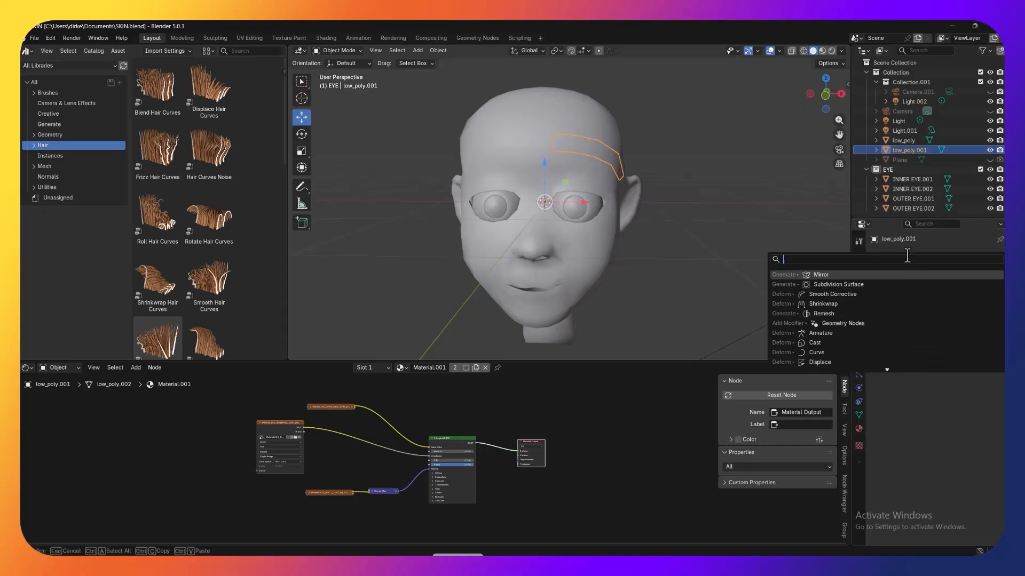
{"action": "left_click", "coordinate": [865, 271]}
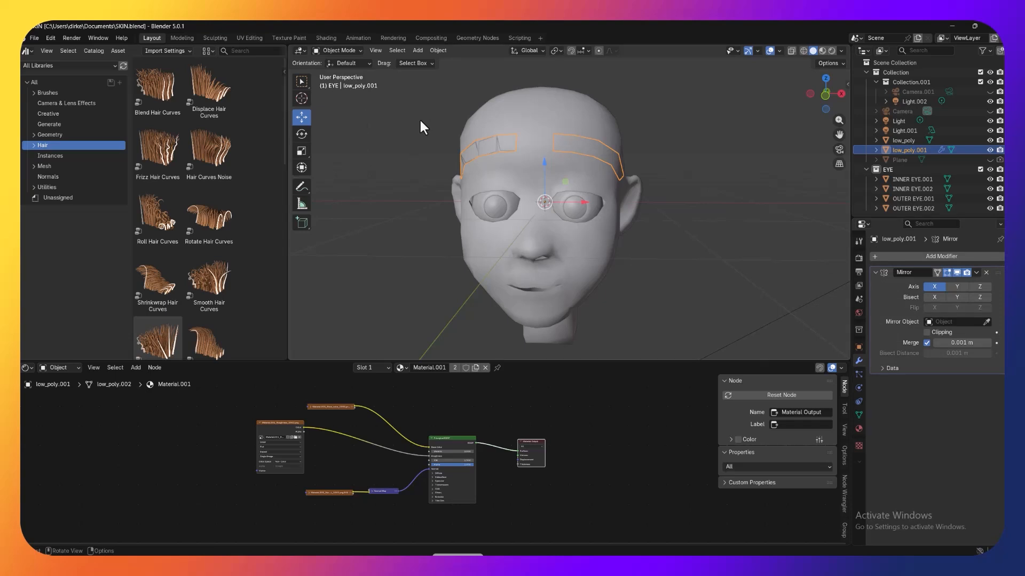
{"action": "left_click", "coordinate": [986, 322]}
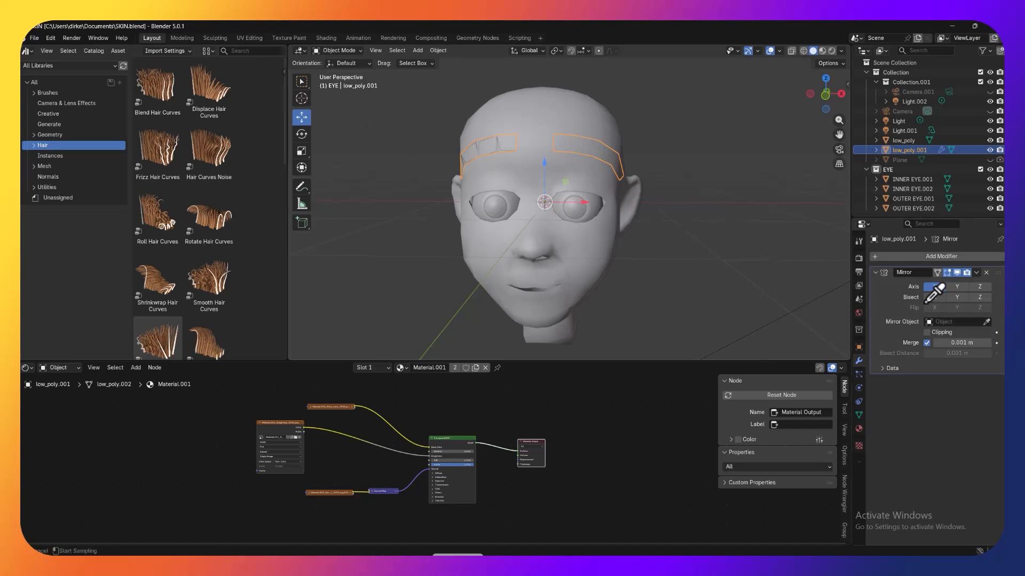
{"action": "left_click", "coordinate": [568, 171]}
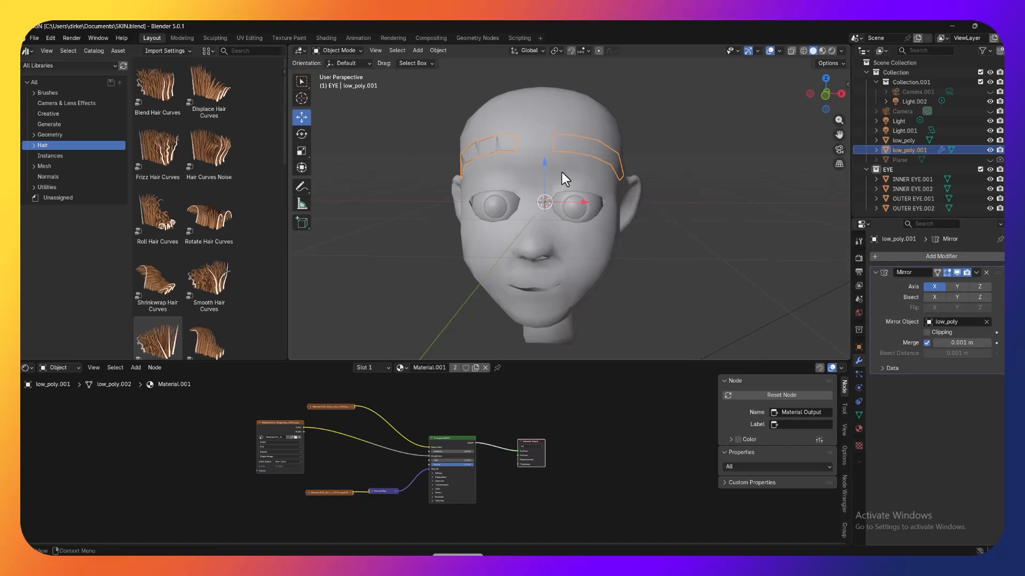
{"action": "left_click", "coordinate": [976, 272]}
{"action": "left_click", "coordinate": [965, 283]}
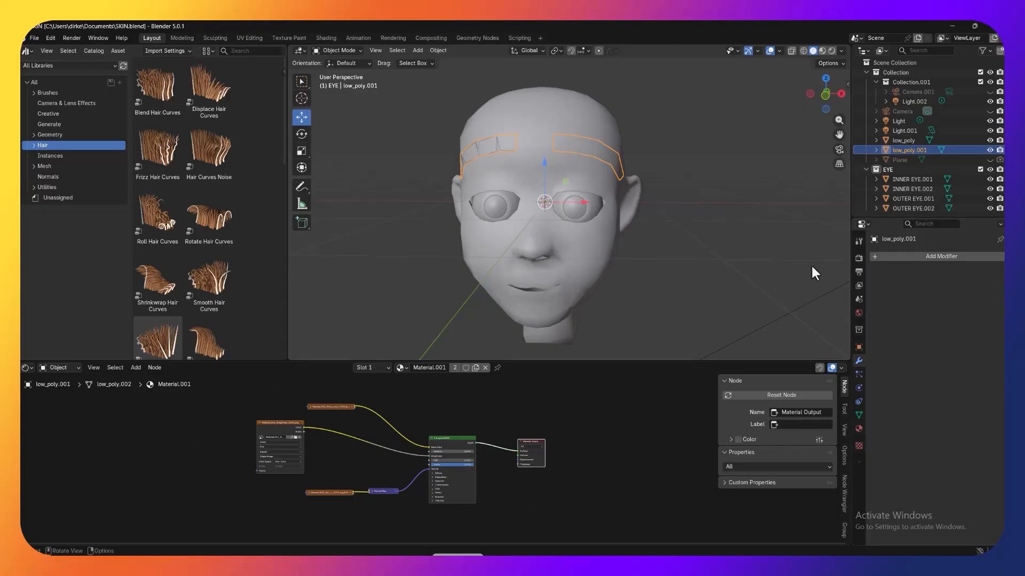
Step: Rename the separated low_poly.001 brow object as EYE BROW
{"action": "left_click", "coordinate": [685, 170]}
{"action": "left_click", "coordinate": [587, 152]}
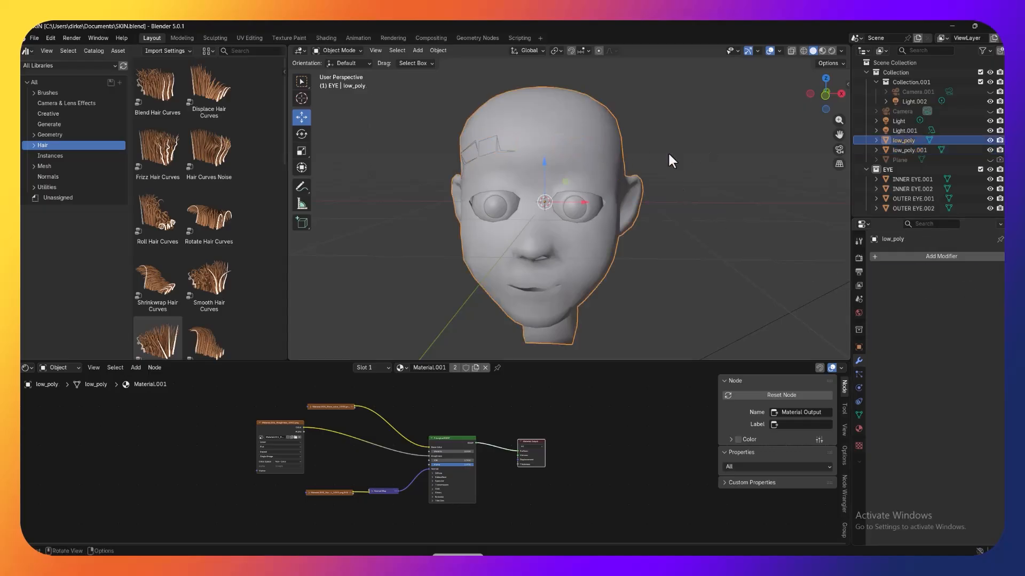
{"action": "left_click", "coordinate": [910, 151]}
{"action": "double_click", "coordinate": [910, 150]}
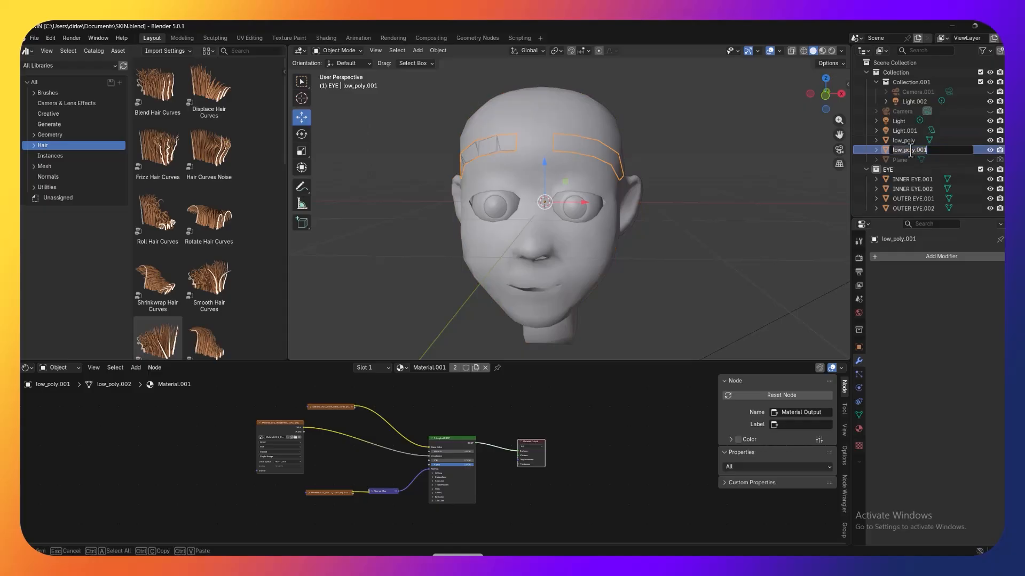
{"action": "type", "text": "EYE BROW"}
{"action": "key", "text": "Return"}
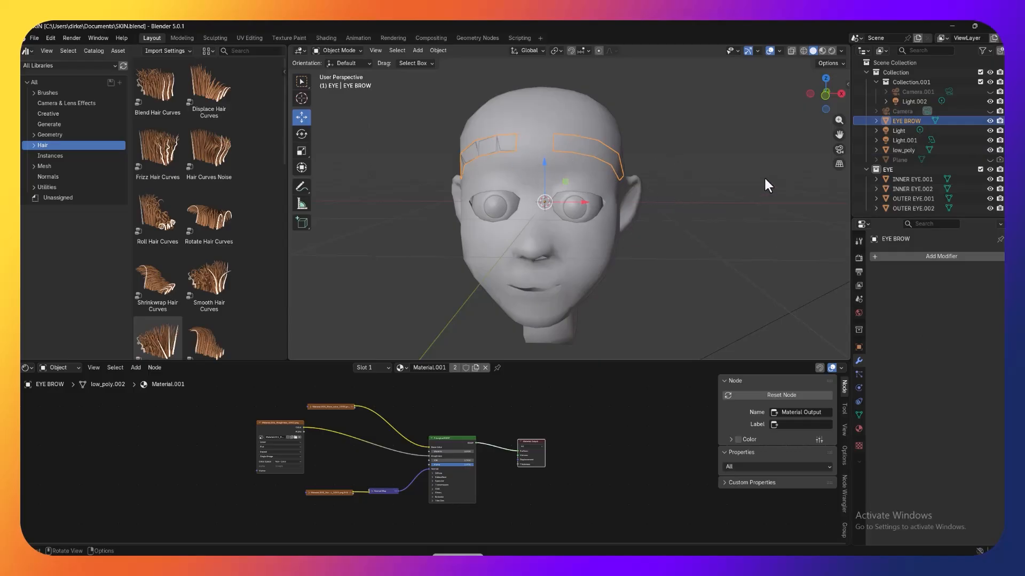
Step: Select the EYE BROW object and put it into Edit Mode
{"action": "mouse_move", "coordinate": [666, 148]}
{"action": "middle_mouse_down"}
{"action": "mouse_move", "coordinate": [602, 153]}
{"action": "mouse_move", "coordinate": [716, 145]}
{"action": "mouse_move", "coordinate": [657, 143]}
{"action": "middle_mouse_up"}
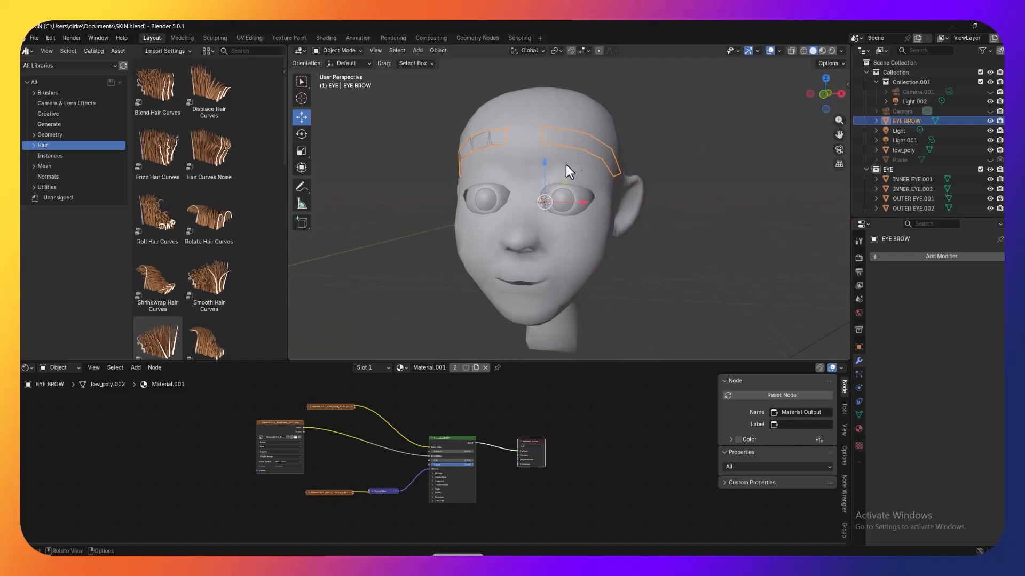
{"action": "left_click", "coordinate": [610, 154]}
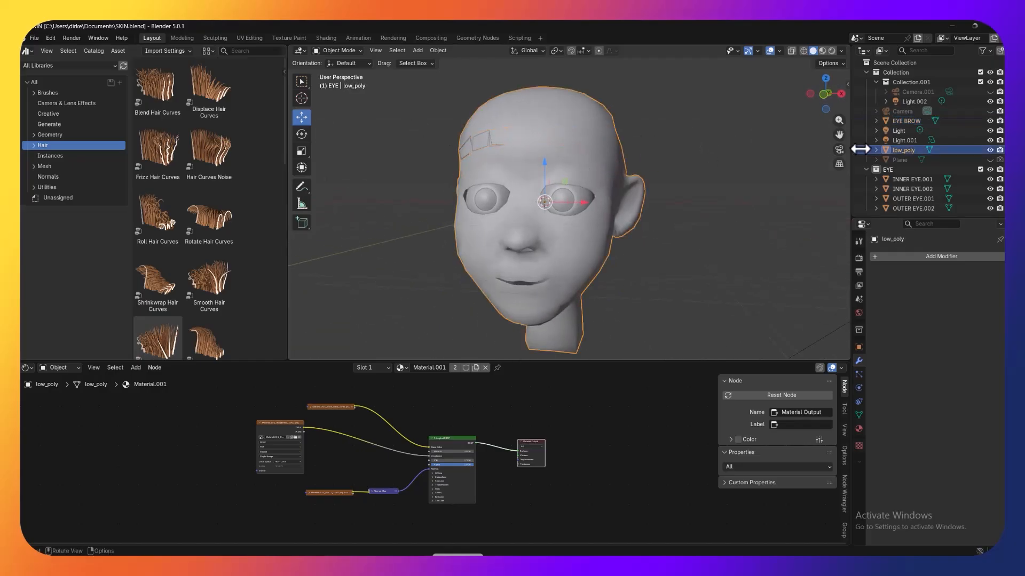
{"action": "left_click", "coordinate": [961, 121]}
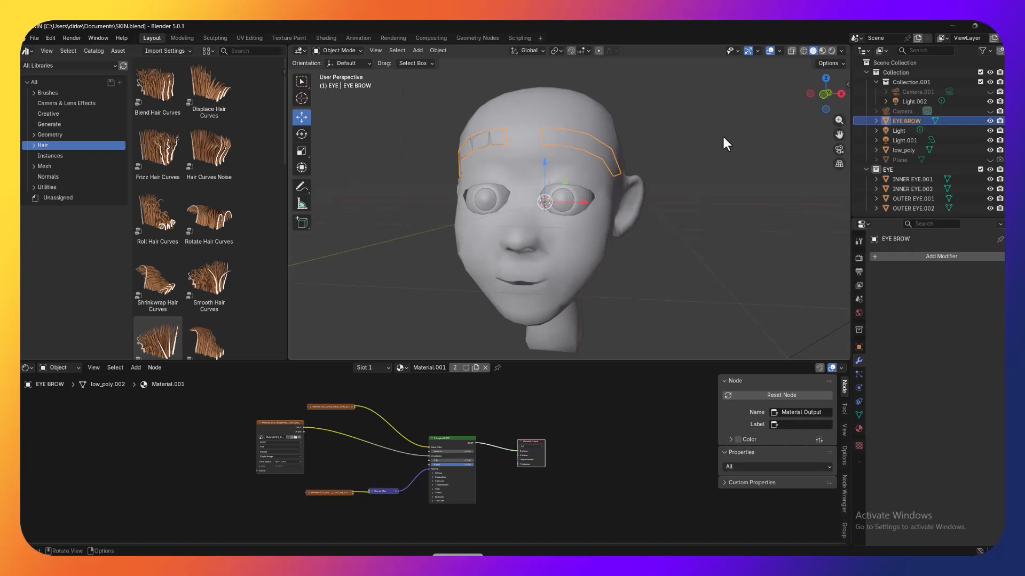
{"action": "middle_click_drag", "start_coordinate": [722, 134], "coordinate": [725, 139]}
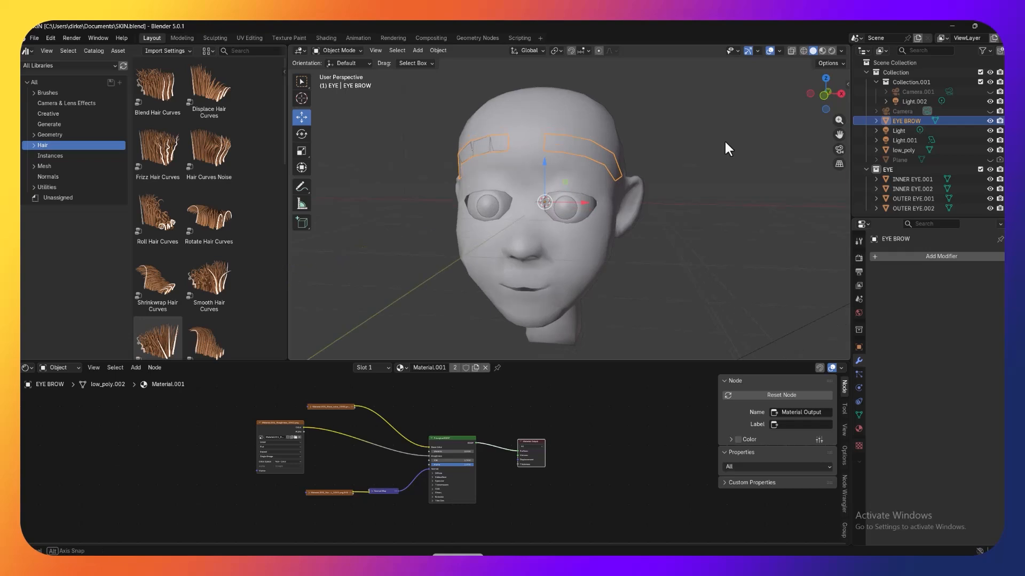
{"action": "left_click", "coordinate": [344, 49]}
{"action": "left_click", "coordinate": [339, 71]}
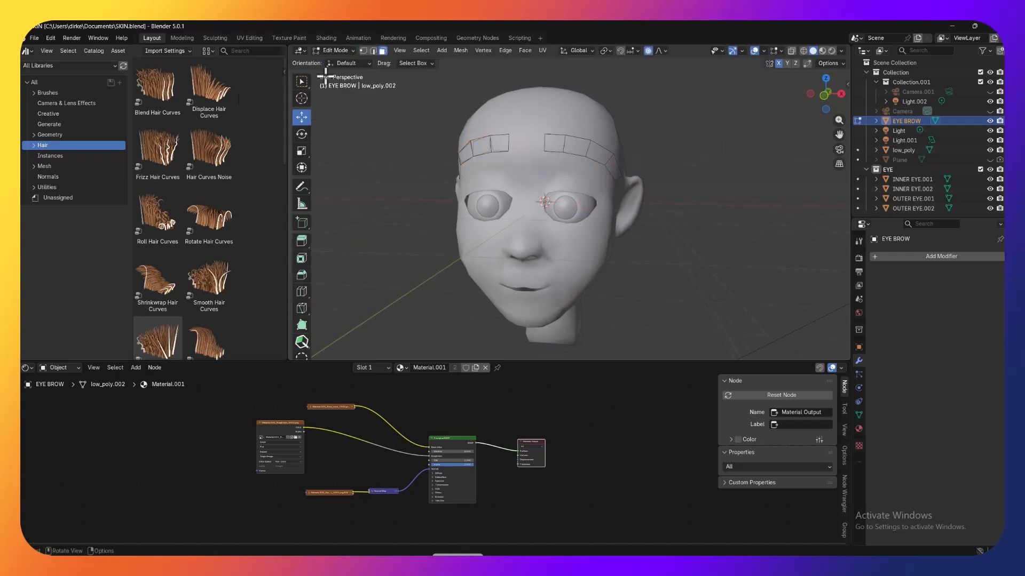
Step: Change the asset browser area into a UV Editor and select all faces of the EYE BROW mesh
{"action": "left_click", "coordinate": [26, 50]}
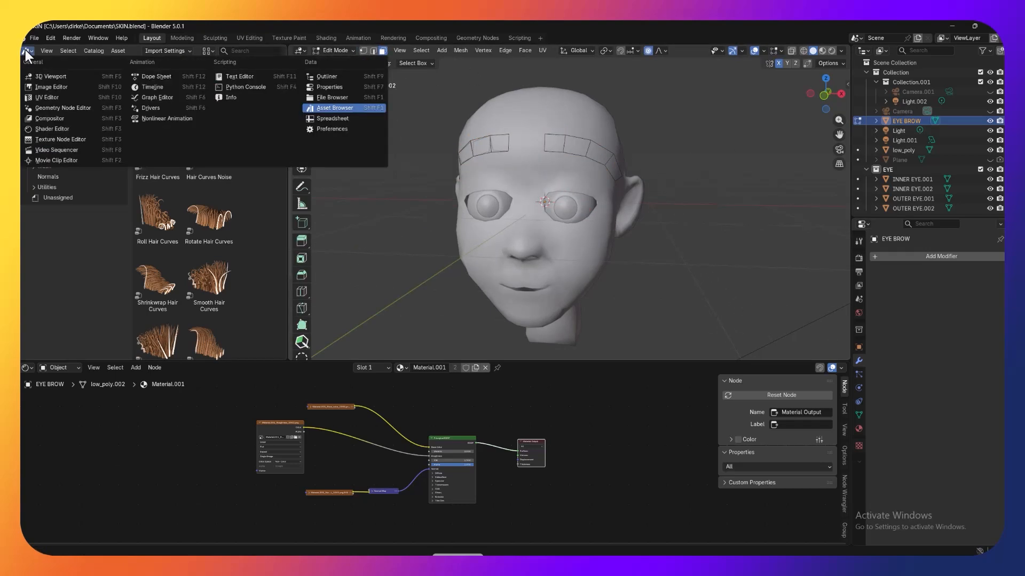
{"action": "left_click", "coordinate": [68, 97]}
{"action": "scroll", "coordinate": [265, 172], "scroll_direction": "up", "scroll_amount": 2}
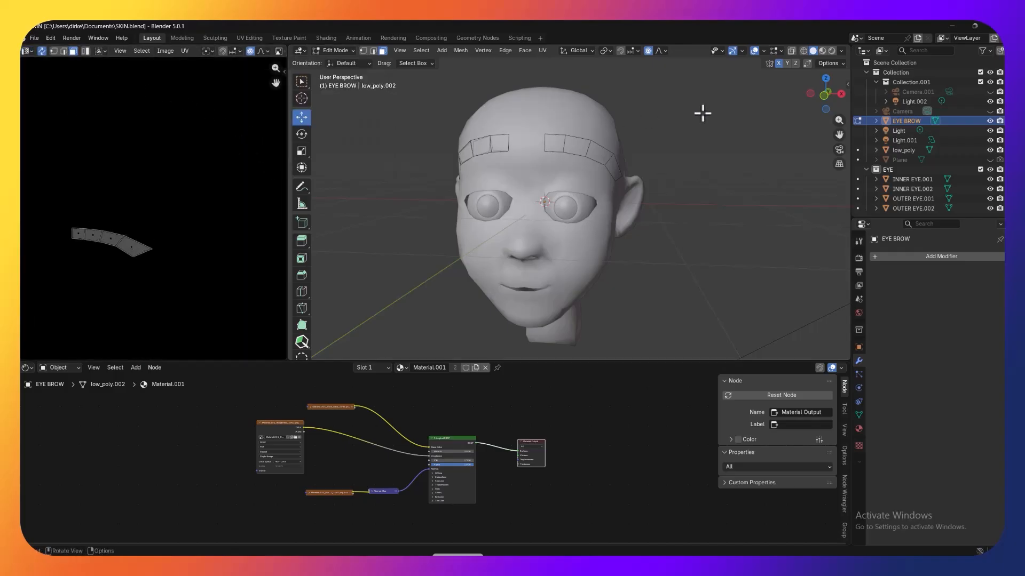
{"action": "key", "text": "a"}
{"action": "scroll", "coordinate": [110, 209], "scroll_direction": "down", "scroll_amount": 3}
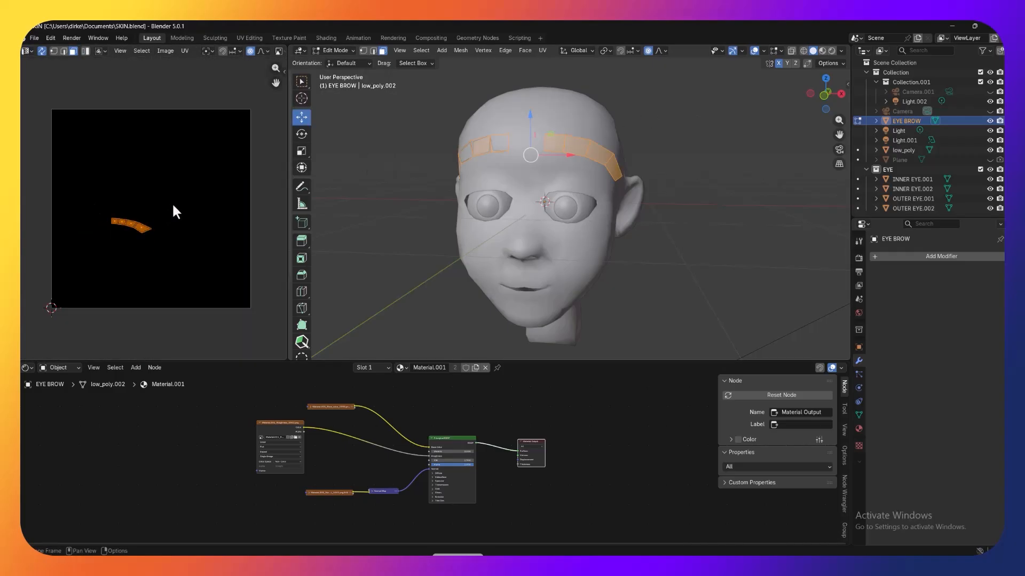
{"action": "scroll", "coordinate": [173, 206], "scroll_direction": "up", "scroll_amount": 1}
Step: Unwrap the selected EYE BROW faces with the Angle Based method, and clear the selection
{"action": "mouse_move", "coordinate": [647, 126]}
{"action": "middle_mouse_down"}
{"action": "mouse_move", "coordinate": [674, 126]}
{"action": "mouse_move", "coordinate": [647, 124]}
{"action": "mouse_move", "coordinate": [657, 128]}
{"action": "middle_mouse_up"}
{"action": "left_click", "coordinate": [543, 50]}
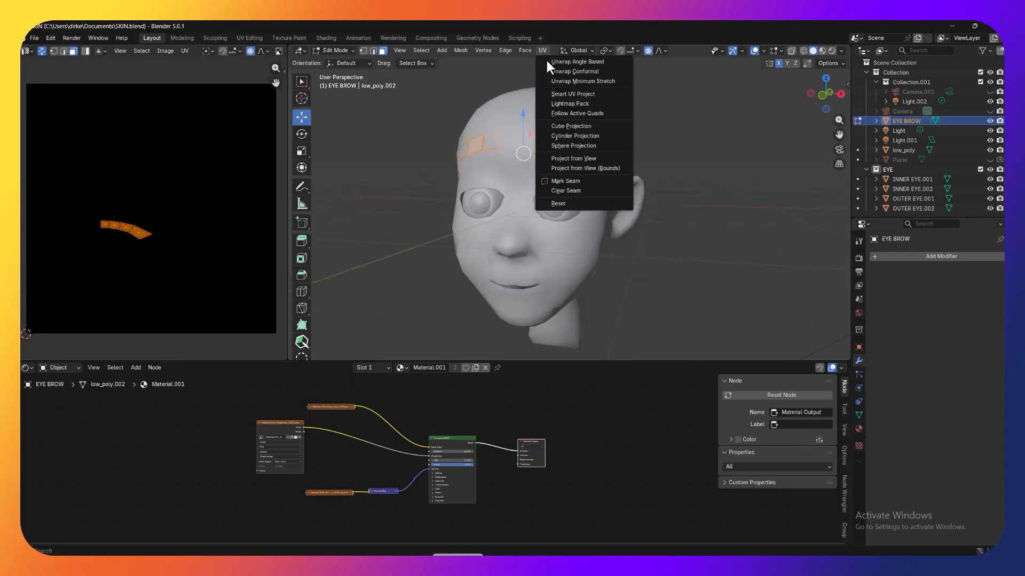
{"action": "left_click", "coordinate": [556, 62]}
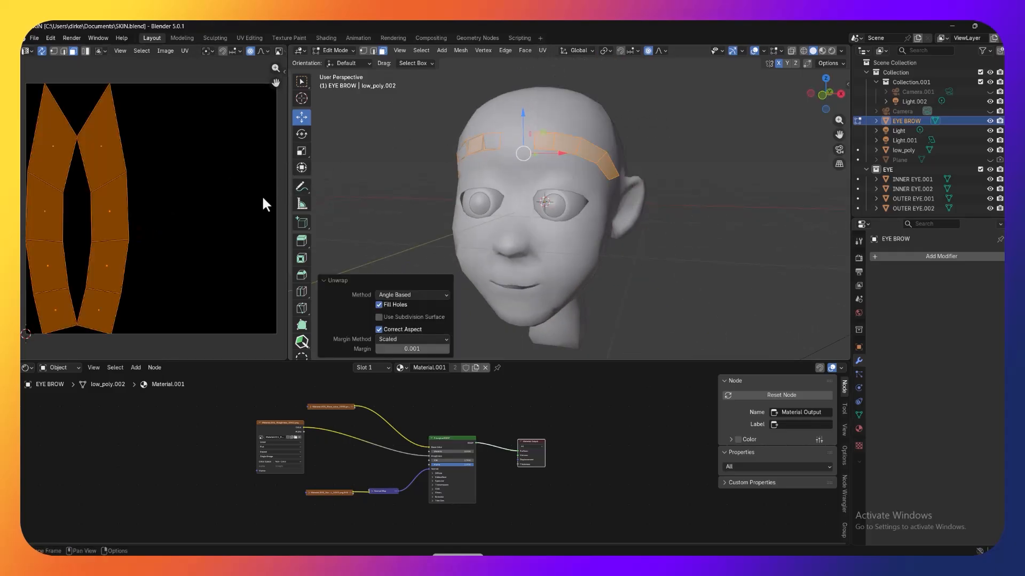
{"action": "left_click", "coordinate": [366, 150]}
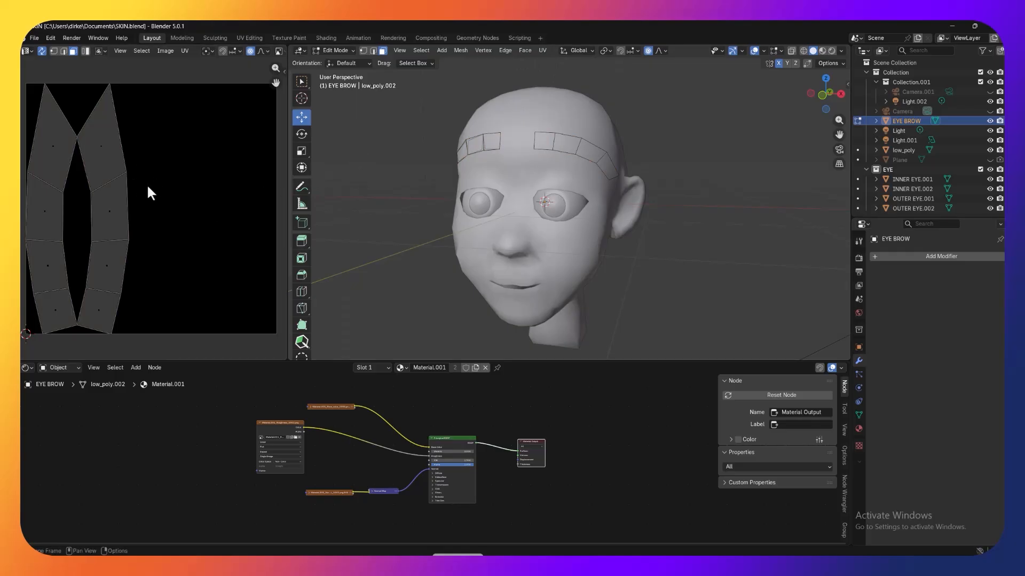
Step: Return the EYE BROW object to Object Mode
{"action": "middle_click_drag", "start_coordinate": [666, 144], "coordinate": [675, 146]}
{"action": "left_click", "coordinate": [340, 50]}
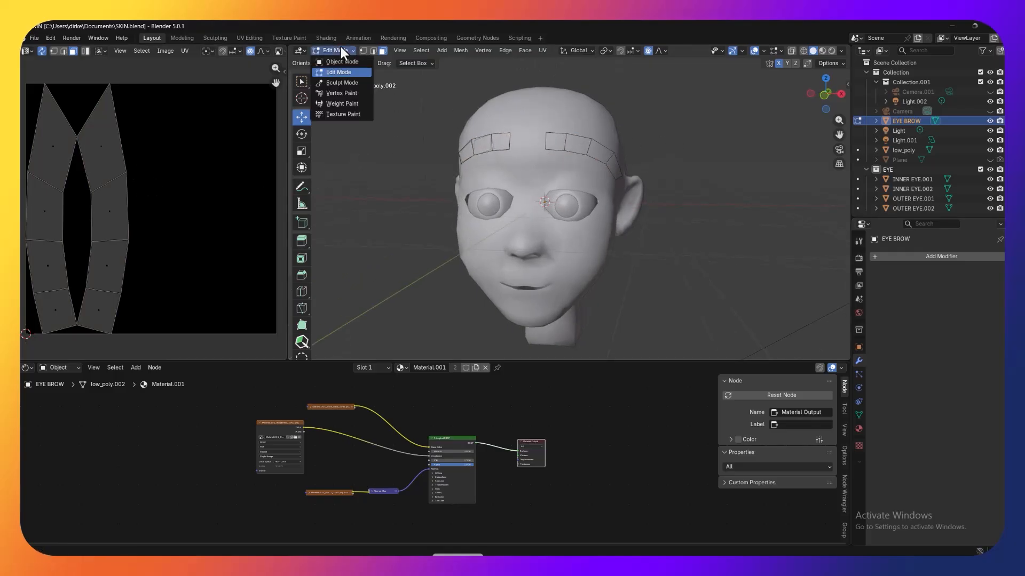
{"action": "left_click", "coordinate": [338, 62]}
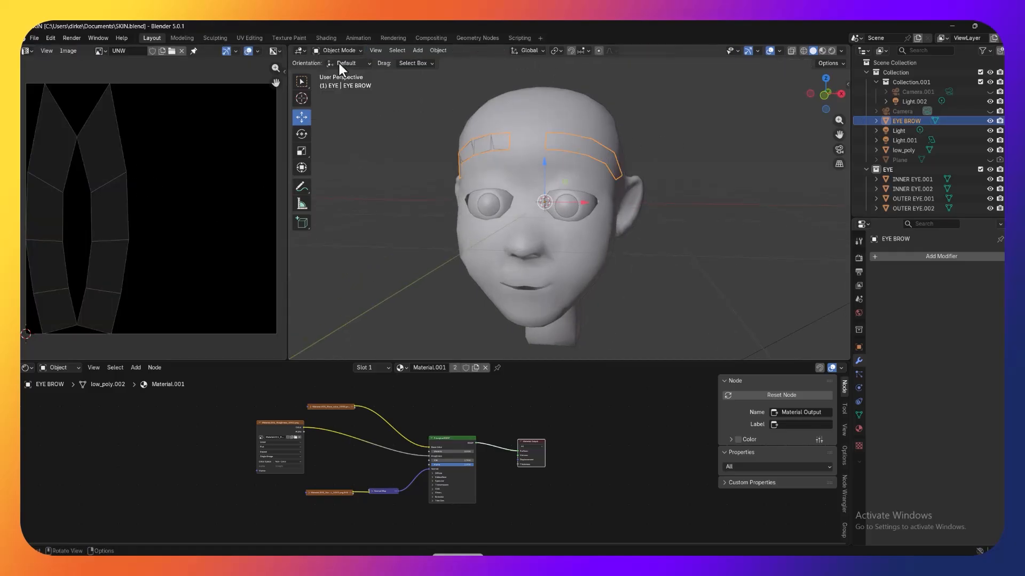
Step: Make EYE BROW the active object again and add an Empty Hair curves object on its surface
{"action": "left_click", "coordinate": [582, 155]}
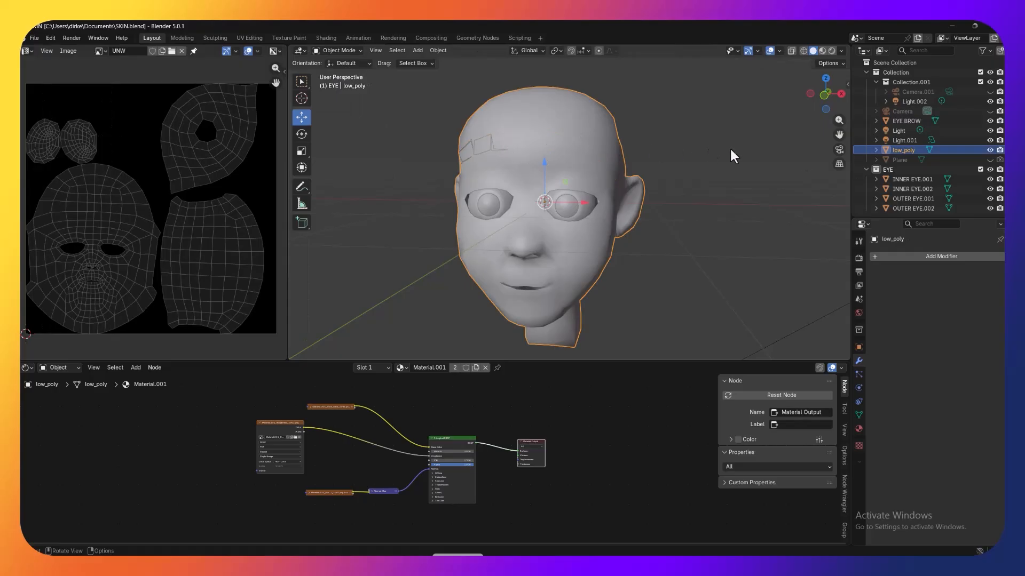
{"action": "left_click", "coordinate": [947, 118]}
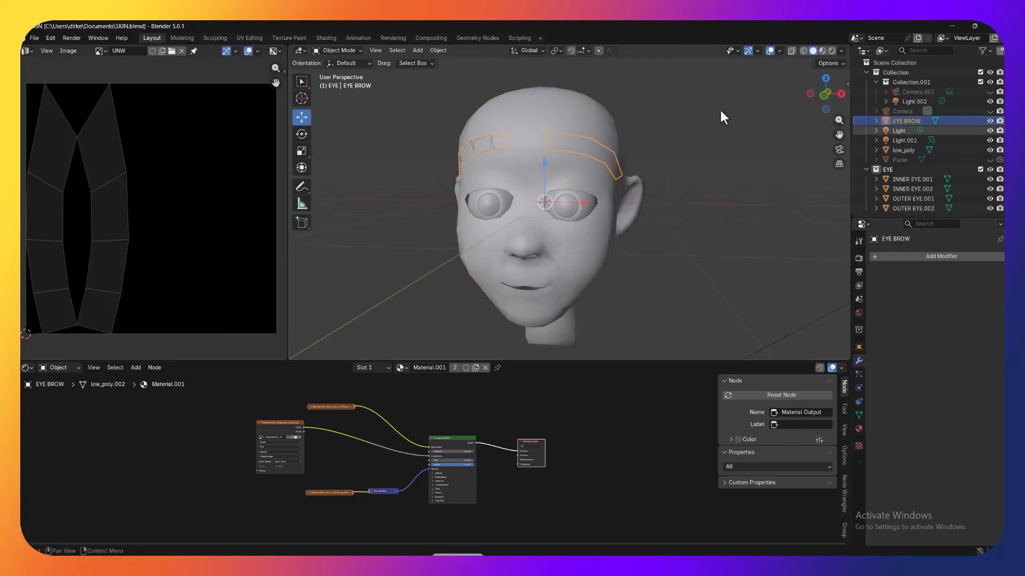
{"action": "key", "text": "shift+a"}
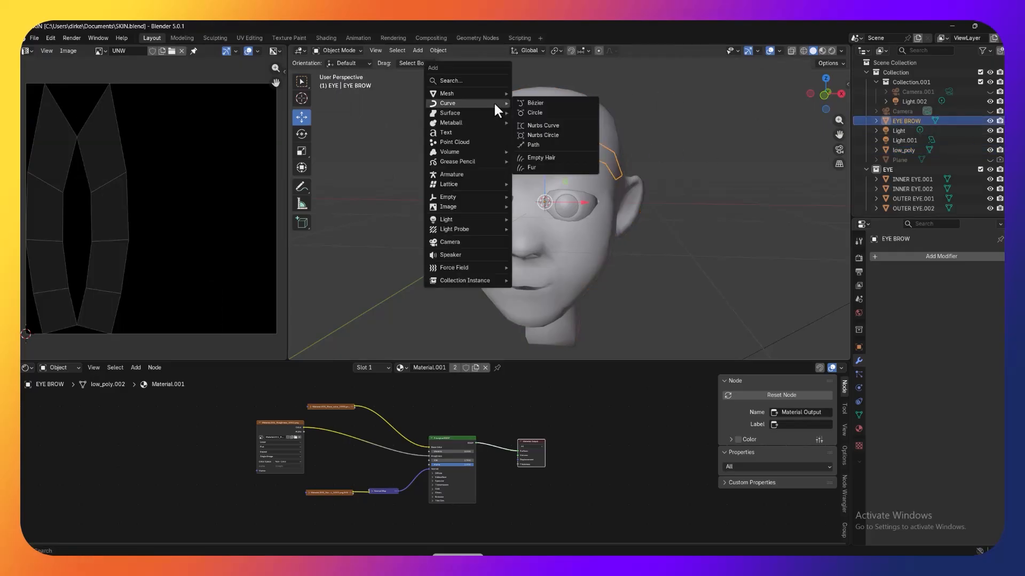
{"action": "left_click", "coordinate": [561, 155]}
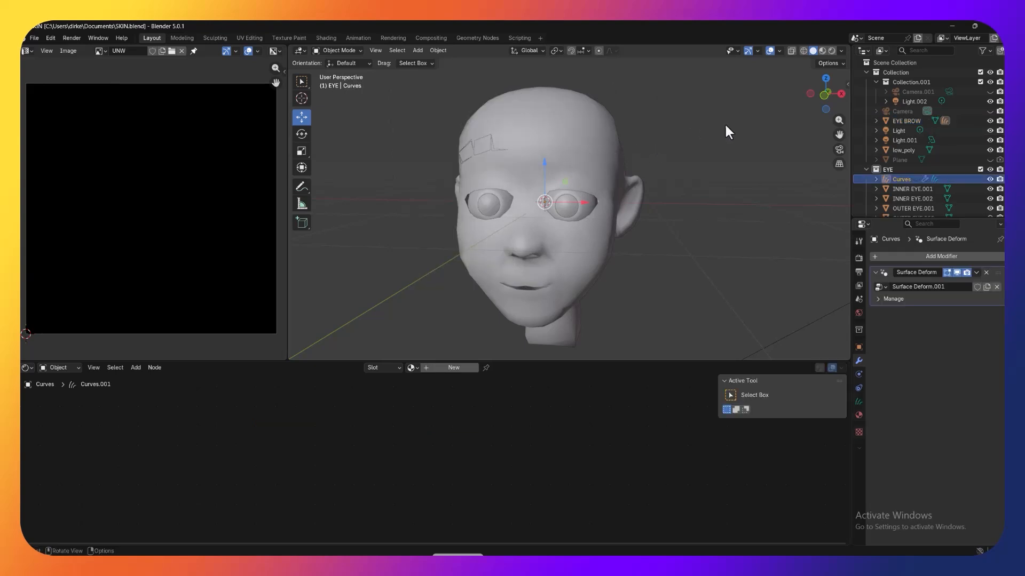
Step: Put the new Curves hair object into Sculpt Mode
{"action": "middle_click_drag", "start_coordinate": [726, 126], "coordinate": [723, 130]}
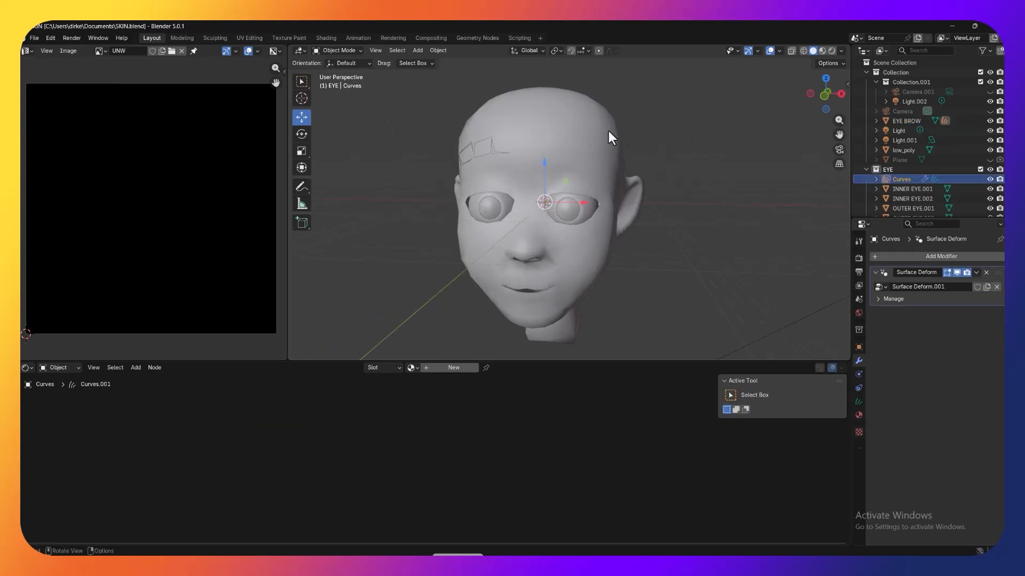
{"action": "left_click", "coordinate": [347, 51]}
{"action": "left_click", "coordinate": [355, 84]}
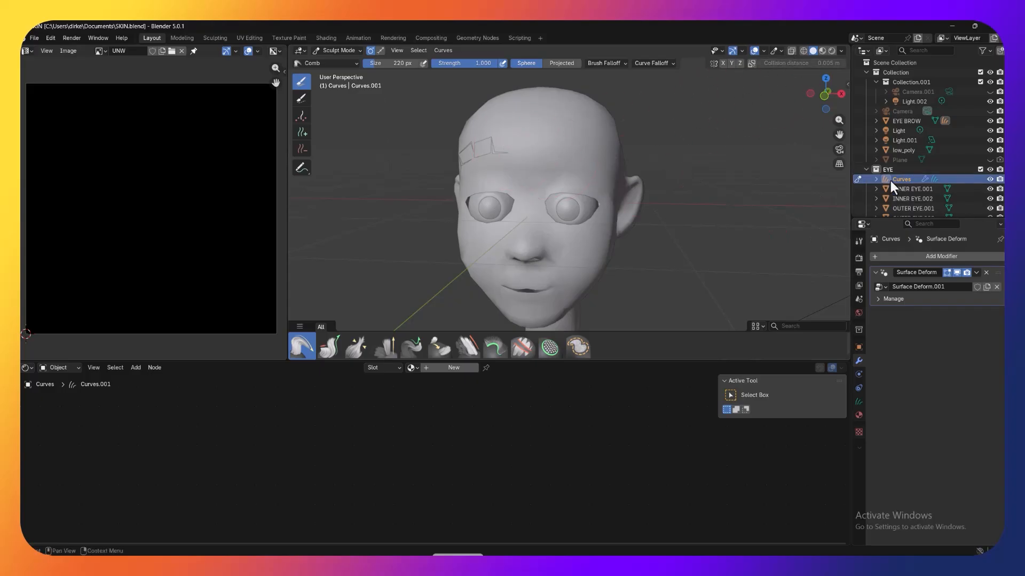
Step: Hide the low_poly head so only the brow strips and eyes show, and activate the Add curves brush
{"action": "scroll", "coordinate": [927, 180], "scroll_direction": "down", "scroll_amount": 1}
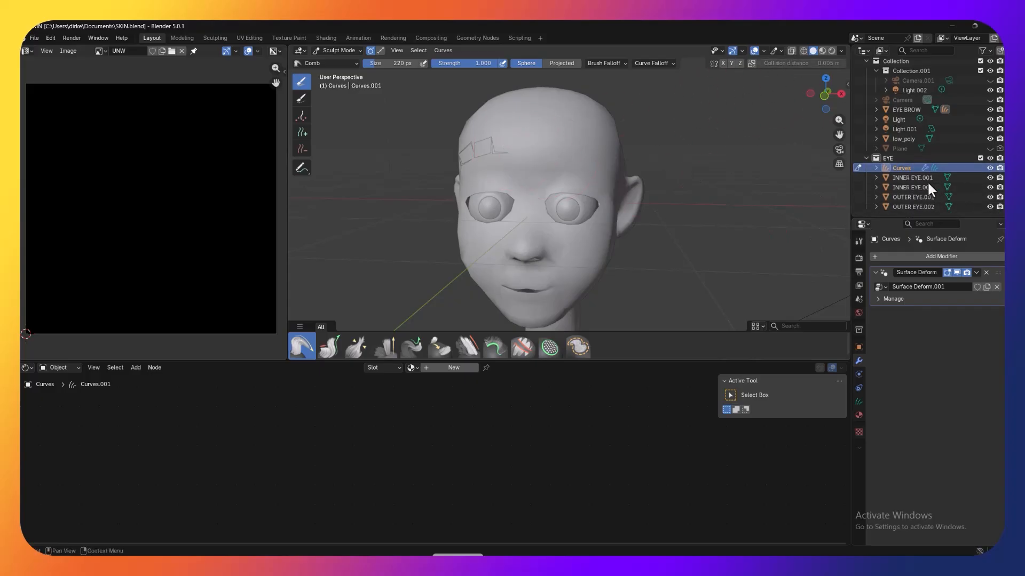
{"action": "left_click", "coordinate": [990, 139]}
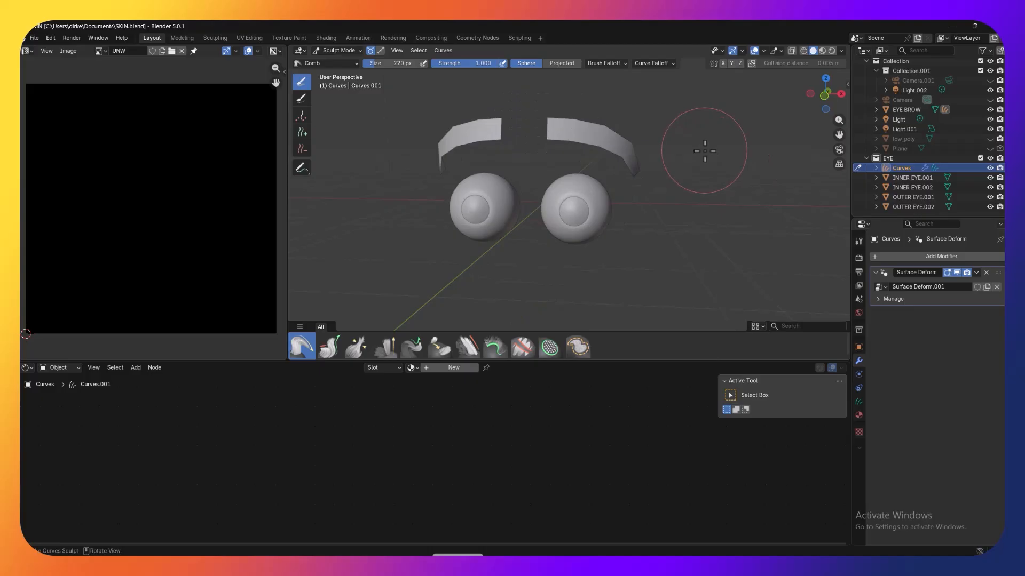
{"action": "mouse_move", "coordinate": [702, 151]}
{"action": "middle_mouse_down"}
{"action": "mouse_move", "coordinate": [725, 151]}
{"action": "mouse_move", "coordinate": [689, 155]}
{"action": "mouse_move", "coordinate": [709, 155]}
{"action": "middle_mouse_up"}
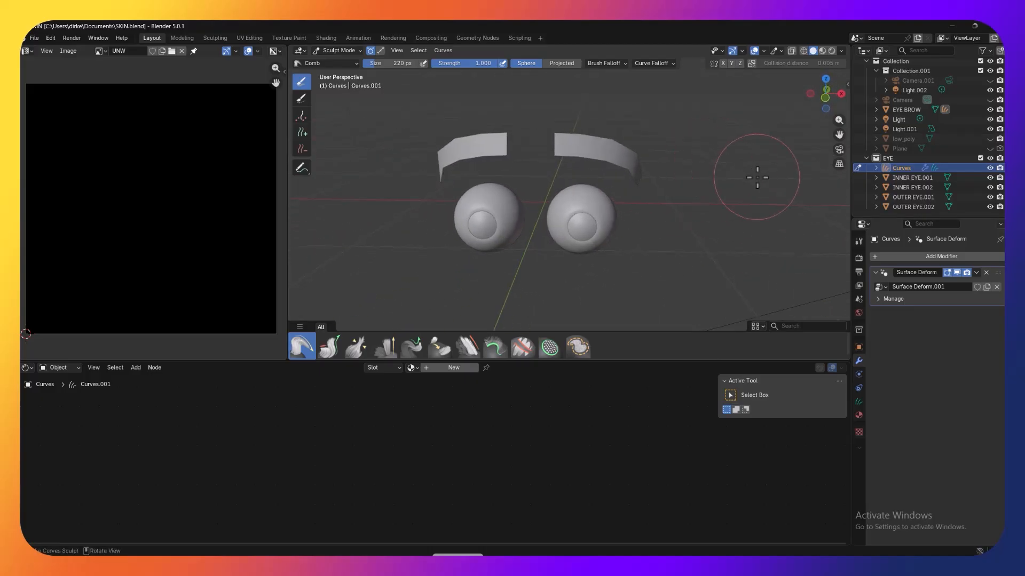
{"action": "scroll", "coordinate": [757, 177], "scroll_direction": "up", "scroll_amount": 1}
{"action": "left_click", "coordinate": [302, 133]}
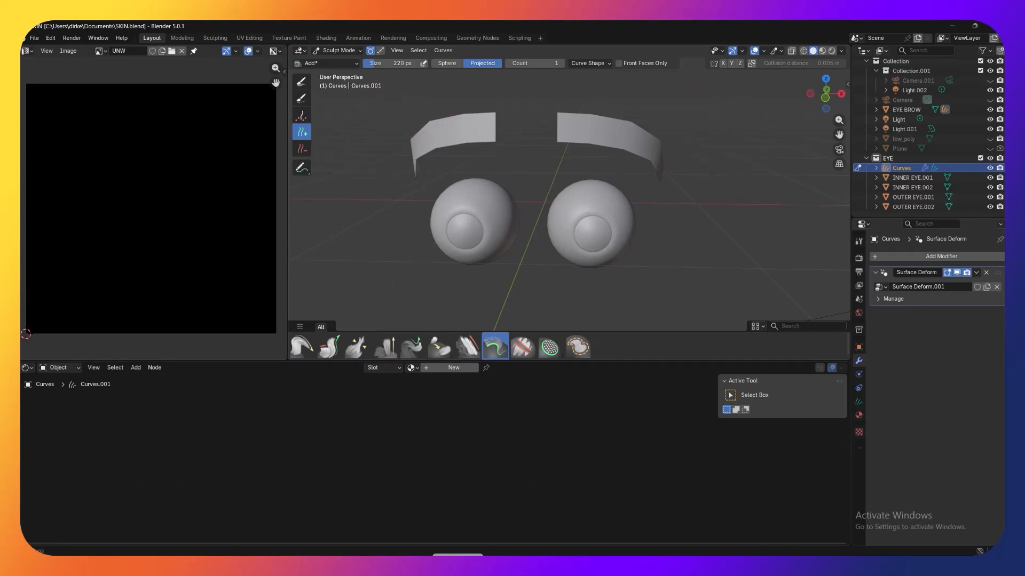
Step: Switch to the web browser, examine hair direction in the Permanent Makeup Eyebrows image results and one enlarged photo, and return to Blender
{"action": "left_click", "coordinate": [457, 567]}
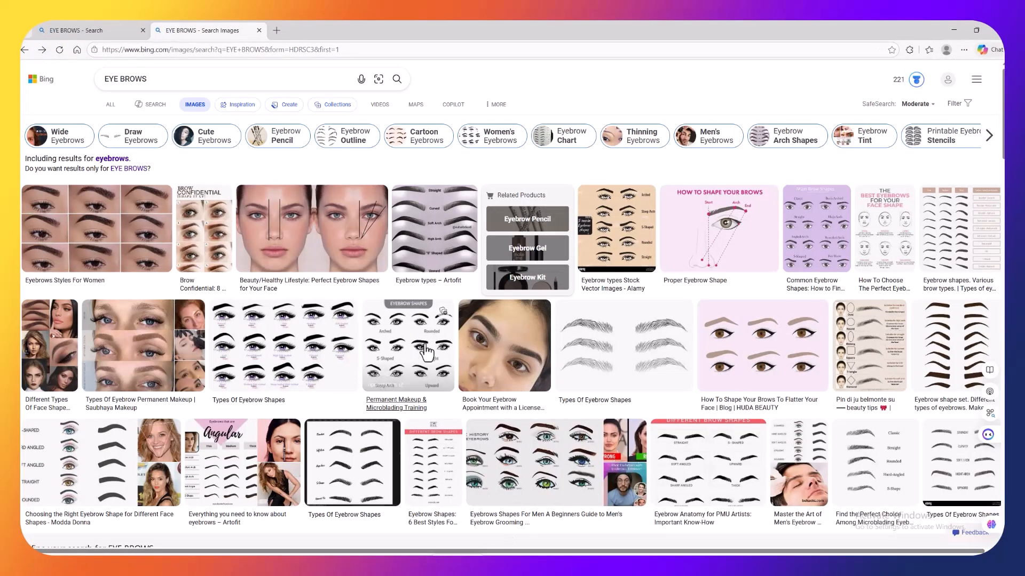
{"action": "scroll", "coordinate": [425, 354], "scroll_direction": "down", "scroll_amount": 3}
{"action": "scroll", "coordinate": [468, 353], "scroll_direction": "down", "scroll_amount": 2}
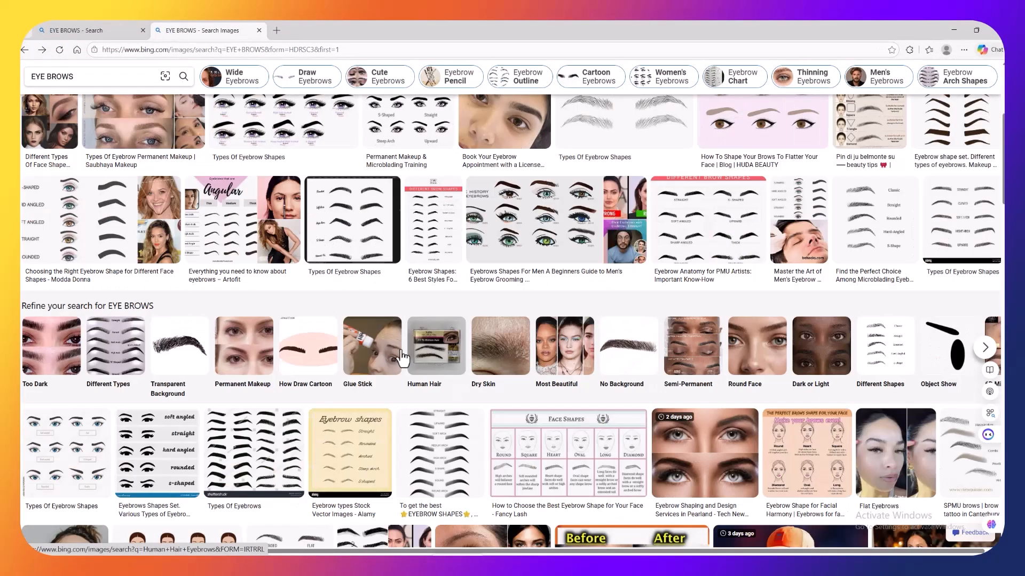
{"action": "left_click", "coordinate": [229, 359]}
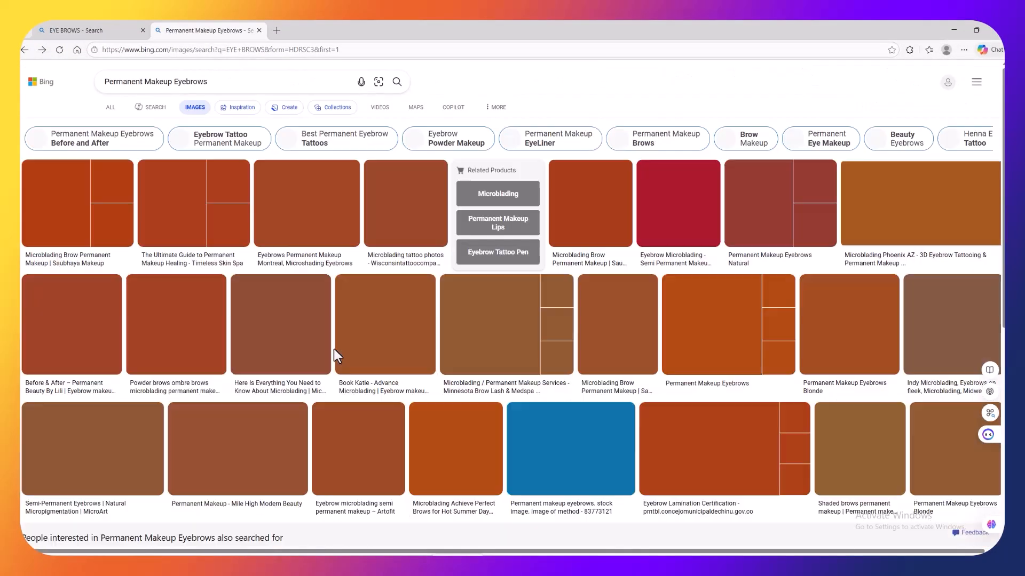
{"action": "scroll", "coordinate": [989, 158], "scroll_direction": "down", "scroll_amount": 3}
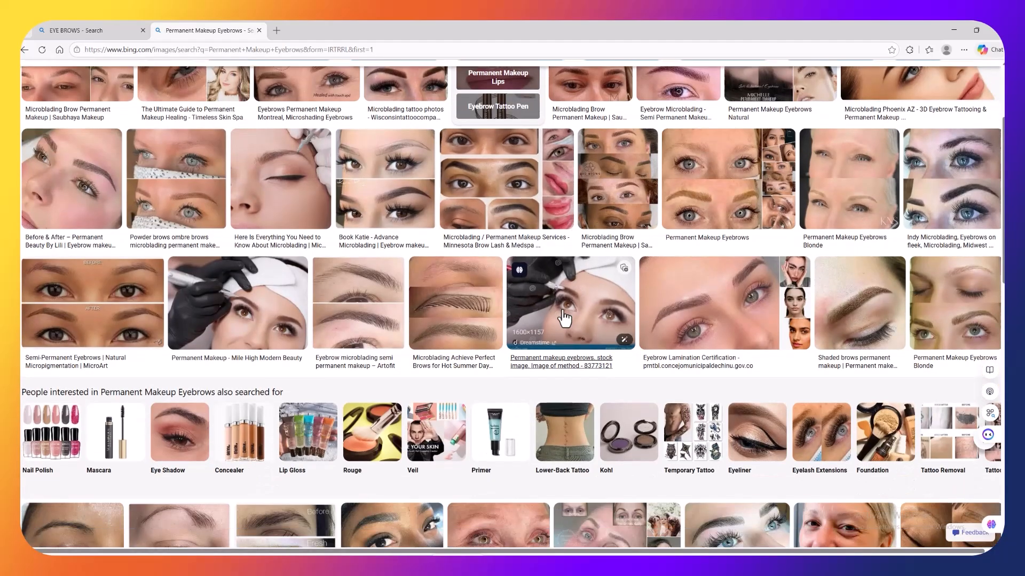
{"action": "scroll", "coordinate": [989, 158], "scroll_direction": "up", "scroll_amount": 3}
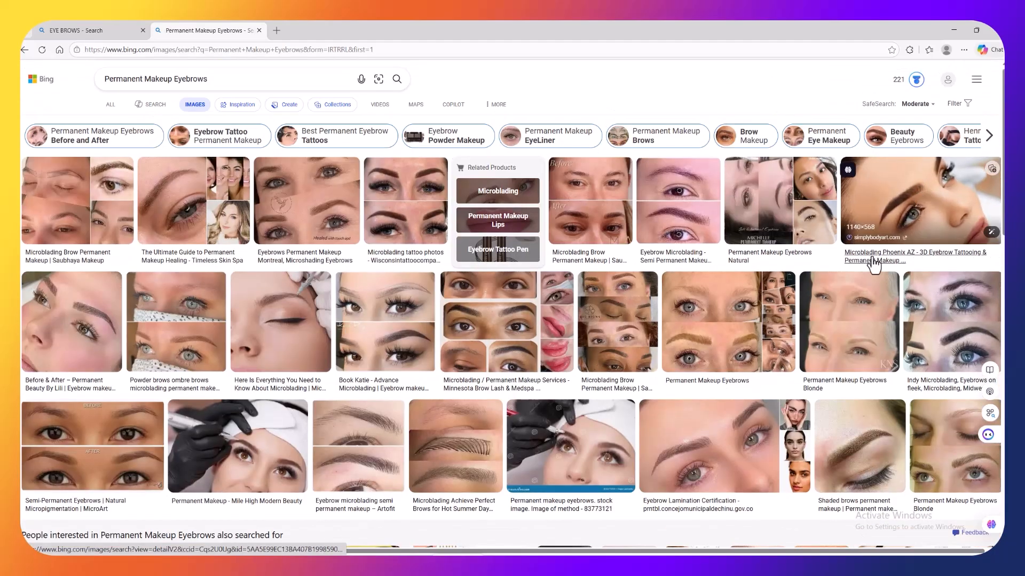
{"action": "left_click", "coordinate": [723, 442]}
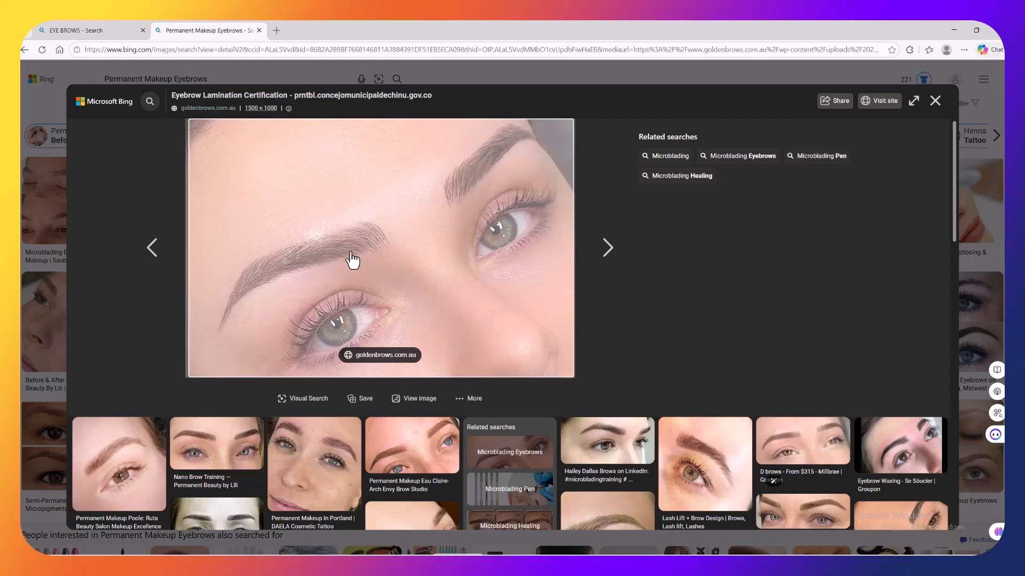
{"action": "left_click", "coordinate": [935, 100]}
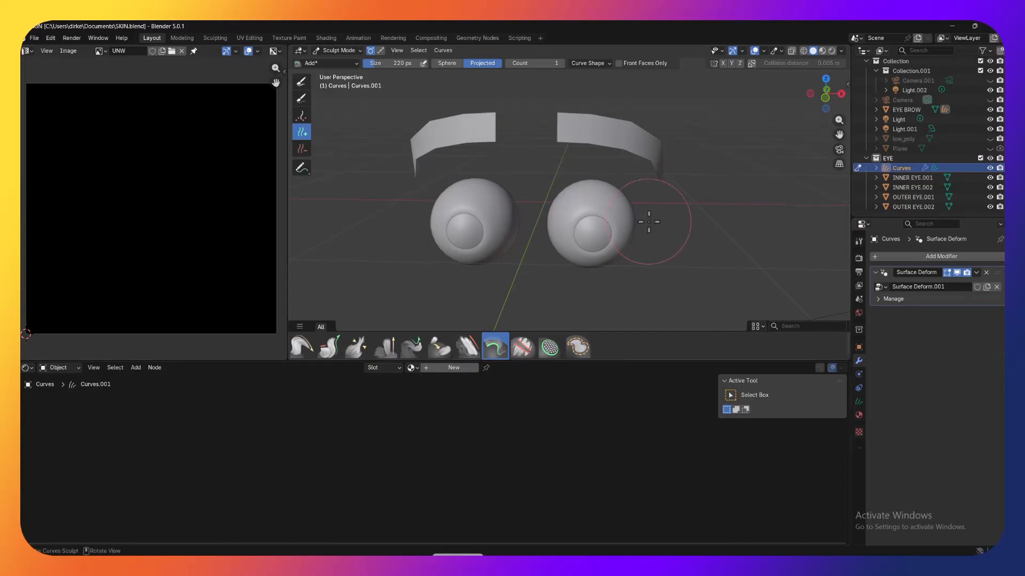
Step: Set the Add brush falloff to Sphere and review its Curve Shape interpolation settings
{"action": "middle_click_drag", "start_coordinate": [717, 178], "coordinate": [709, 178]}
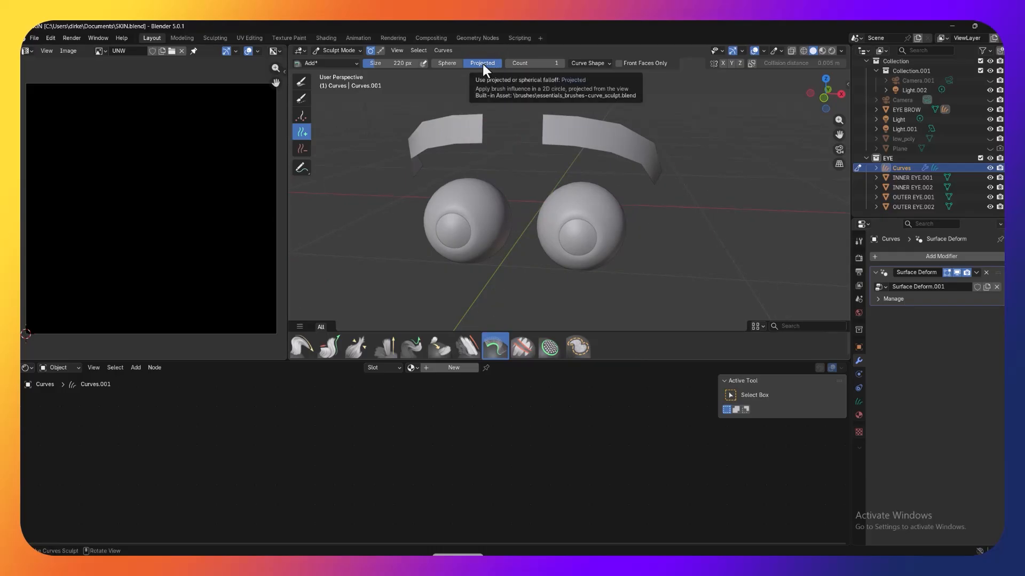
{"action": "left_click", "coordinate": [447, 63]}
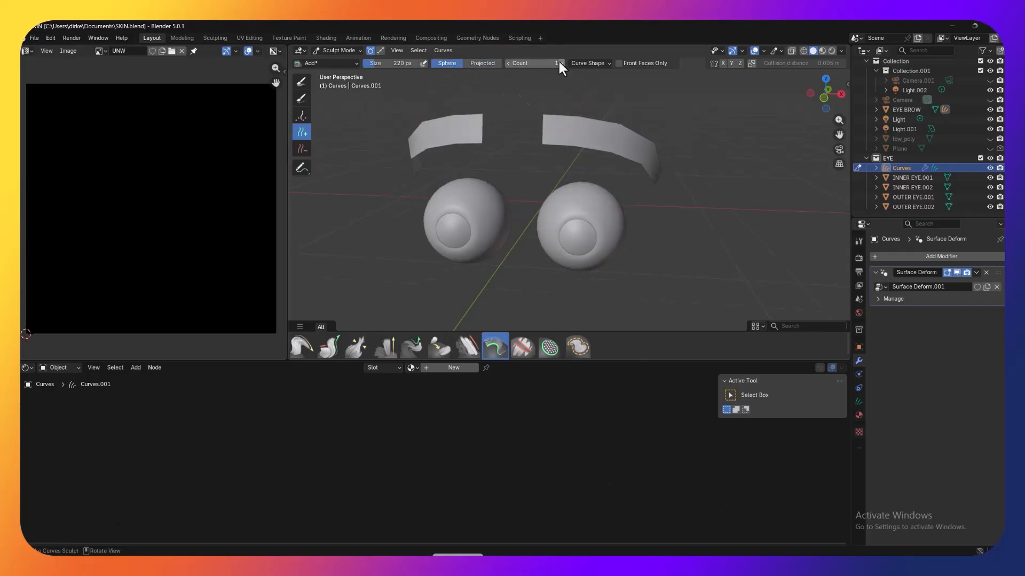
{"action": "left_click", "coordinate": [605, 63]}
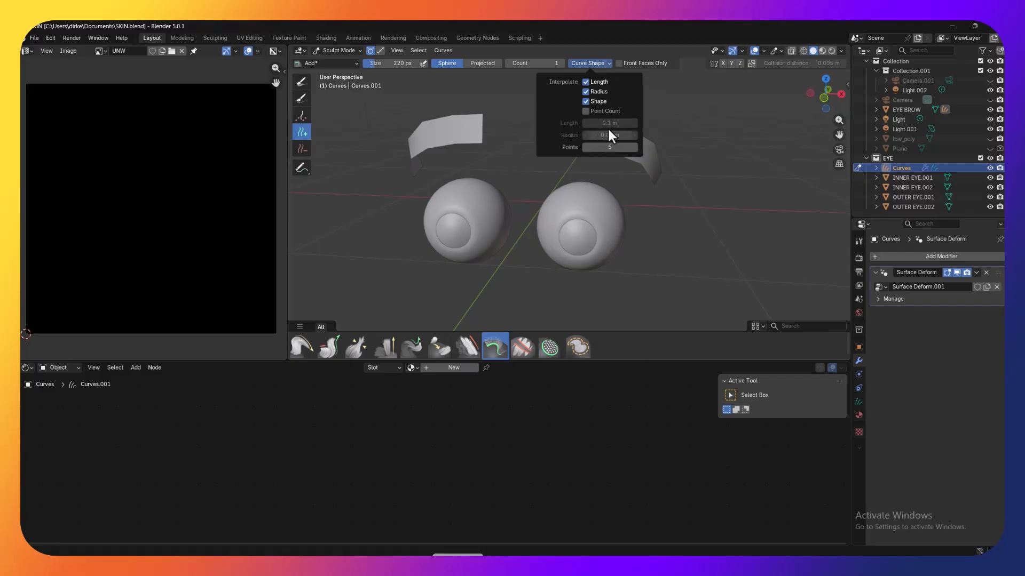
{"action": "left_click", "coordinate": [679, 117]}
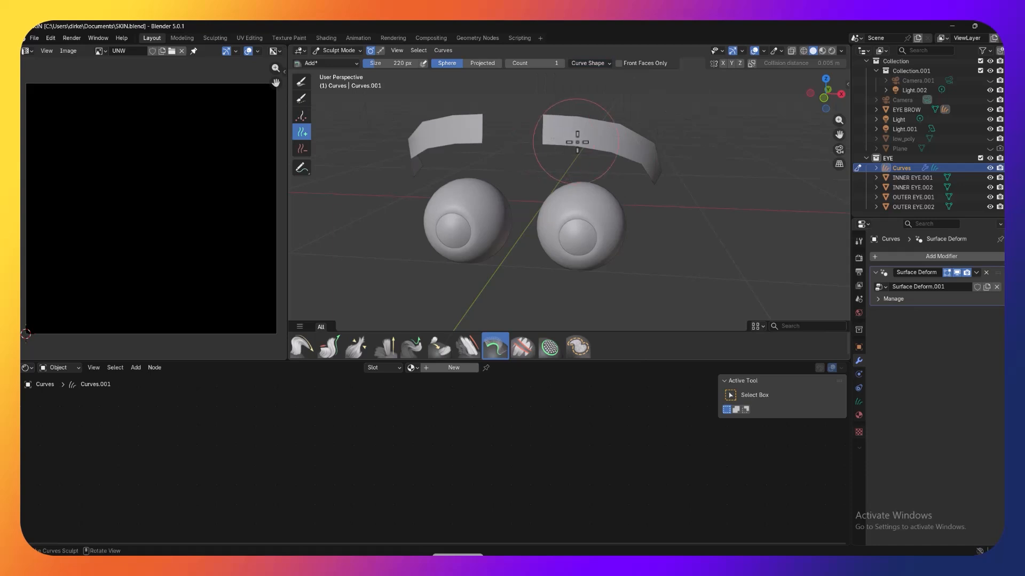
Step: Turn on X mirror symmetry for curve sculpting in the Add brush's tool settings
{"action": "mouse_move", "coordinate": [656, 109]}
{"action": "middle_mouse_down"}
{"action": "mouse_move", "coordinate": [682, 119]}
{"action": "mouse_move", "coordinate": [670, 151]}
{"action": "mouse_move", "coordinate": [657, 143]}
{"action": "middle_mouse_up"}
{"action": "scroll", "coordinate": [683, 117], "scroll_direction": "up", "scroll_amount": 3}
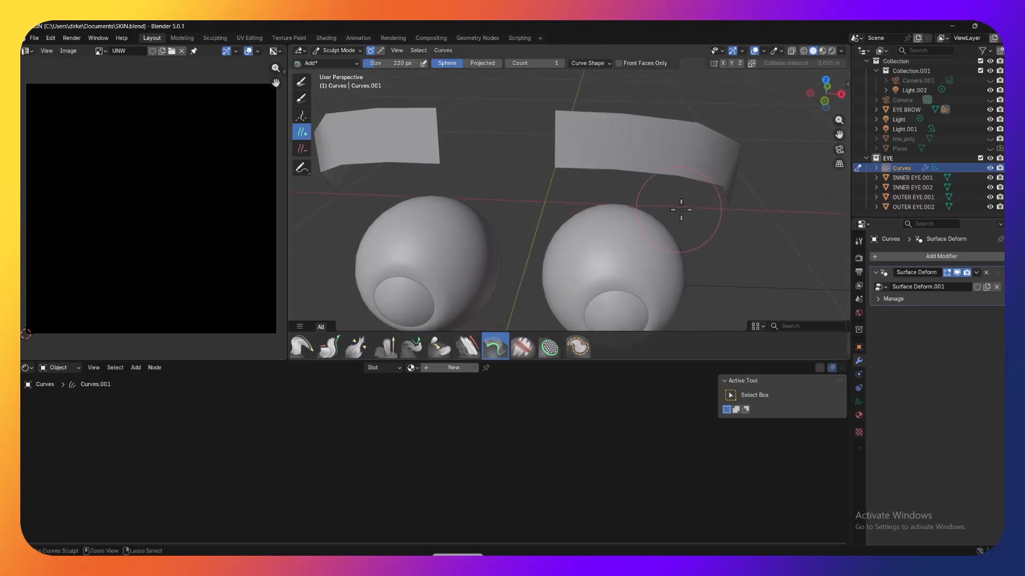
{"action": "left_click", "coordinate": [848, 84]}
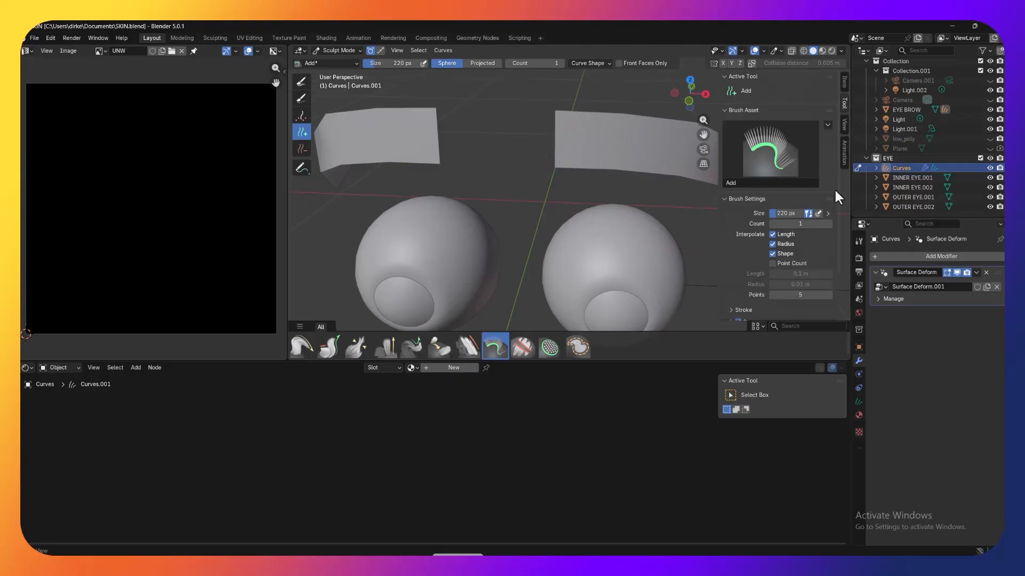
{"action": "scroll", "coordinate": [739, 152], "scroll_direction": "down", "scroll_amount": 2}
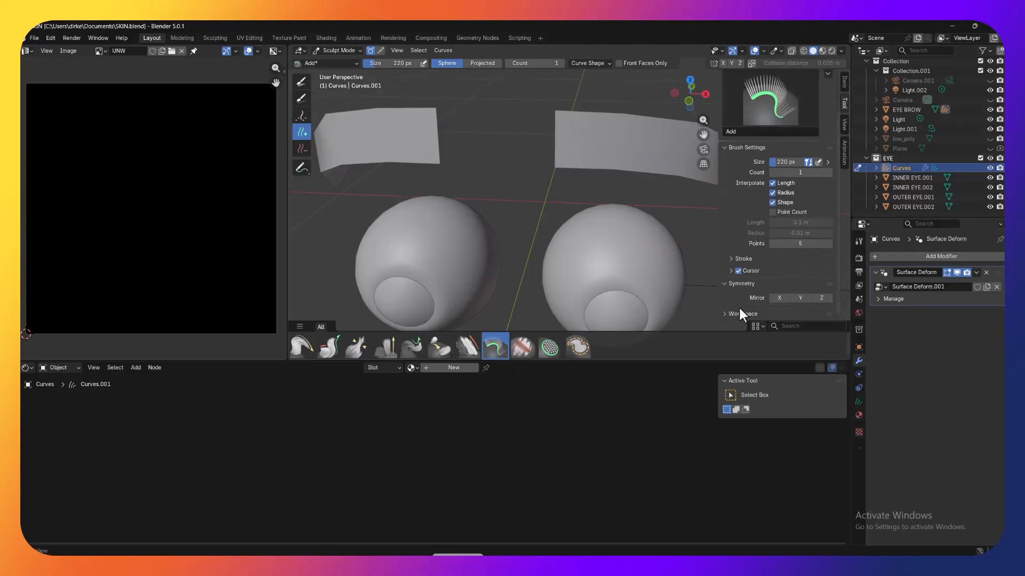
{"action": "left_click", "coordinate": [773, 299]}
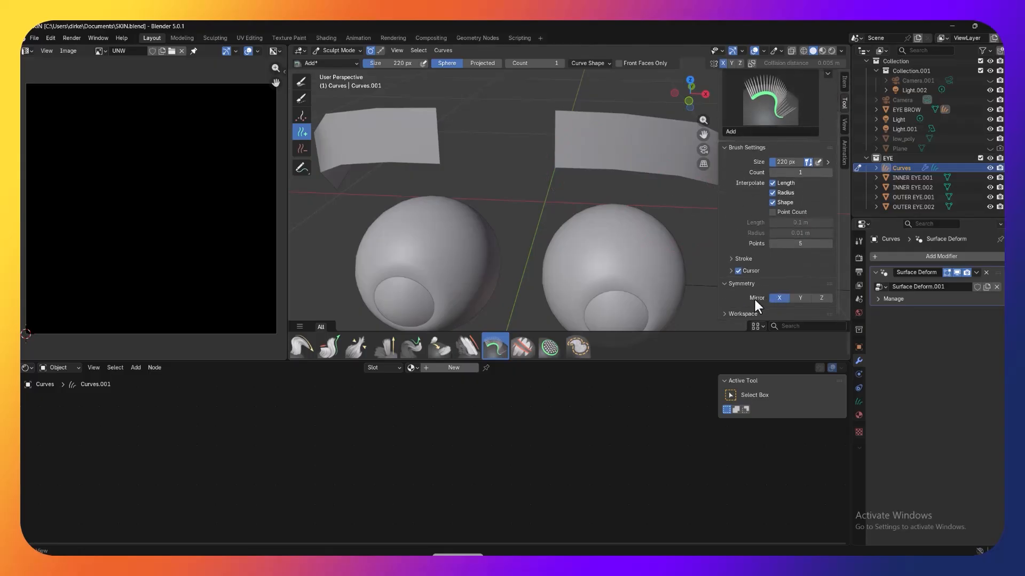
Step: Try to add a hair at the inner lower corner of one brow strip and comb it upward and outward
{"action": "left_click", "coordinate": [564, 162]}
{"action": "left_click", "coordinate": [300, 345]}
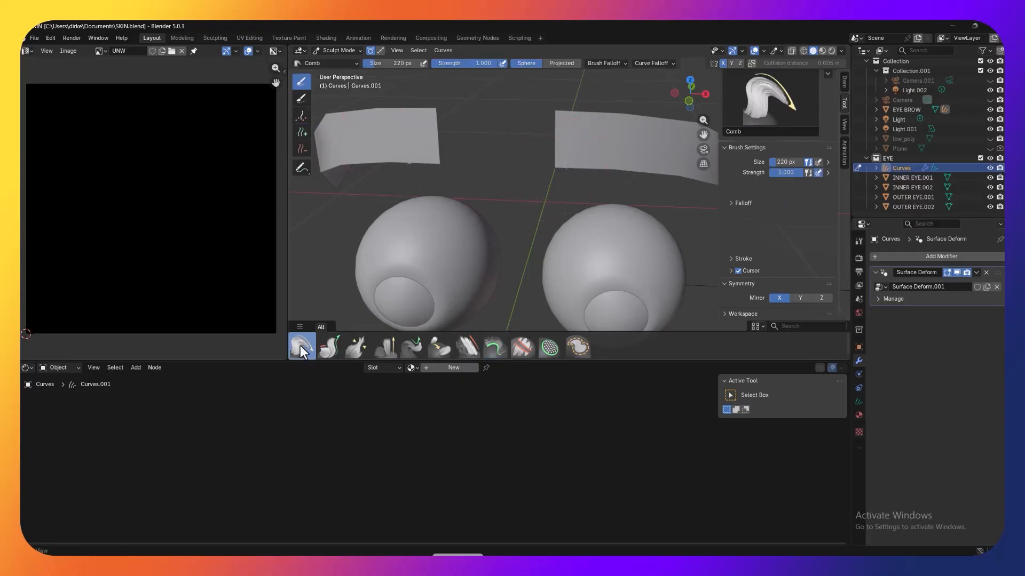
{"action": "mouse_move", "coordinate": [574, 164]}
{"action": "left_mouse_down"}
{"action": "mouse_move", "coordinate": [606, 158]}
{"action": "mouse_move", "coordinate": [624, 132]}
{"action": "left_mouse_up"}
{"action": "left_click_drag", "start_coordinate": [573, 162], "coordinate": [608, 128]}
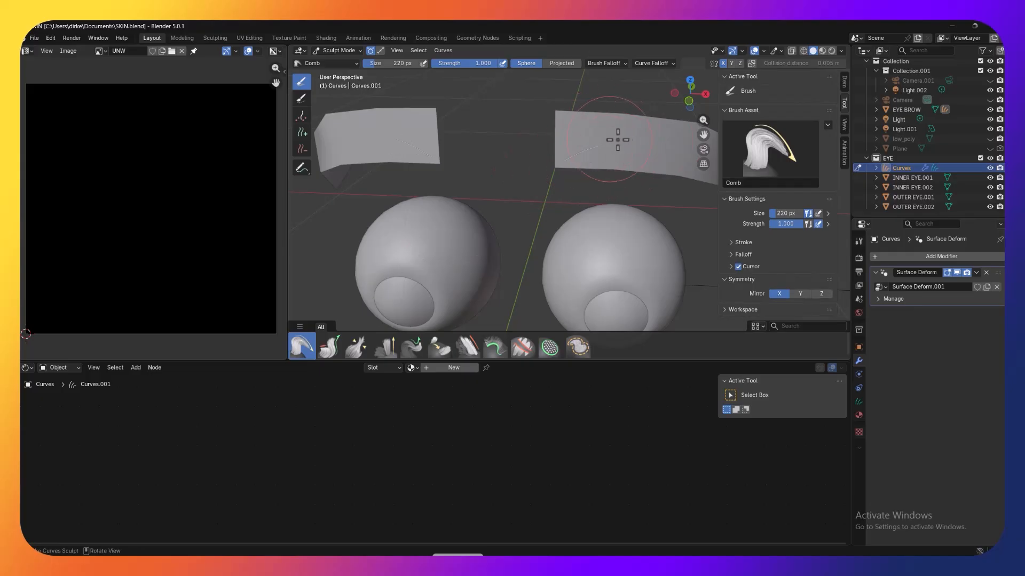
Step: Comb the hair at the brow strip's inner lower corner upward and outward and add another hair above it
{"action": "left_click_drag", "start_coordinate": [568, 159], "coordinate": [606, 138]}
{"action": "left_click", "coordinate": [303, 132]}
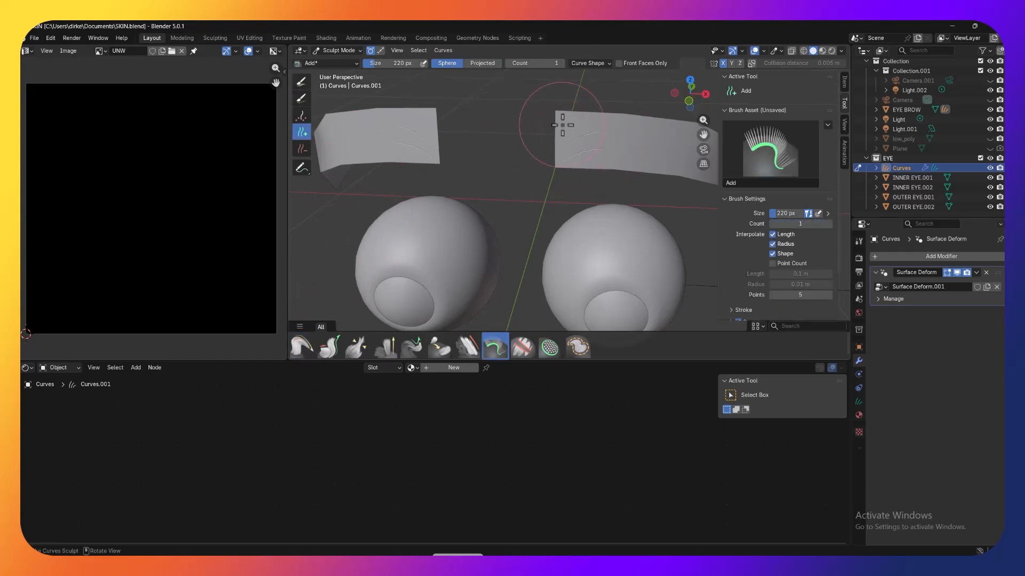
{"action": "left_click", "coordinate": [298, 344]}
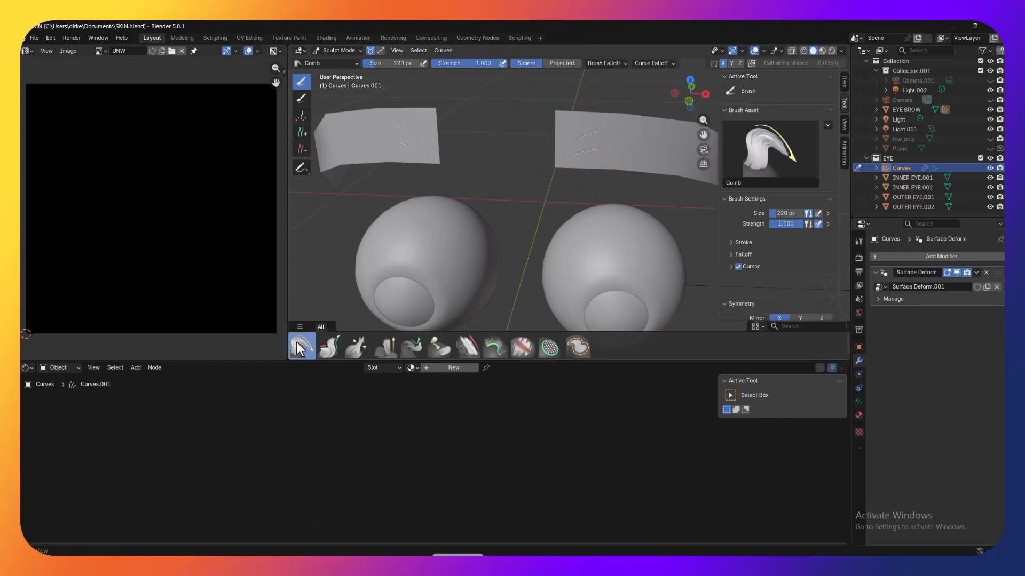
Step: Comb the new inner brow hairs into curved strokes and reduce the brush size to 65 px
{"action": "key", "text": "f"}
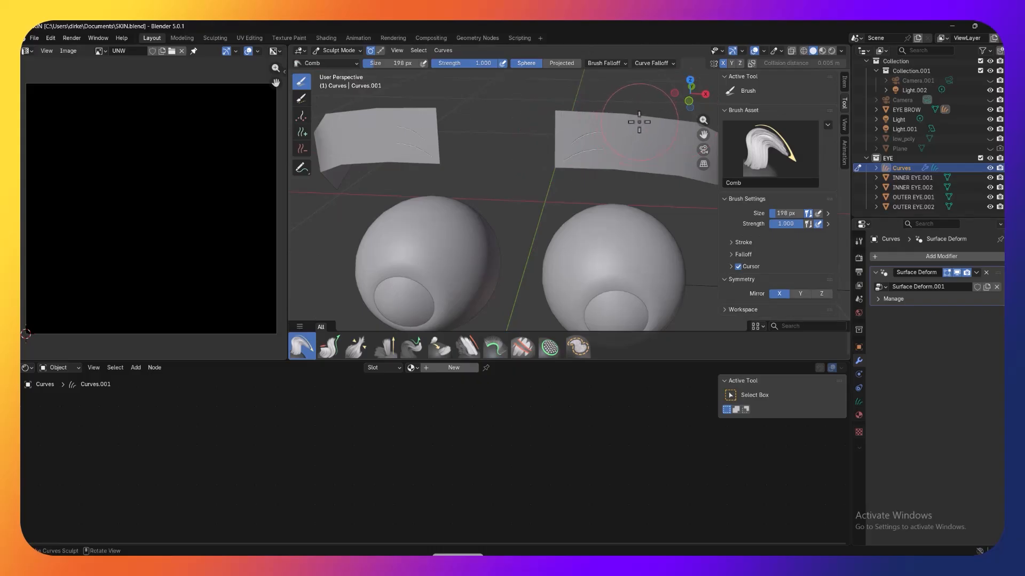
{"action": "left_click", "coordinate": [579, 136]}
{"action": "mouse_move", "coordinate": [578, 136]}
{"action": "left_mouse_down"}
{"action": "mouse_move", "coordinate": [590, 131]}
{"action": "mouse_move", "coordinate": [614, 148]}
{"action": "mouse_move", "coordinate": [586, 150]}
{"action": "mouse_move", "coordinate": [591, 142]}
{"action": "mouse_move", "coordinate": [552, 133]}
{"action": "left_mouse_up"}
Step: Fill the inner part of the brow strip with single hairs, combing each new one outward into a curve
{"action": "left_click", "coordinate": [302, 132]}
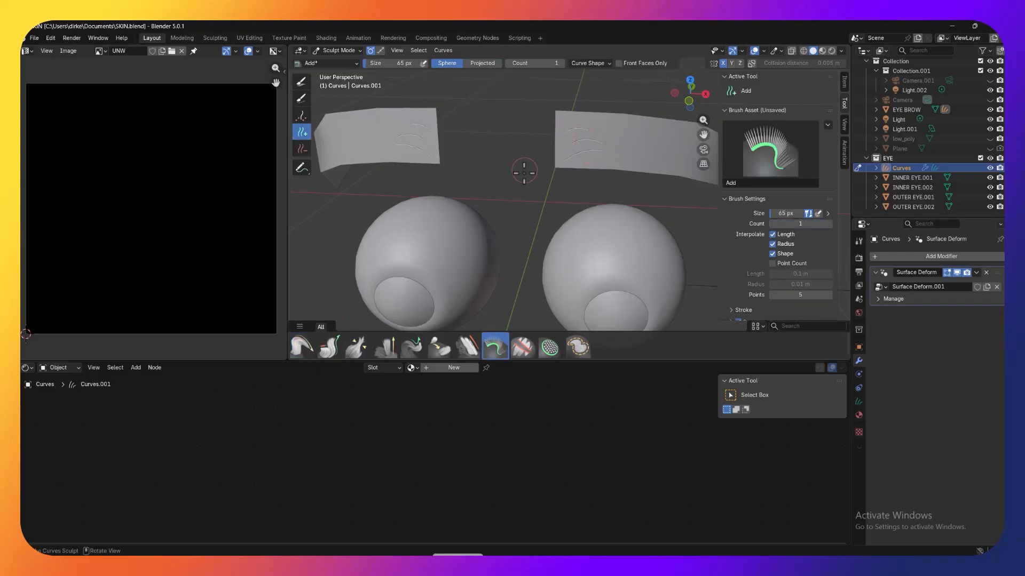
{"action": "left_click", "coordinate": [302, 347]}
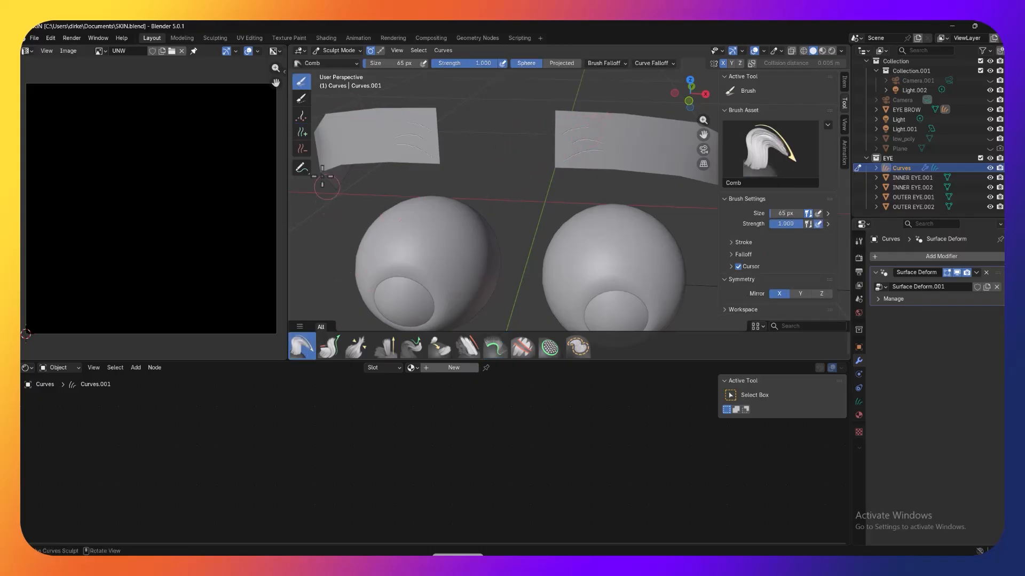
{"action": "left_click", "coordinate": [302, 134]}
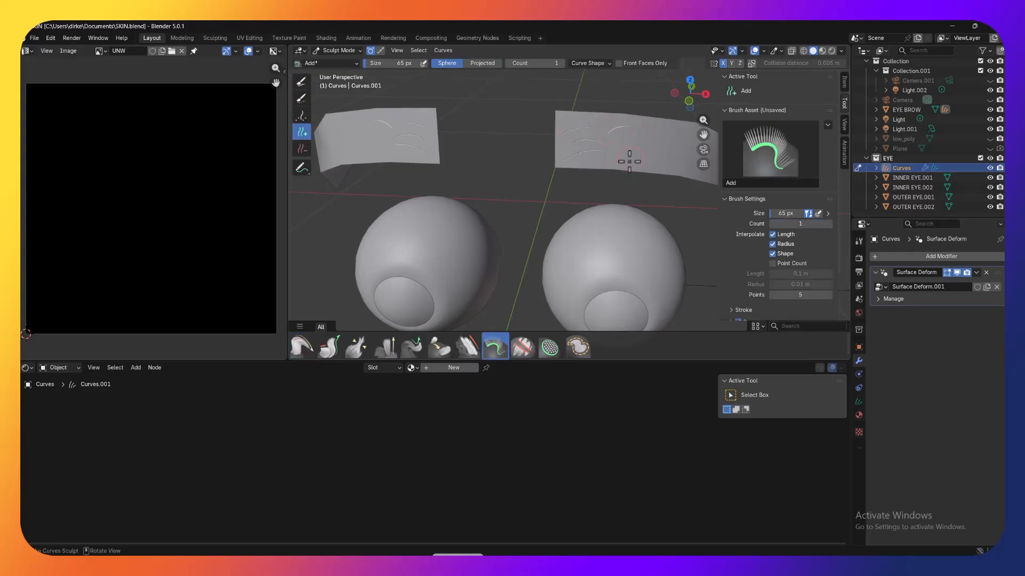
{"action": "left_click", "coordinate": [301, 347]}
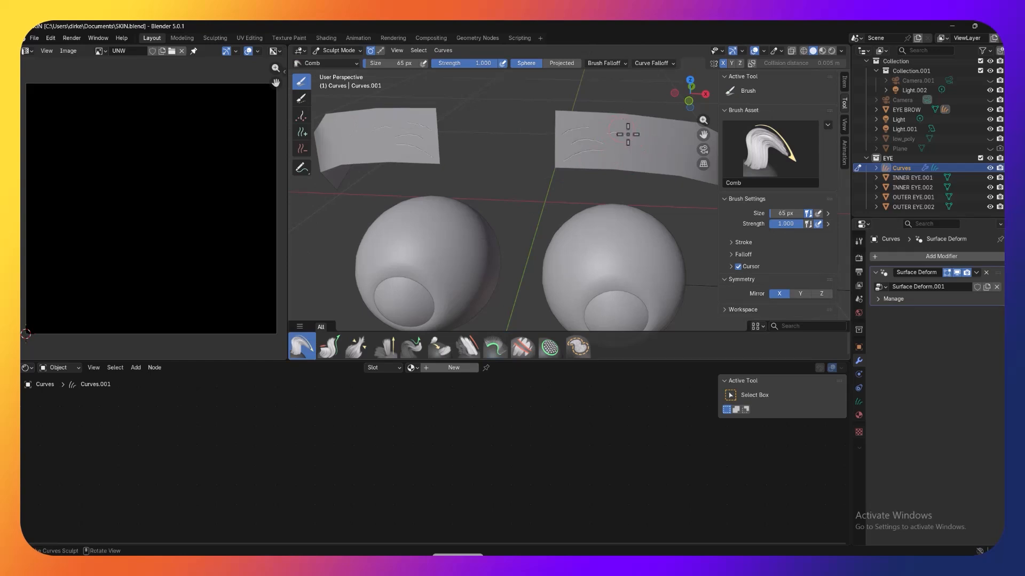
{"action": "left_click", "coordinate": [302, 132]}
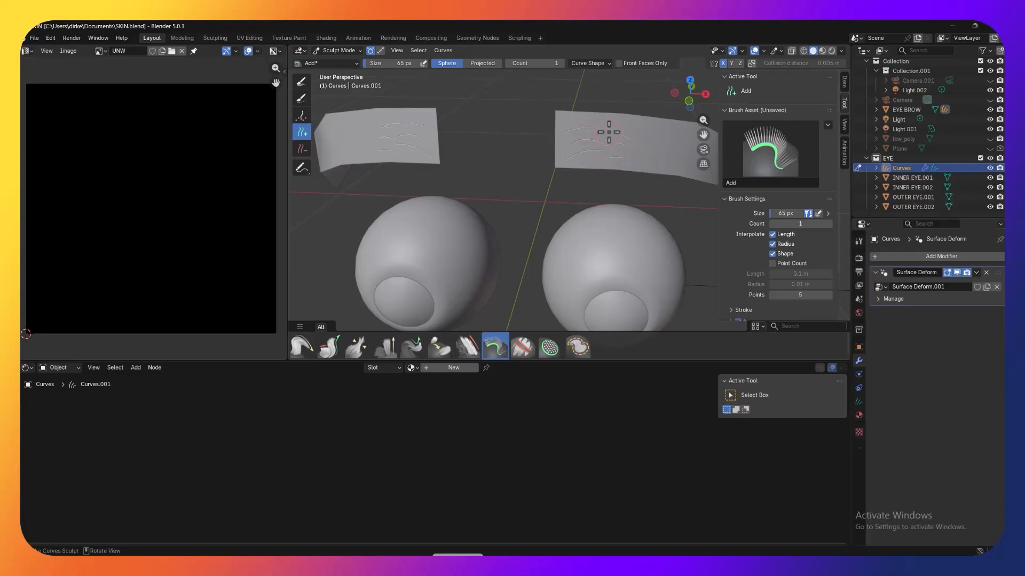
{"action": "left_click", "coordinate": [301, 347]}
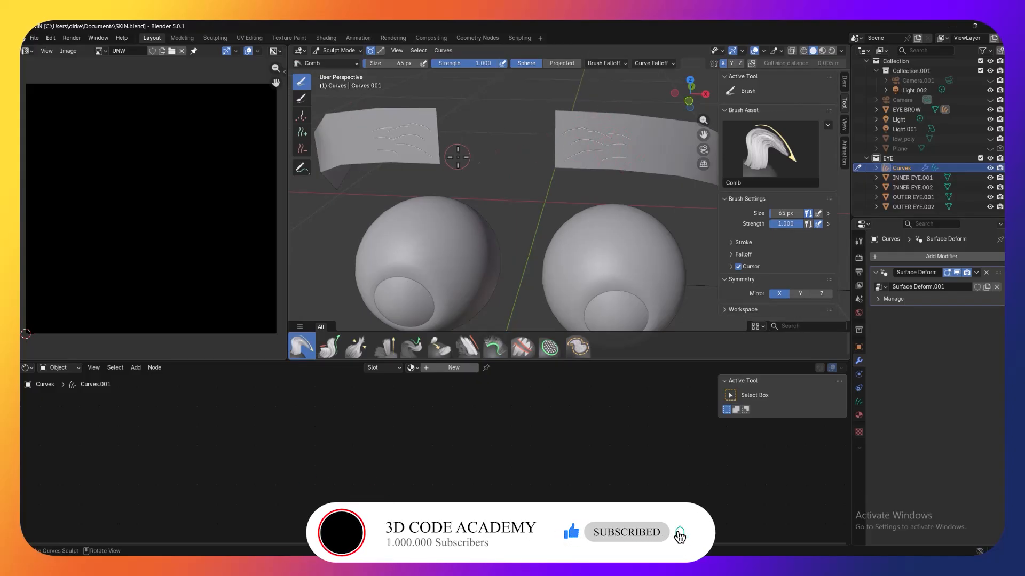
Step: Add single hairs along the middle of the brow strip toward its outer end
{"action": "mouse_move", "coordinate": [520, 138]}
{"action": "middle_mouse_down"}
{"action": "mouse_move", "coordinate": [489, 130]}
{"action": "mouse_move", "coordinate": [426, 141]}
{"action": "mouse_move", "coordinate": [526, 130]}
{"action": "mouse_move", "coordinate": [494, 126]}
{"action": "mouse_move", "coordinate": [558, 152]}
{"action": "mouse_move", "coordinate": [503, 189]}
{"action": "middle_mouse_up"}
{"action": "scroll", "coordinate": [503, 133], "scroll_direction": "up", "scroll_amount": 3}
{"action": "left_click", "coordinate": [300, 132]}
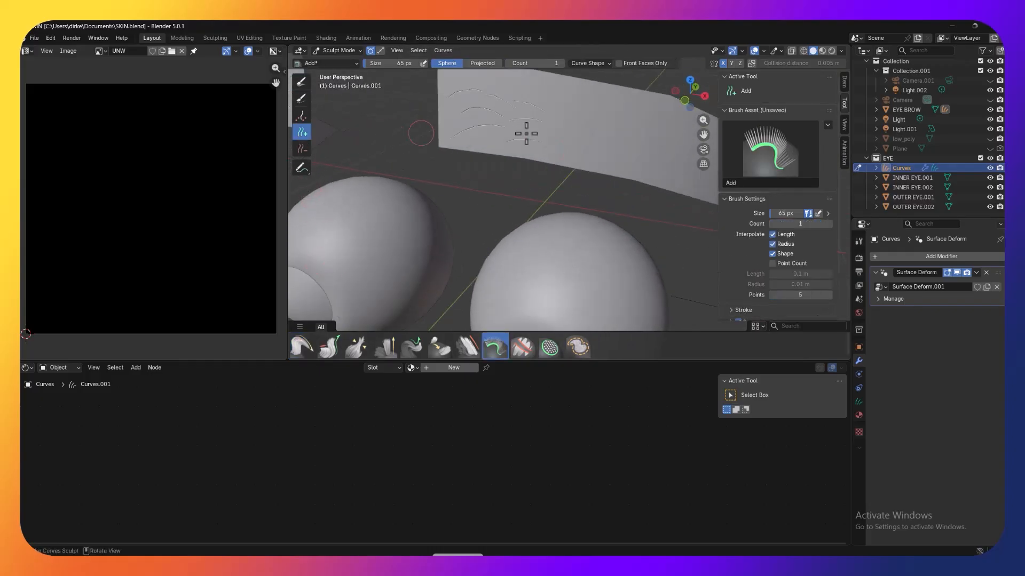
{"action": "left_click", "coordinate": [533, 130]}
{"action": "left_click", "coordinate": [570, 116]}
{"action": "left_click", "coordinate": [602, 133]}
{"action": "scroll", "coordinate": [667, 162], "scroll_direction": "down", "scroll_amount": 4}
{"action": "middle_click_drag", "start_coordinate": [667, 166], "coordinate": [645, 167]}
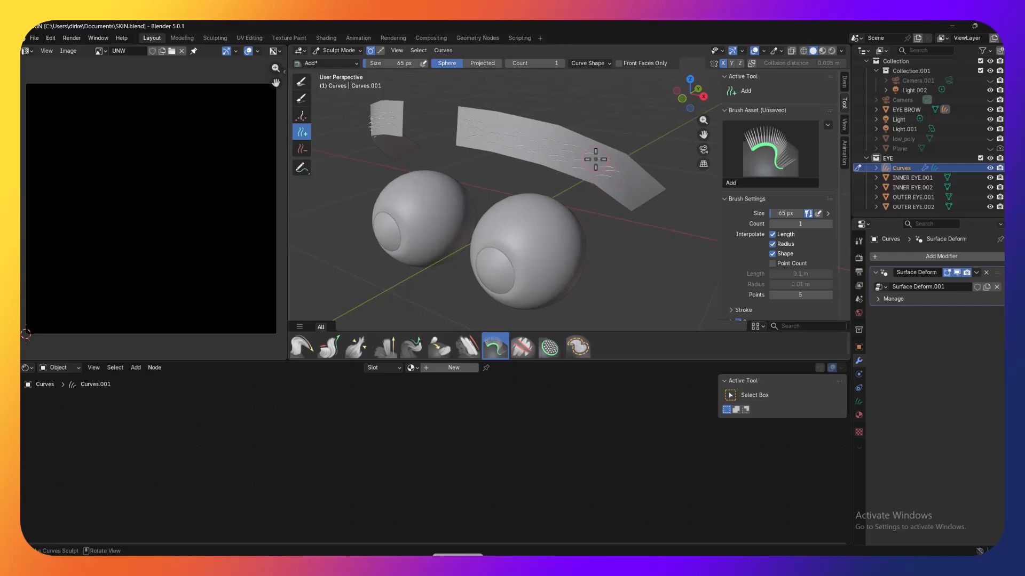
{"action": "middle_click_drag", "start_coordinate": [577, 182], "coordinate": [613, 126]}
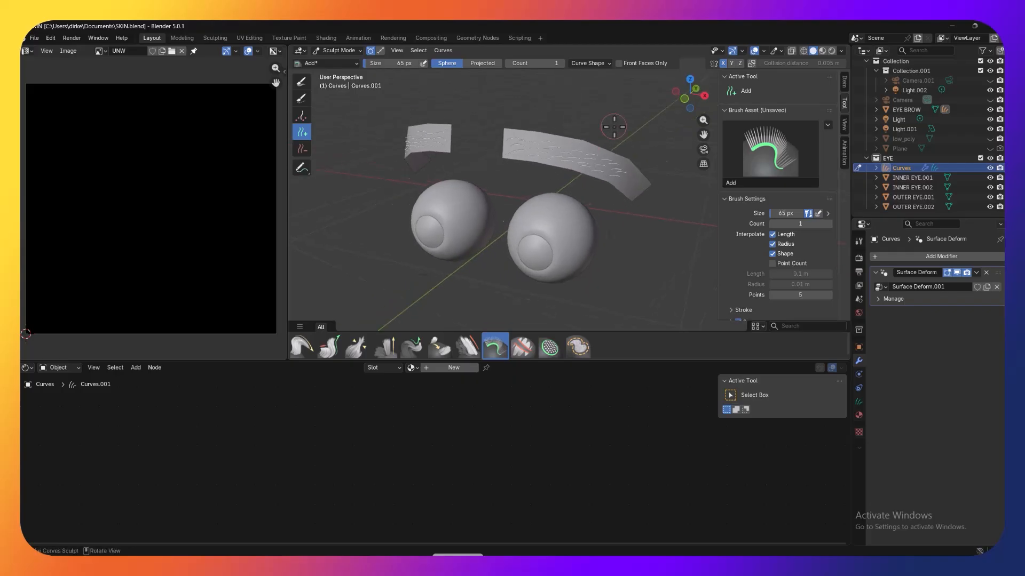
{"action": "scroll", "coordinate": [614, 127], "scroll_direction": "up", "scroll_amount": 3}
{"action": "scroll", "coordinate": [613, 127], "scroll_direction": "down", "scroll_amount": 3}
{"action": "scroll", "coordinate": [614, 127], "scroll_direction": "up", "scroll_amount": 2}
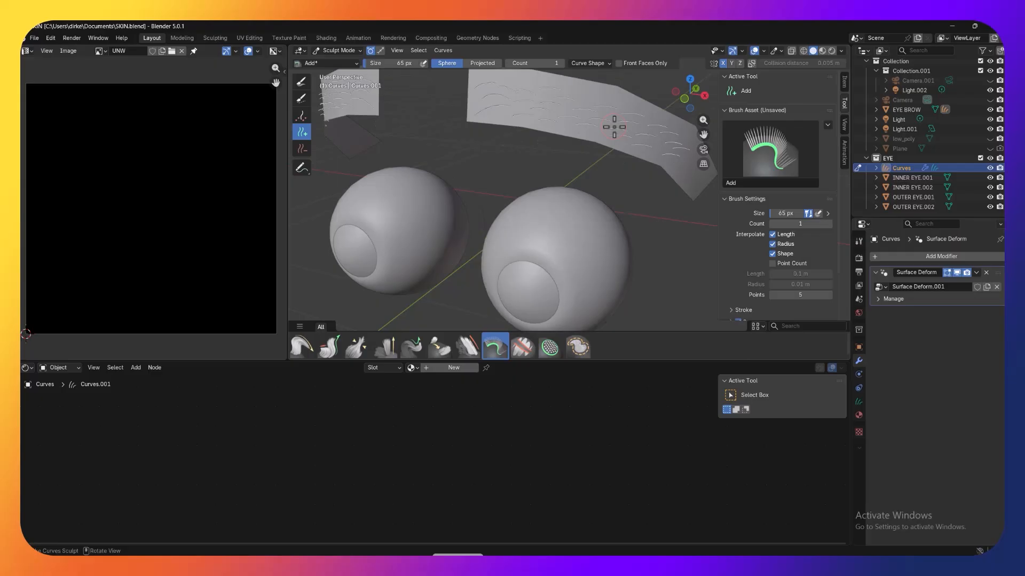
Step: Comb the hairs along the brow's arch outward and add more hairs toward the tail, following the strip's curve
{"action": "left_click", "coordinate": [298, 346]}
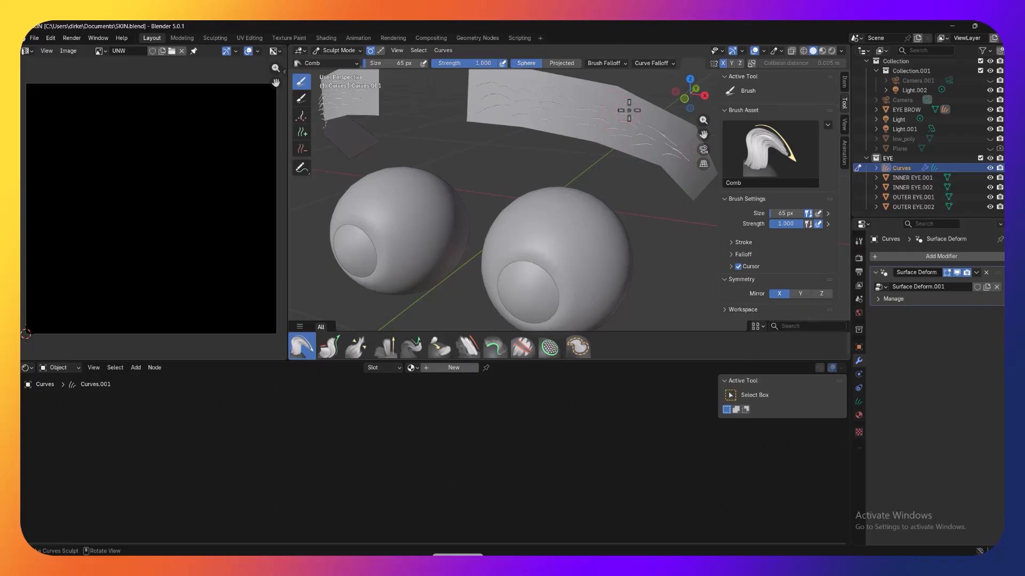
{"action": "scroll", "coordinate": [526, 103], "scroll_direction": "up", "scroll_amount": 2}
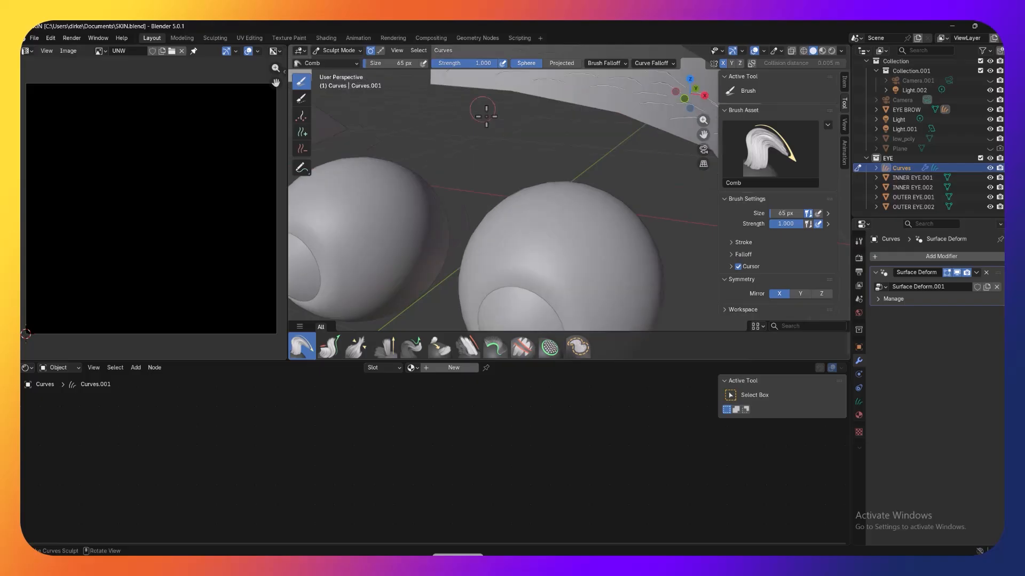
{"action": "scroll", "coordinate": [499, 126], "scroll_direction": "down", "scroll_amount": 4}
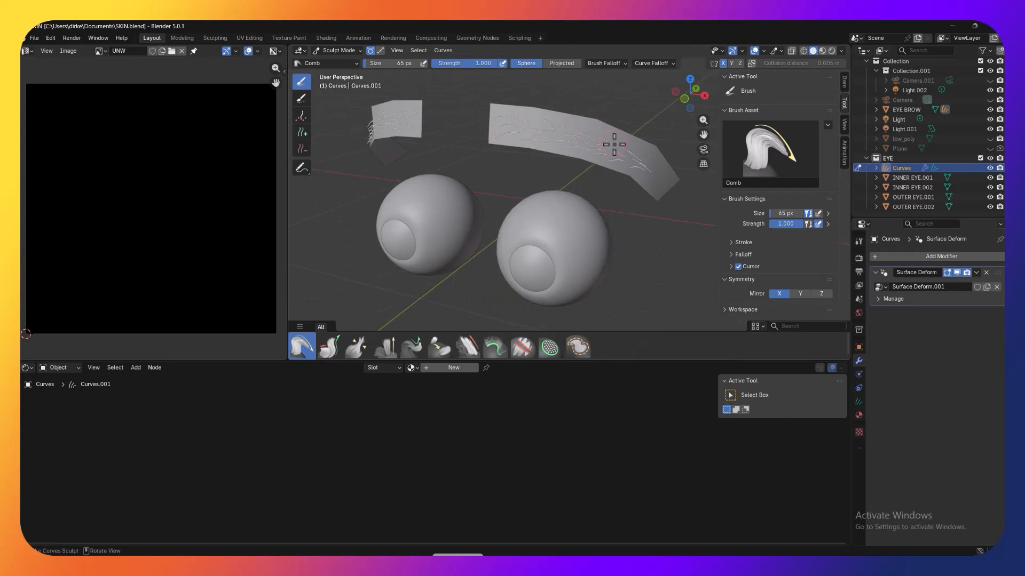
{"action": "left_click", "coordinate": [302, 132]}
{"action": "mouse_move", "coordinate": [614, 171]}
{"action": "middle_mouse_down"}
{"action": "mouse_move", "coordinate": [656, 206]}
{"action": "mouse_move", "coordinate": [618, 200]}
{"action": "mouse_move", "coordinate": [663, 206]}
{"action": "mouse_move", "coordinate": [653, 204]}
{"action": "middle_mouse_up"}
Step: Set the curves' viewport display shape to Strip in the Cycles render settings and inspect the brow hairs' thickness
{"action": "left_click", "coordinate": [859, 258]}
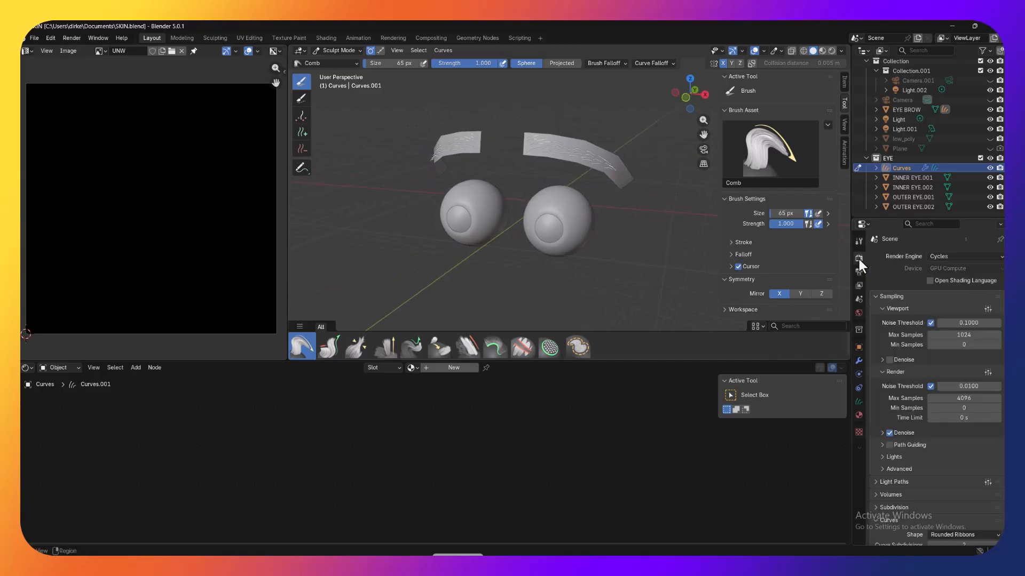
{"action": "scroll", "coordinate": [880, 320], "scroll_direction": "down", "scroll_amount": 6}
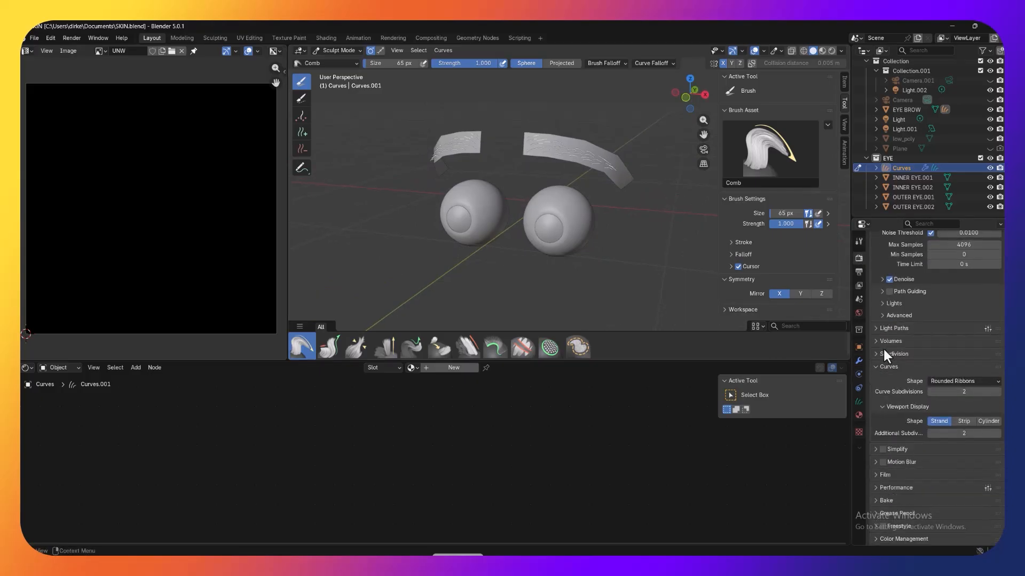
{"action": "left_click", "coordinate": [965, 423]}
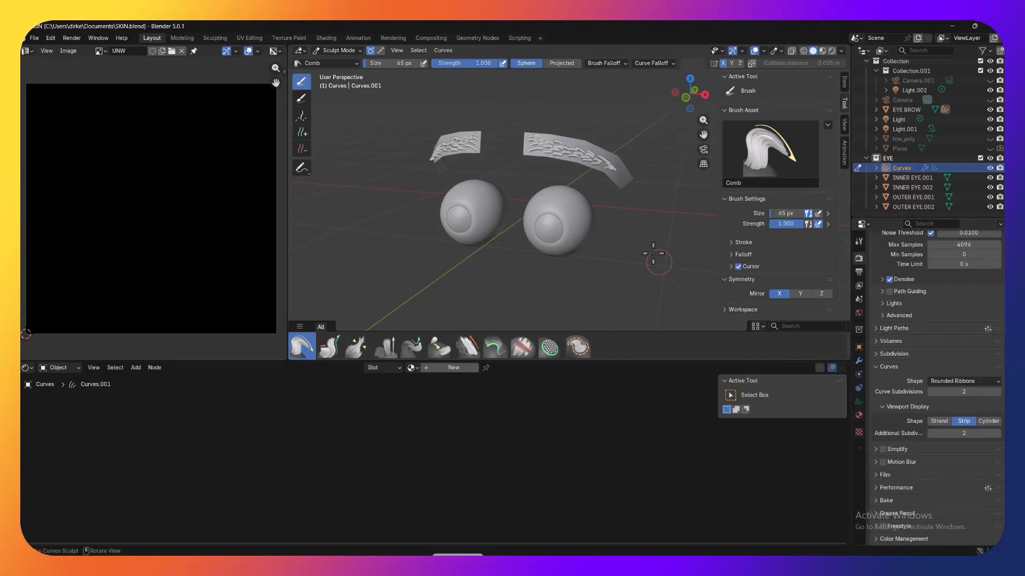
{"action": "scroll", "coordinate": [652, 251], "scroll_direction": "up", "scroll_amount": 3}
{"action": "mouse_move", "coordinate": [647, 251]}
{"action": "middle_mouse_down"}
{"action": "mouse_move", "coordinate": [545, 279]}
{"action": "mouse_move", "coordinate": [631, 251]}
{"action": "mouse_move", "coordinate": [646, 256]}
{"action": "mouse_move", "coordinate": [633, 251]}
{"action": "middle_mouse_up"}
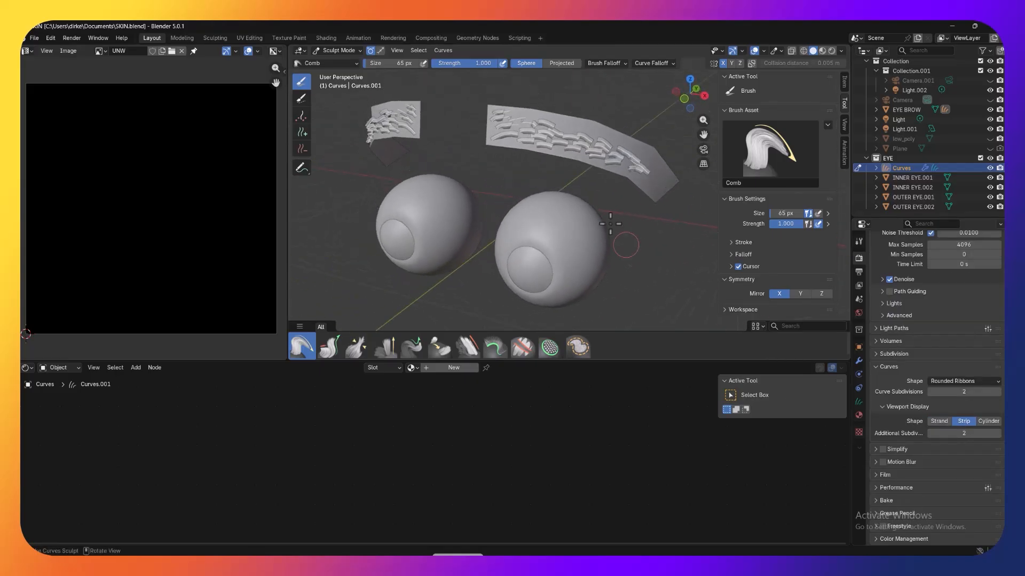
{"action": "scroll", "coordinate": [593, 182], "scroll_direction": "up", "scroll_amount": 2}
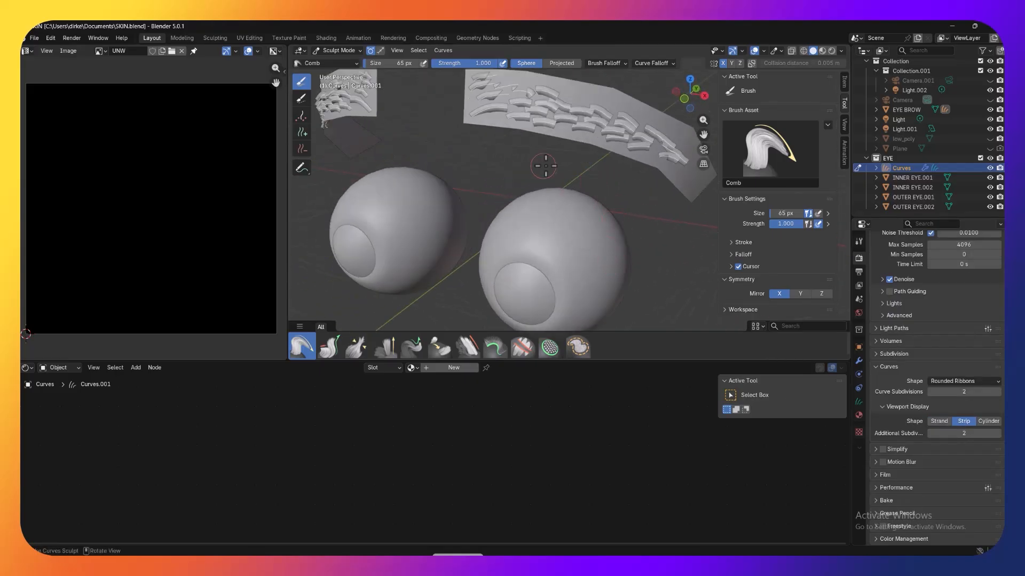
Step: Change the UV editor area to an Asset Browser
{"action": "left_click", "coordinate": [24, 67]}
{"action": "left_click", "coordinate": [29, 50]}
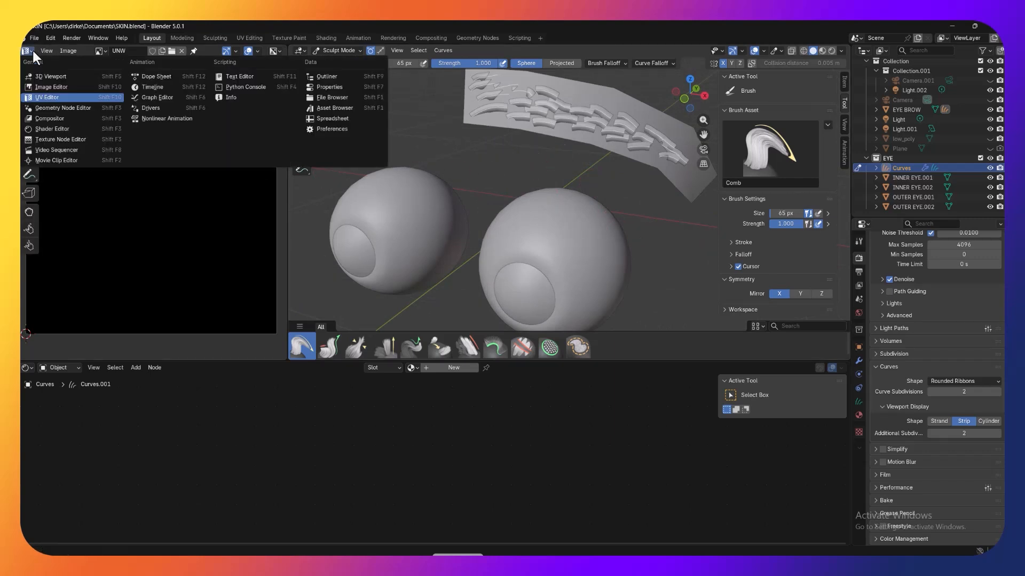
{"action": "left_click", "coordinate": [340, 107]}
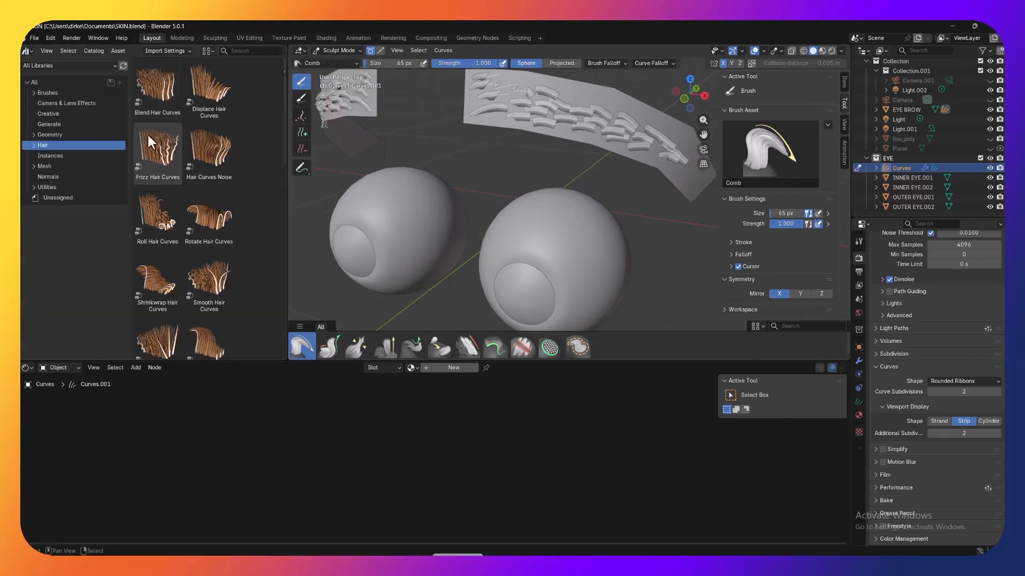
Step: Apply the Set Hair Curve Profile asset from the Hair catalog to the brow curves and open its modifier settings
{"action": "scroll", "coordinate": [178, 238], "scroll_direction": "down", "scroll_amount": 2}
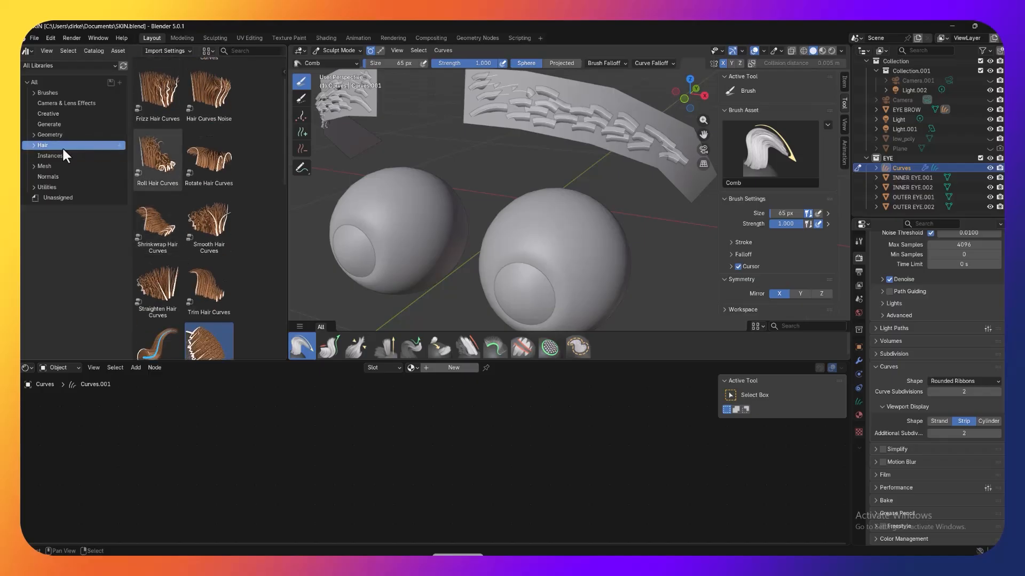
{"action": "scroll", "coordinate": [238, 144], "scroll_direction": "up", "scroll_amount": 2}
{"action": "scroll", "coordinate": [229, 171], "scroll_direction": "down", "scroll_amount": 10}
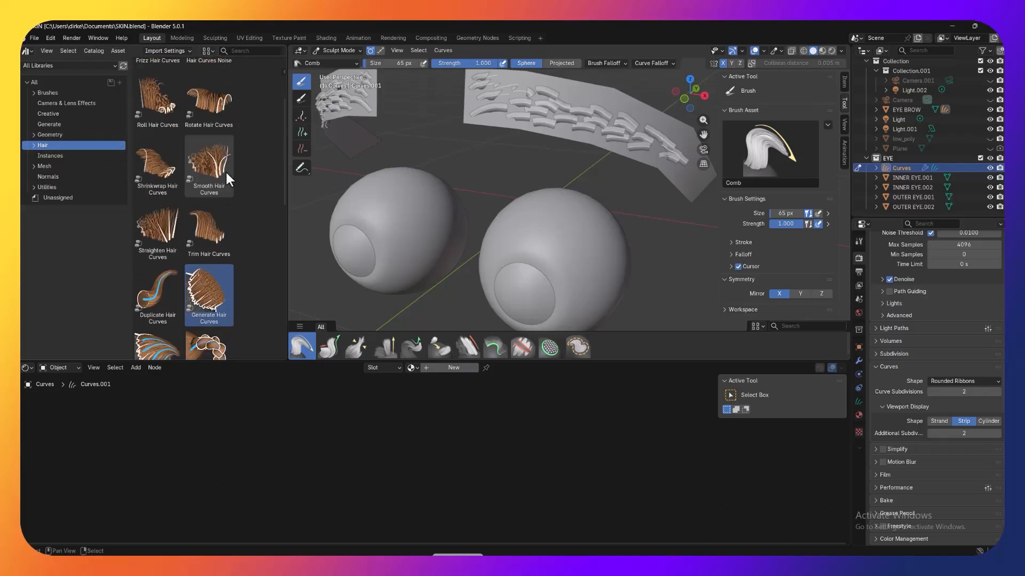
{"action": "scroll", "coordinate": [229, 208], "scroll_direction": "down", "scroll_amount": 1}
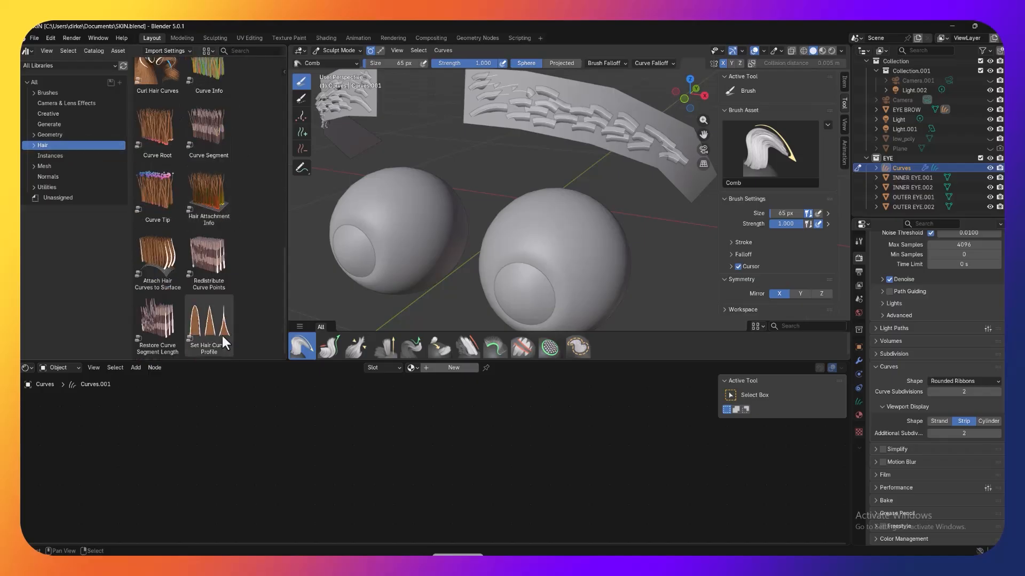
{"action": "left_click_drag", "start_coordinate": [212, 331], "coordinate": [555, 128]}
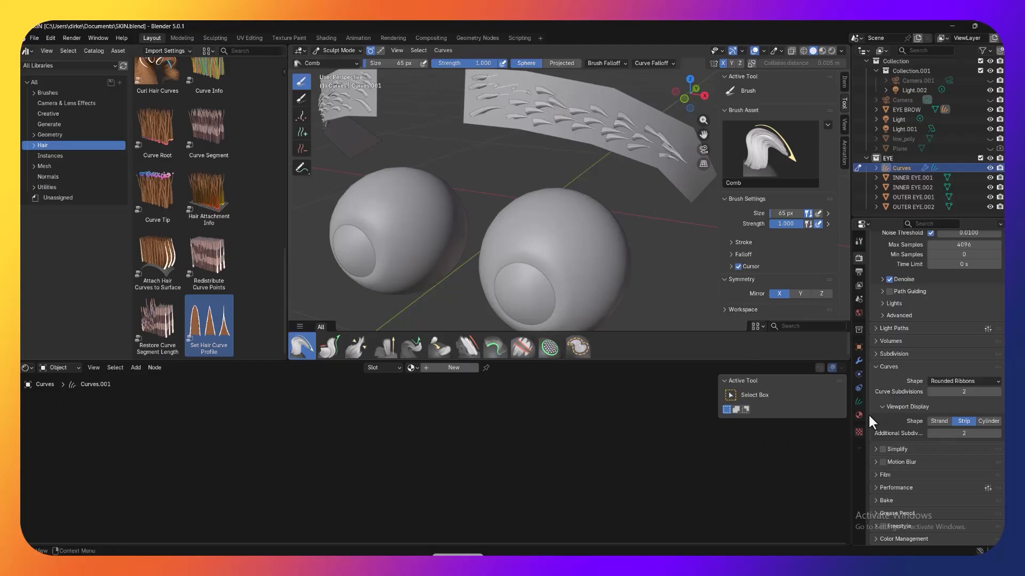
{"action": "left_click", "coordinate": [858, 362]}
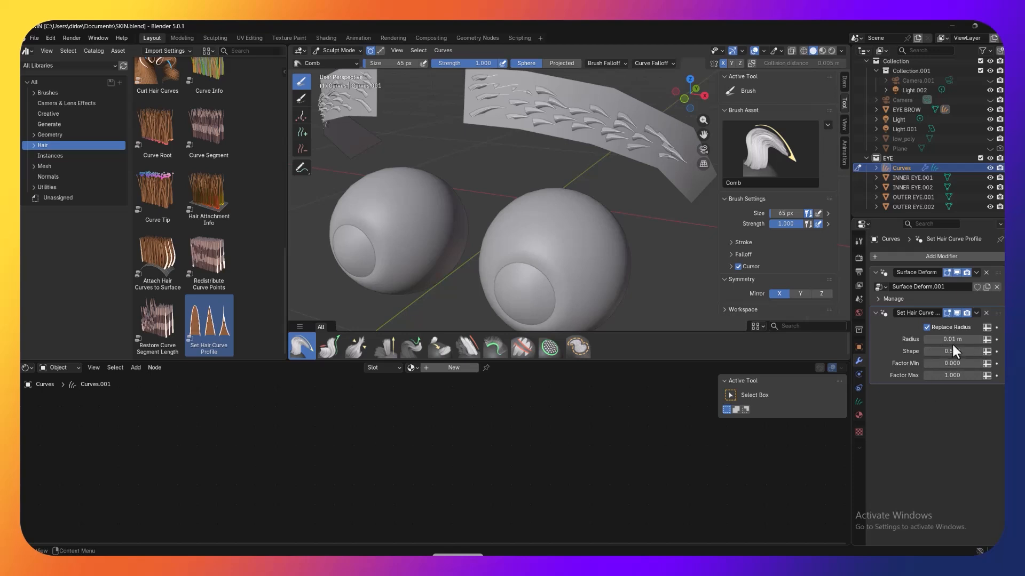
Step: Try Set Hair Curve Profile radius values of 0.0001 m and 0.0101 m on the brow hairs
{"action": "left_click_drag", "start_coordinate": [953, 340], "coordinate": [929, 340]}
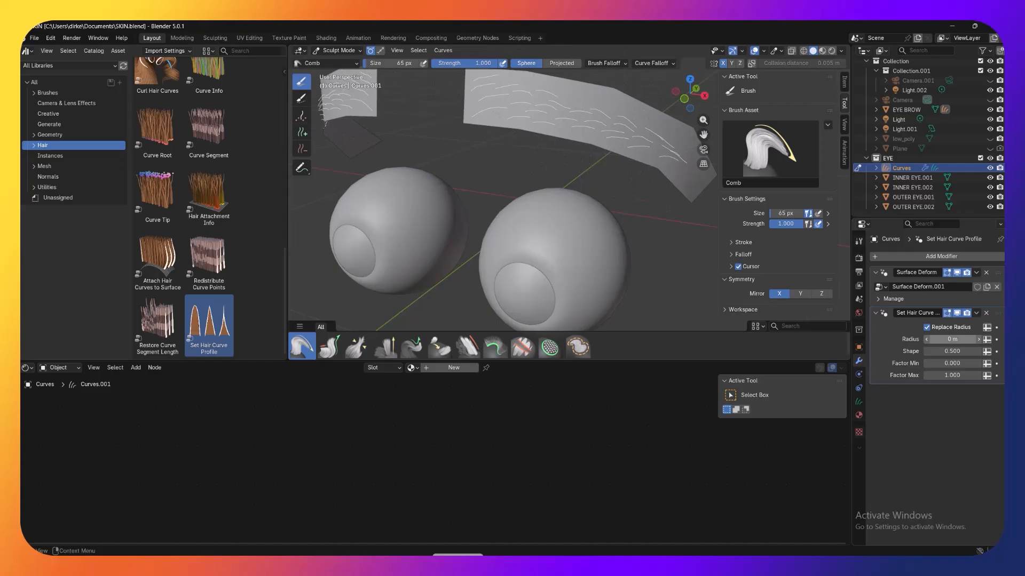
{"action": "left_click", "coordinate": [953, 340]}
{"action": "key", "text": "Return"}
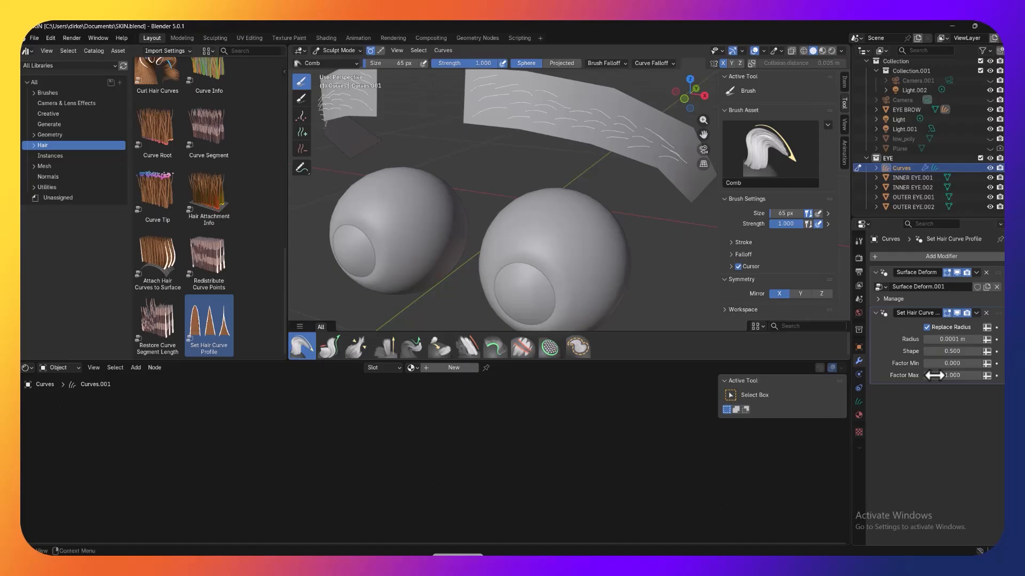
{"action": "left_click", "coordinate": [950, 340]}
{"action": "mouse_move", "coordinate": [950, 340]}
{"action": "left_mouse_down"}
{"action": "mouse_move", "coordinate": [971, 340]}
{"action": "mouse_move", "coordinate": [952, 345]}
{"action": "left_mouse_up"}
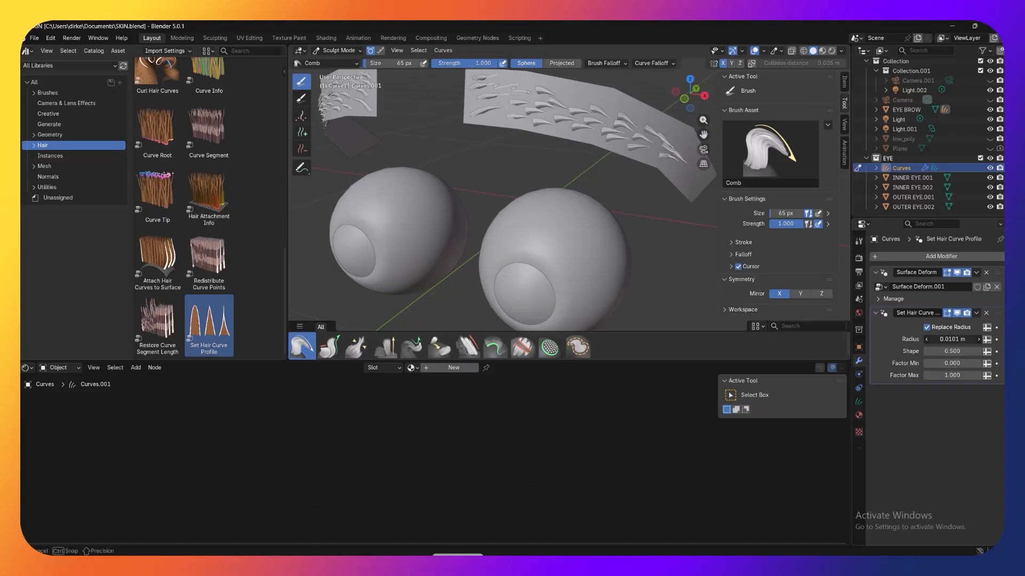
Step: Try Set Hair Curve Profile radius values of 0.00101 m and 0.00801 m on the brow hairs
{"action": "left_click", "coordinate": [953, 345]}
{"action": "left_click", "coordinate": [934, 339]}
{"action": "type", "text": "0"}
{"action": "key", "text": "Return"}
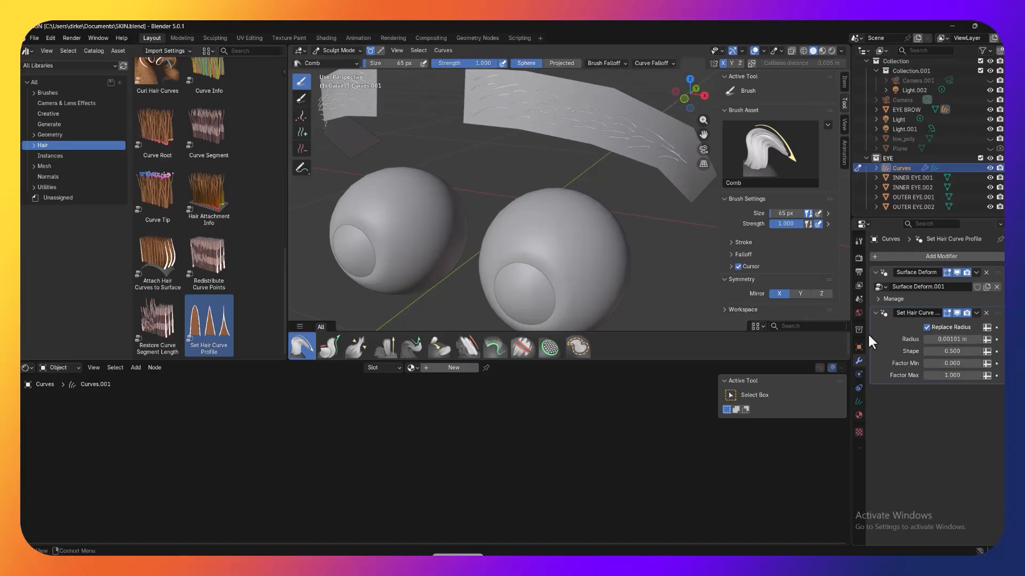
{"action": "left_click", "coordinate": [949, 339]}
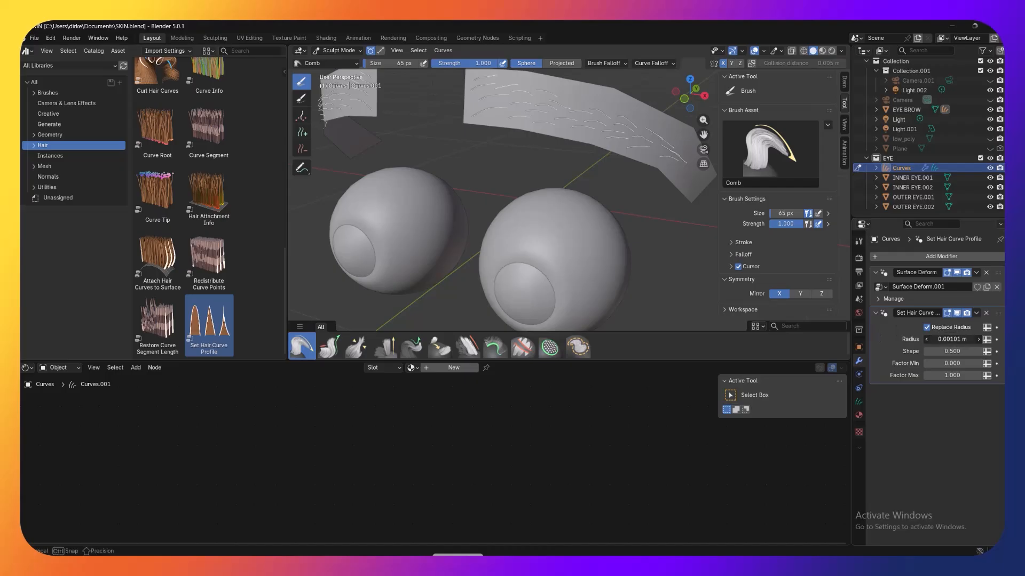
{"action": "left_click", "coordinate": [937, 339]}
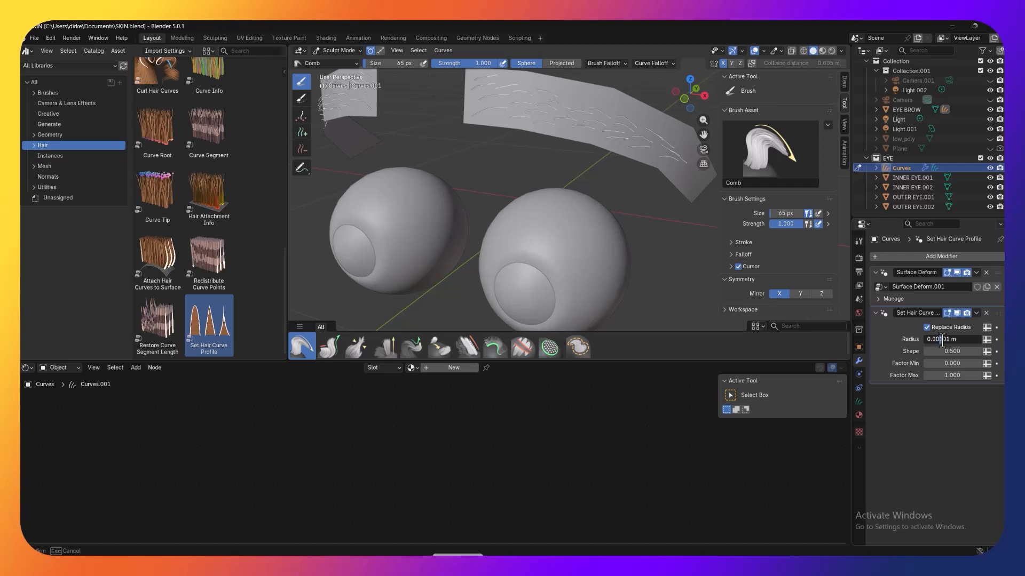
{"action": "key", "text": "Return"}
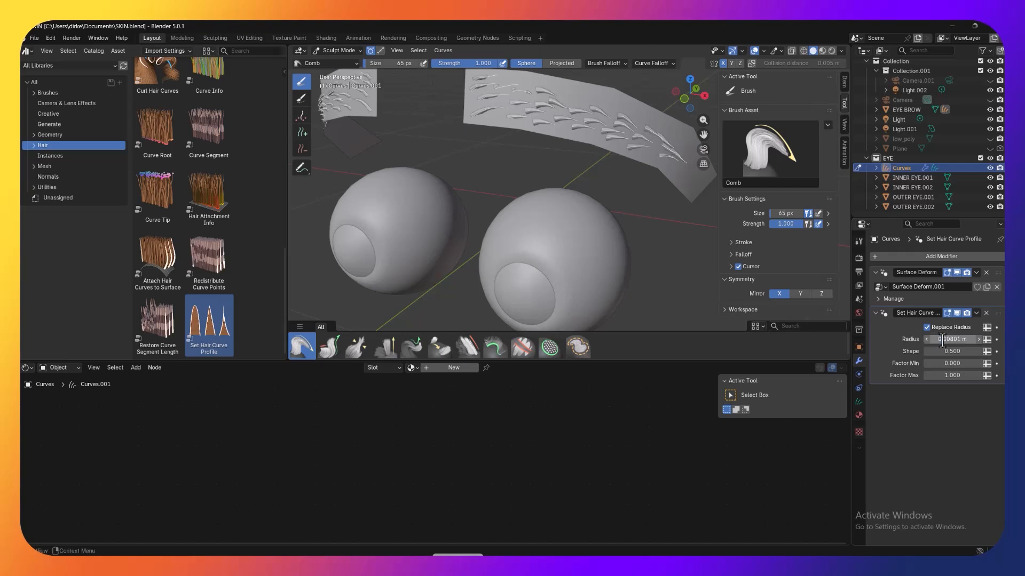
Step: Set the Set Hair Curve Profile modifier's radius to 0.00201 m
{"action": "left_click", "coordinate": [943, 339]}
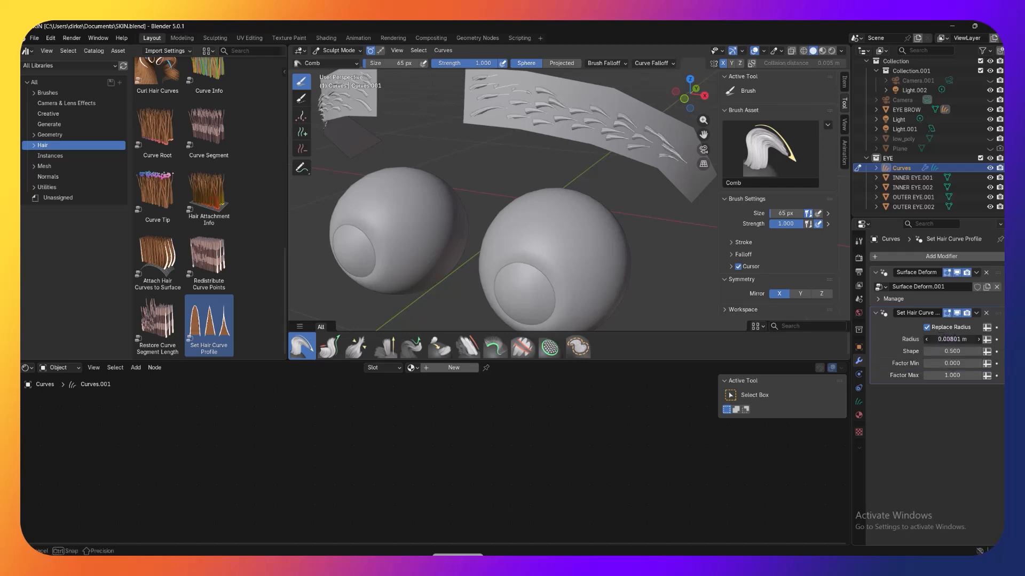
{"action": "left_click", "coordinate": [939, 340]}
{"action": "type", "text": "2"}
{"action": "key", "text": "Return"}
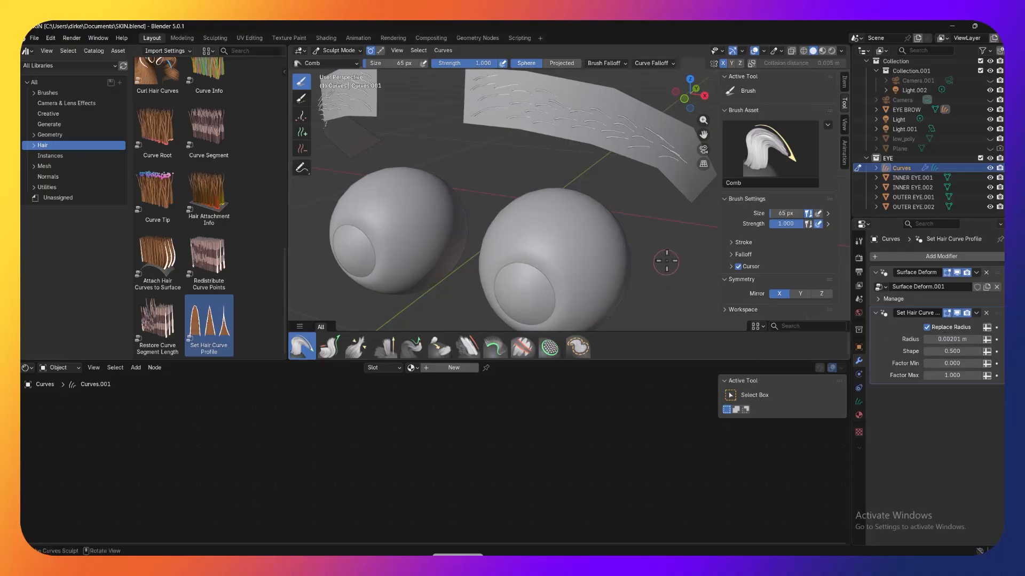
Step: Apply the Interpolate Hair Curves asset from the Hair catalog to the brow curves
{"action": "scroll", "coordinate": [666, 262], "scroll_direction": "down", "scroll_amount": 5}
{"action": "middle_click_drag", "start_coordinate": [666, 261], "coordinate": [668, 229]}
{"action": "scroll", "coordinate": [662, 230], "scroll_direction": "up", "scroll_amount": 2}
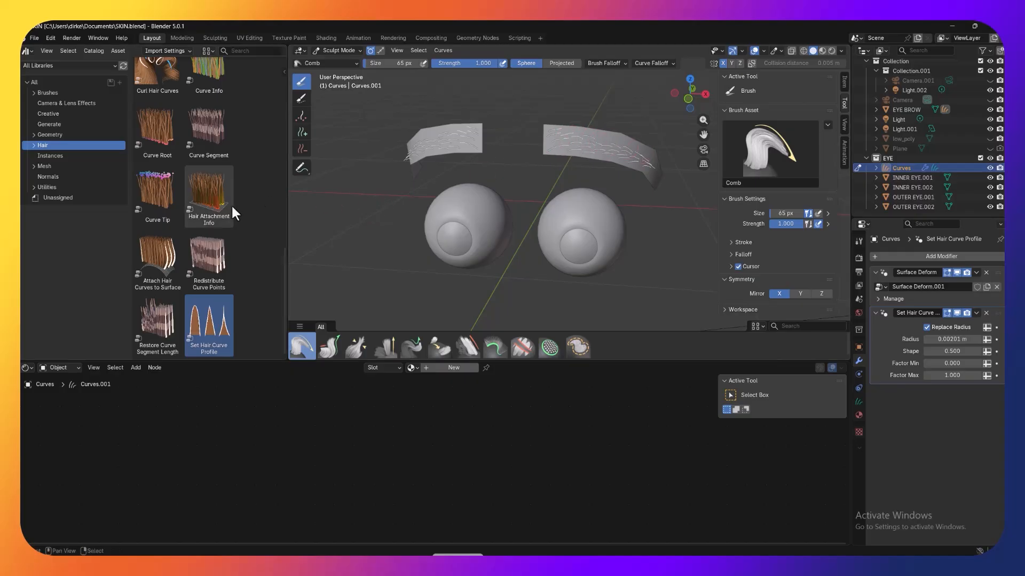
{"action": "scroll", "coordinate": [229, 204], "scroll_direction": "up", "scroll_amount": 3}
{"action": "scroll", "coordinate": [191, 166], "scroll_direction": "up", "scroll_amount": 4}
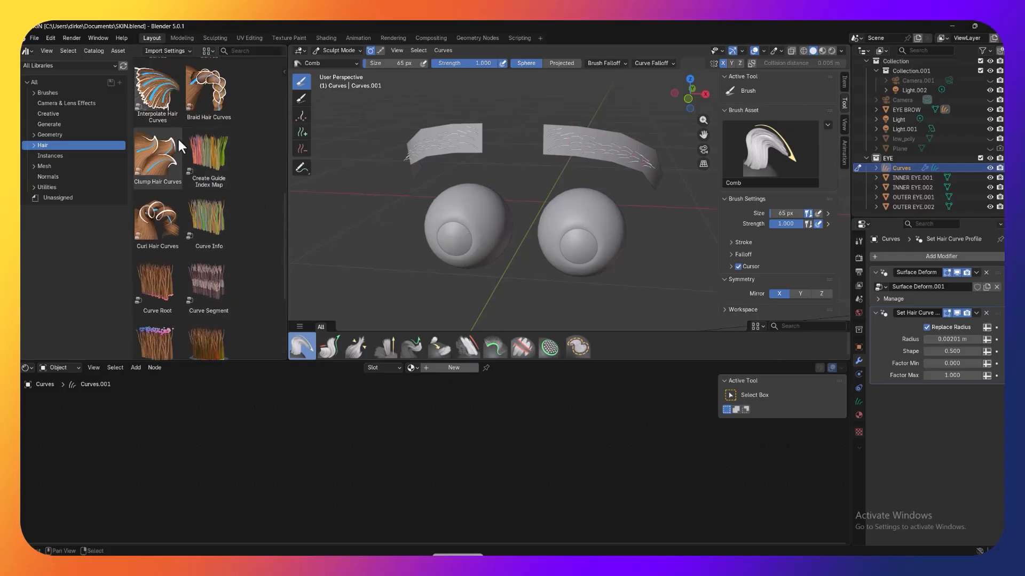
{"action": "left_click_drag", "start_coordinate": [160, 97], "coordinate": [584, 143]}
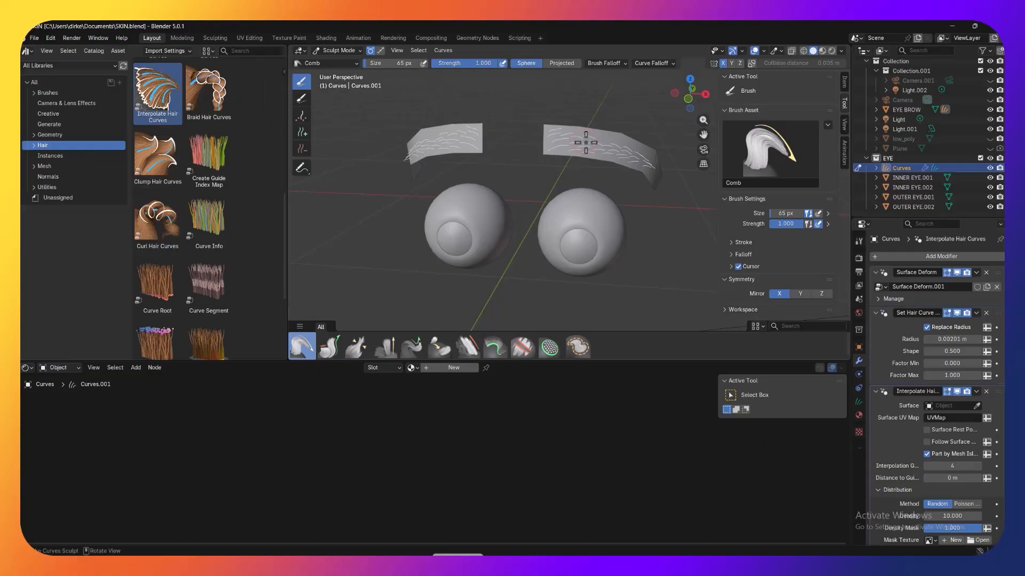
Step: Collapse the Set Hair Curve Profile modifier and pick the EYE BROW mesh as the surface for Interpolate Hair Curves
{"action": "mouse_move", "coordinate": [632, 208]}
{"action": "middle_mouse_down"}
{"action": "mouse_move", "coordinate": [542, 197]}
{"action": "mouse_move", "coordinate": [609, 195]}
{"action": "mouse_move", "coordinate": [627, 219]}
{"action": "middle_mouse_up"}
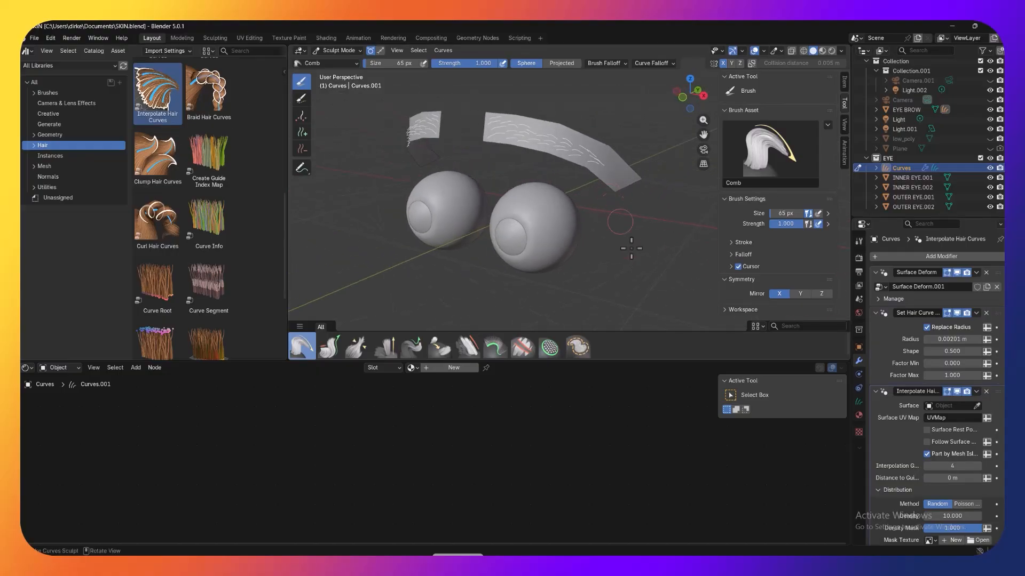
{"action": "scroll", "coordinate": [891, 359], "scroll_direction": "down", "scroll_amount": 2}
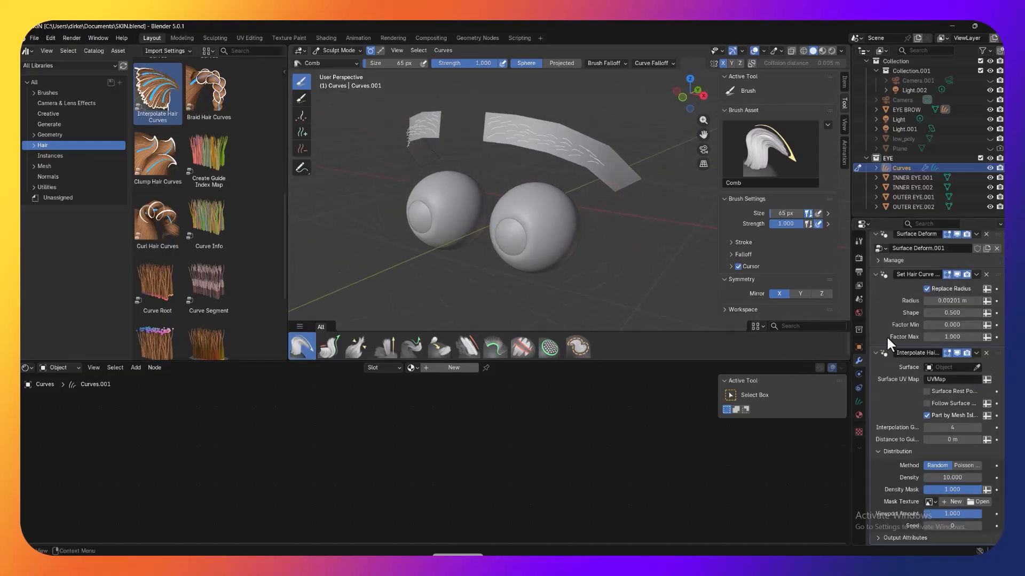
{"action": "left_click", "coordinate": [876, 275]}
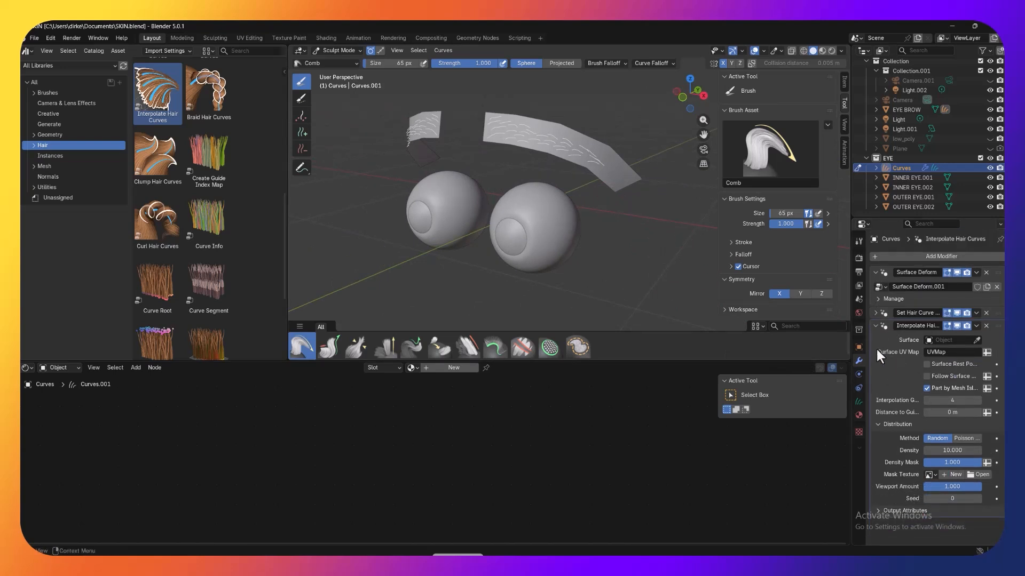
{"action": "scroll", "coordinate": [612, 150], "scroll_direction": "up", "scroll_amount": 2}
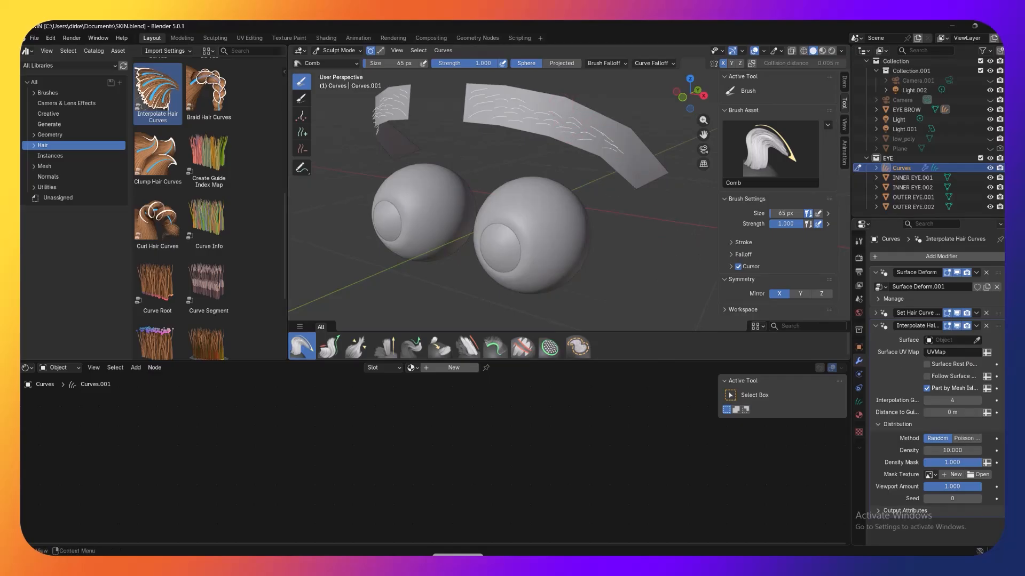
{"action": "left_click", "coordinate": [977, 341]}
{"action": "left_click", "coordinate": [588, 111]}
Step: Set the Interpolate Hair Curves distribution density to 100000 to fill the brow strips with hair
{"action": "left_click", "coordinate": [932, 451]}
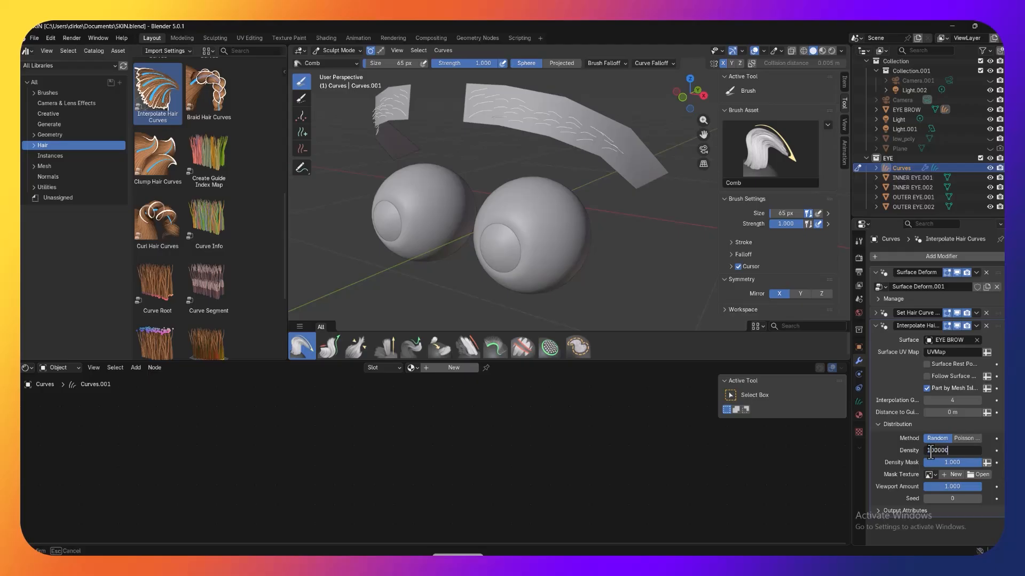
{"action": "type", "text": "100000"}
{"action": "key", "text": "Return"}
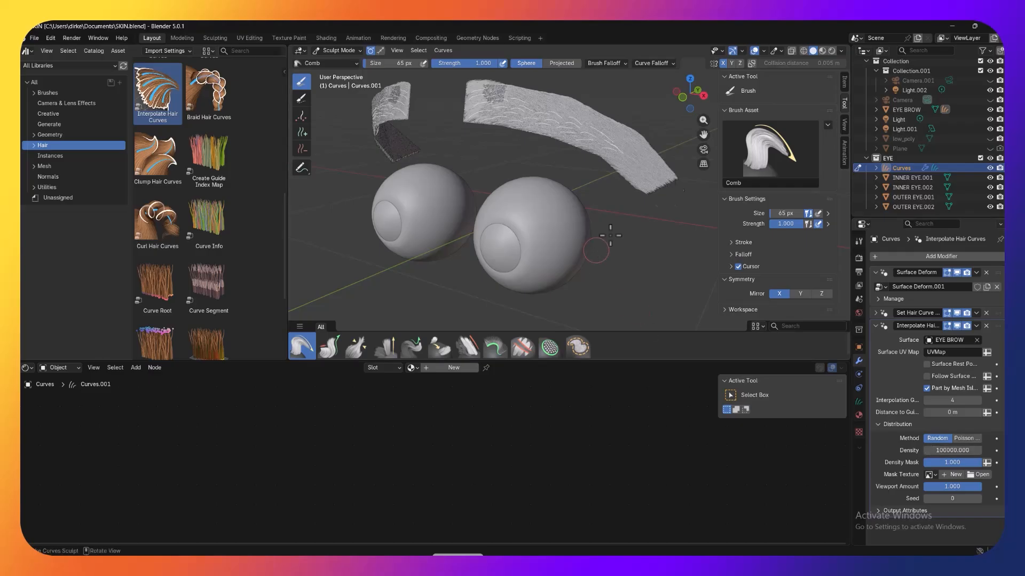
{"action": "middle_click_drag", "start_coordinate": [670, 170], "coordinate": [651, 224]}
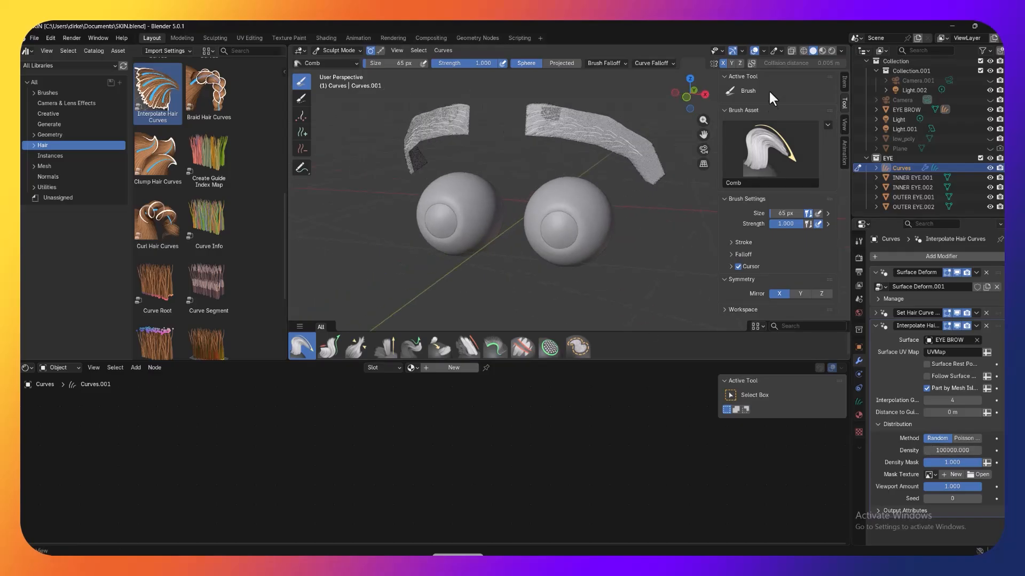
Step: Show the viewport in material preview and give the brow curves a new material with a Principled Hair BSDF surface
{"action": "left_click", "coordinate": [822, 52]}
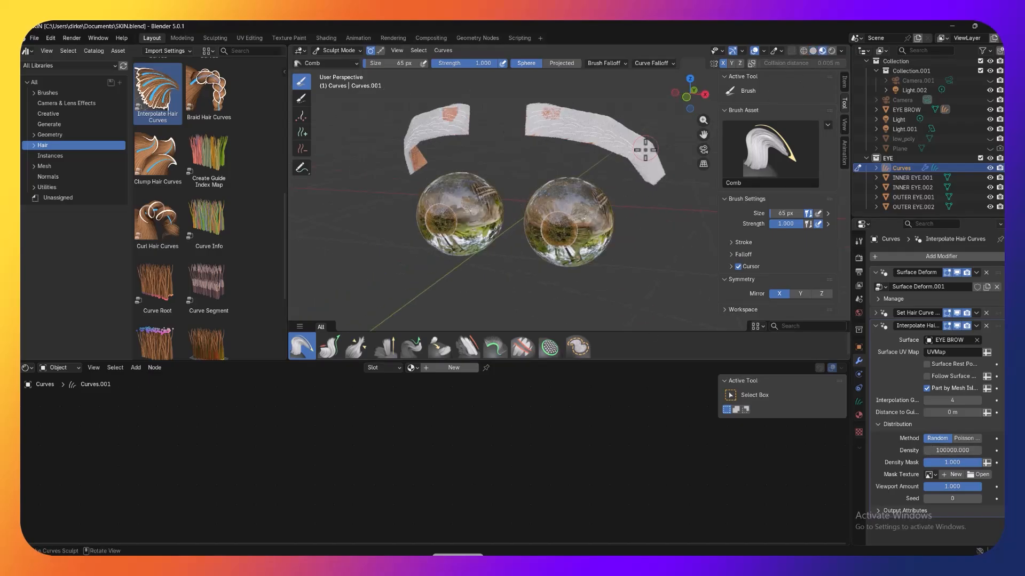
{"action": "middle_click_drag", "start_coordinate": [658, 138], "coordinate": [659, 133]}
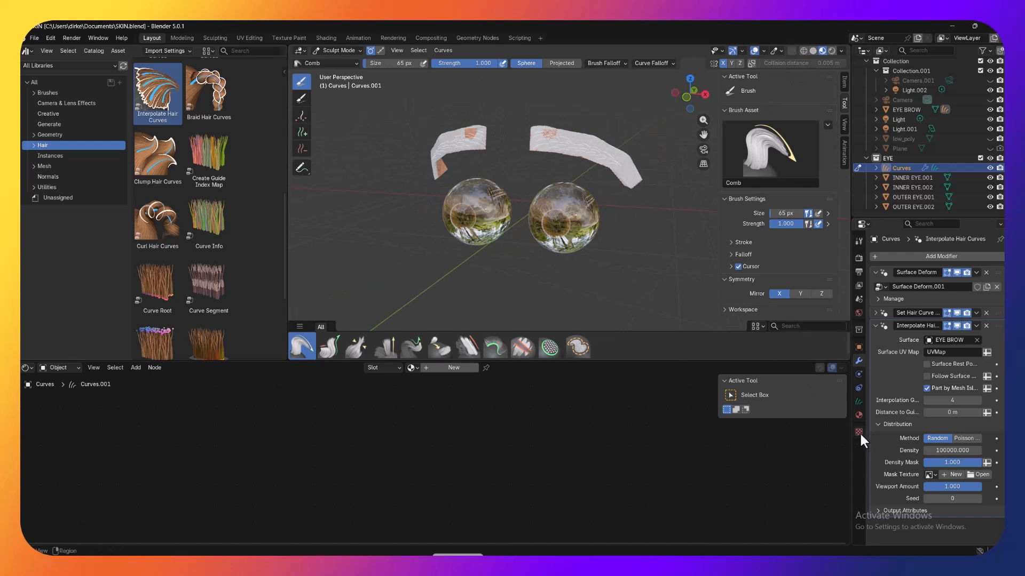
{"action": "left_click", "coordinate": [859, 416]}
{"action": "left_click", "coordinate": [960, 298]}
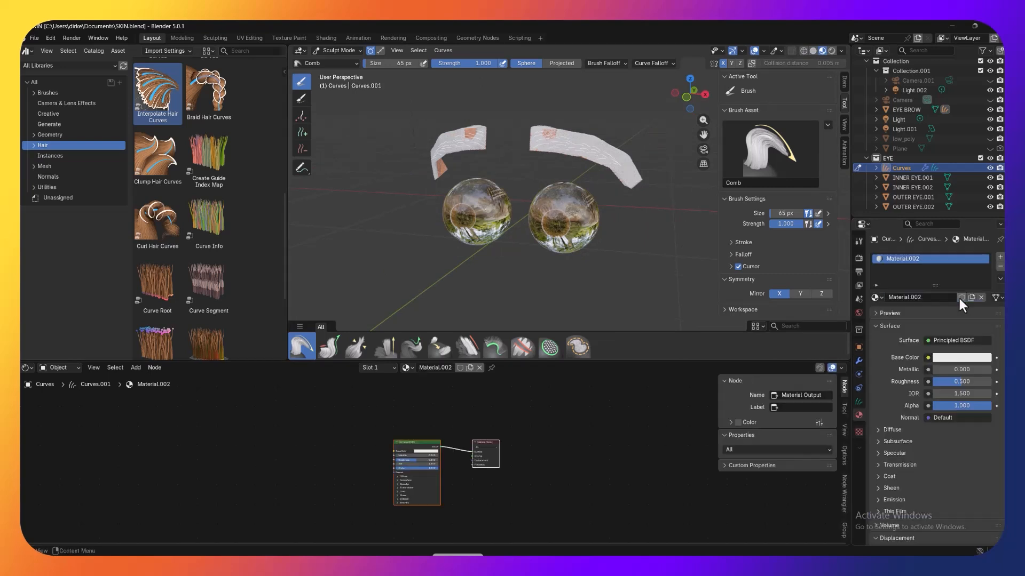
{"action": "left_click", "coordinate": [956, 339]}
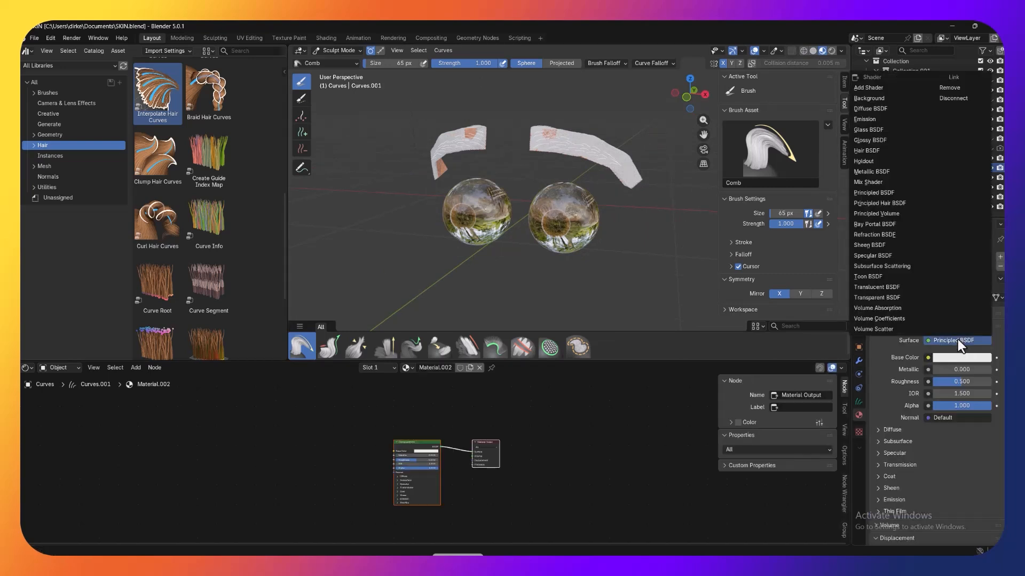
{"action": "left_click", "coordinate": [899, 203]}
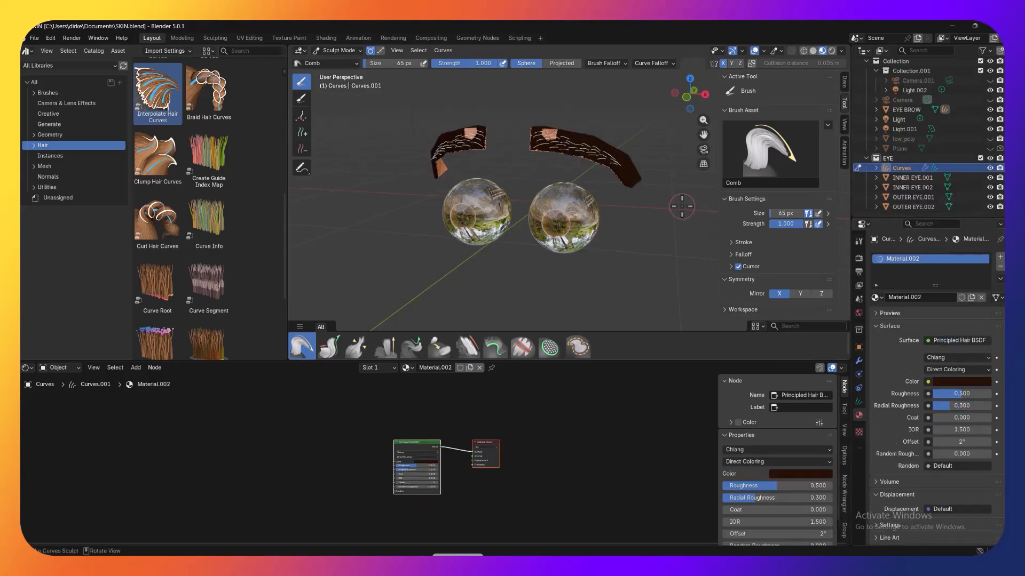
Step: Unhide the low_poly head and examine the dense brow hairs against the face from several angles and distances
{"action": "mouse_move", "coordinate": [653, 160]}
{"action": "middle_mouse_down"}
{"action": "mouse_move", "coordinate": [565, 189]}
{"action": "mouse_move", "coordinate": [616, 177]}
{"action": "middle_mouse_up"}
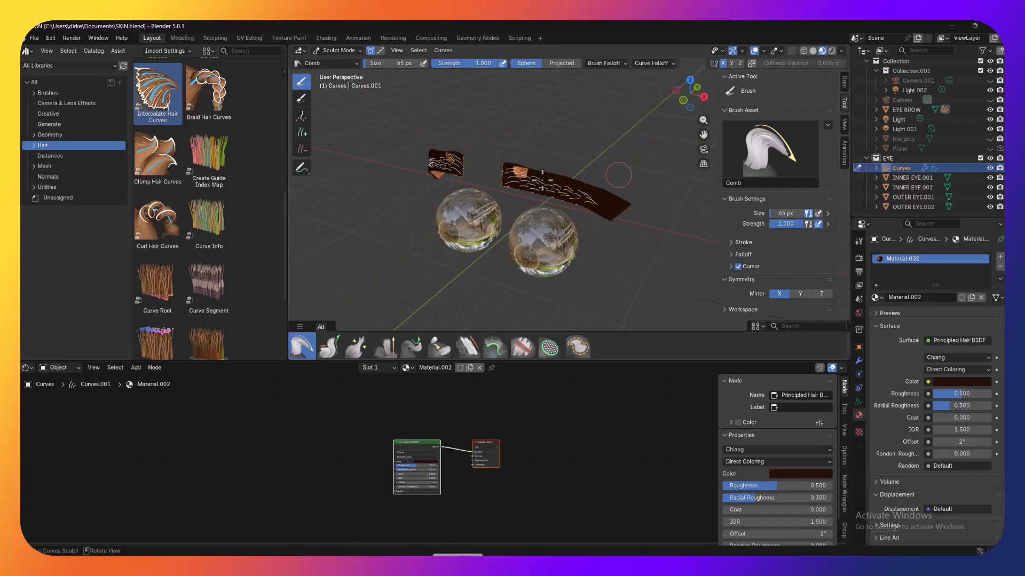
{"action": "middle_click_drag", "start_coordinate": [569, 133], "coordinate": [528, 155]}
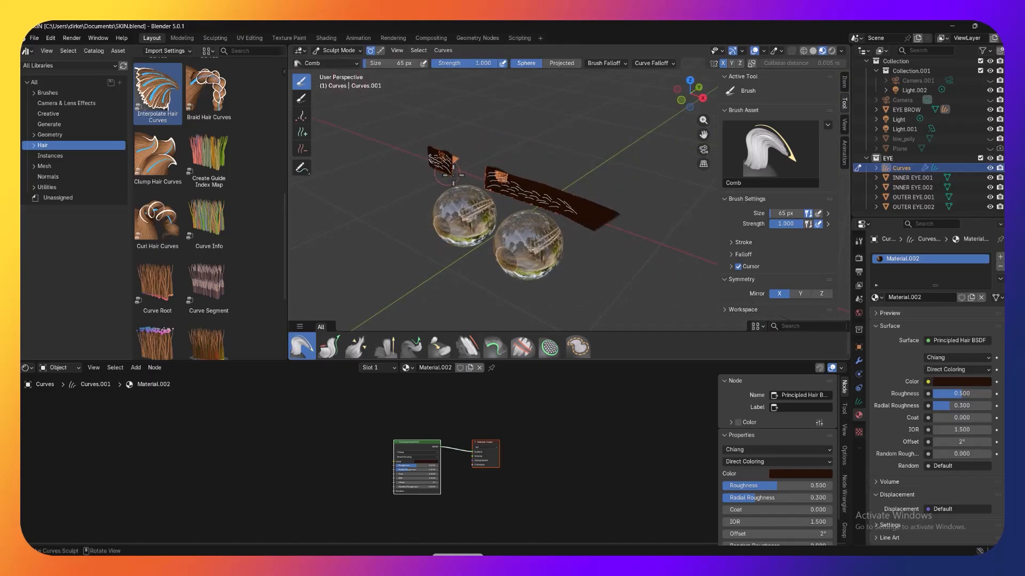
{"action": "middle_click_drag", "start_coordinate": [533, 147], "coordinate": [522, 151]}
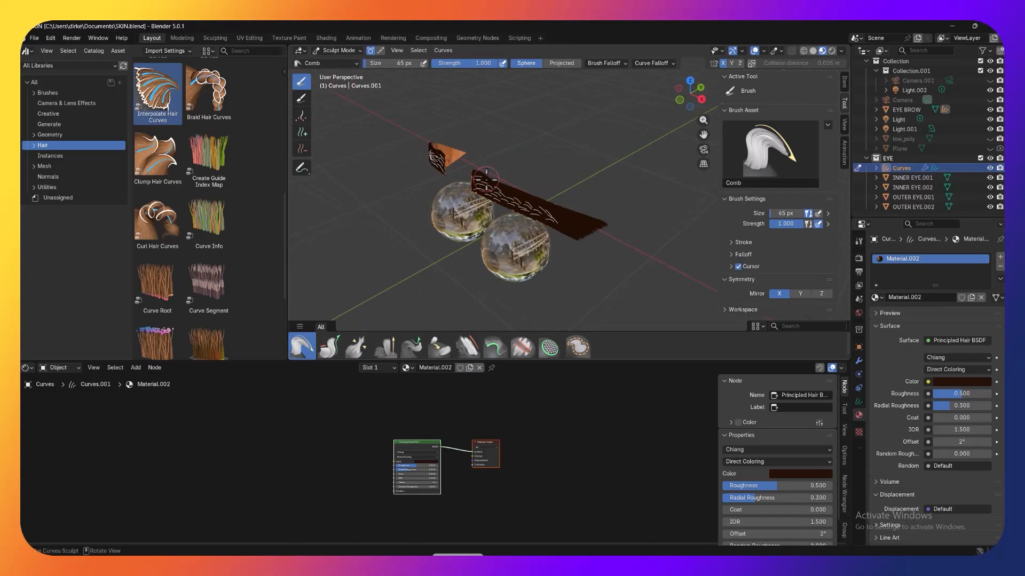
{"action": "middle_click_drag", "start_coordinate": [531, 187], "coordinate": [662, 171]}
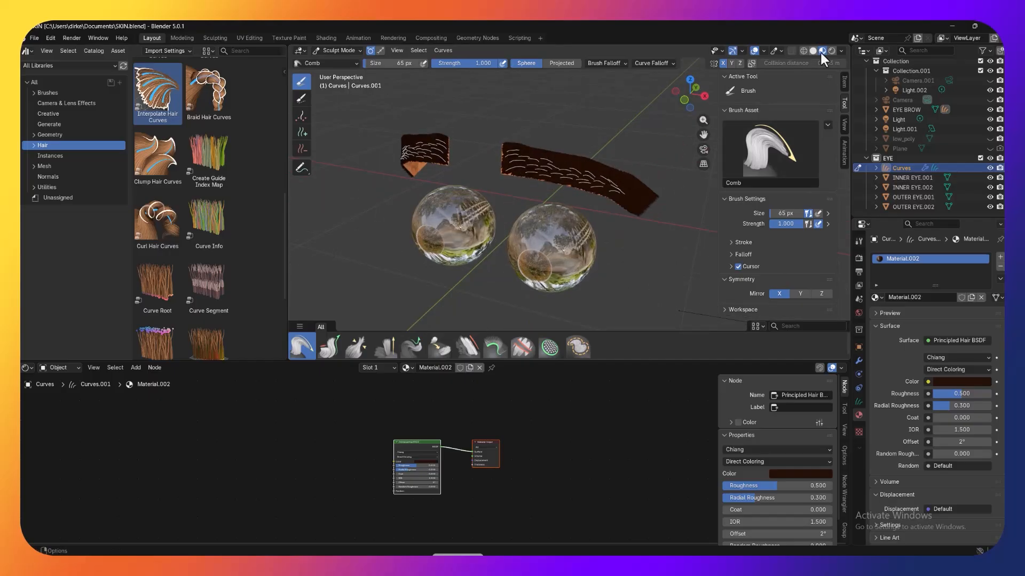
{"action": "left_click", "coordinate": [990, 138]}
{"action": "middle_click_drag", "start_coordinate": [671, 129], "coordinate": [675, 112]}
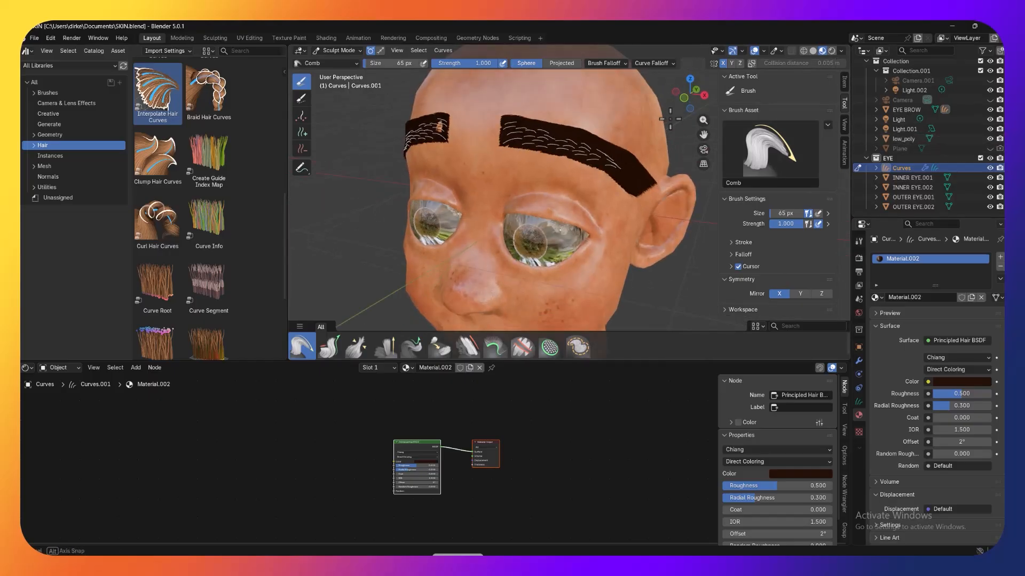
{"action": "scroll", "coordinate": [643, 204], "scroll_direction": "down", "scroll_amount": 3}
{"action": "middle_click_drag", "start_coordinate": [632, 235], "coordinate": [639, 231]}
{"action": "scroll", "coordinate": [638, 231], "scroll_direction": "up", "scroll_amount": 3}
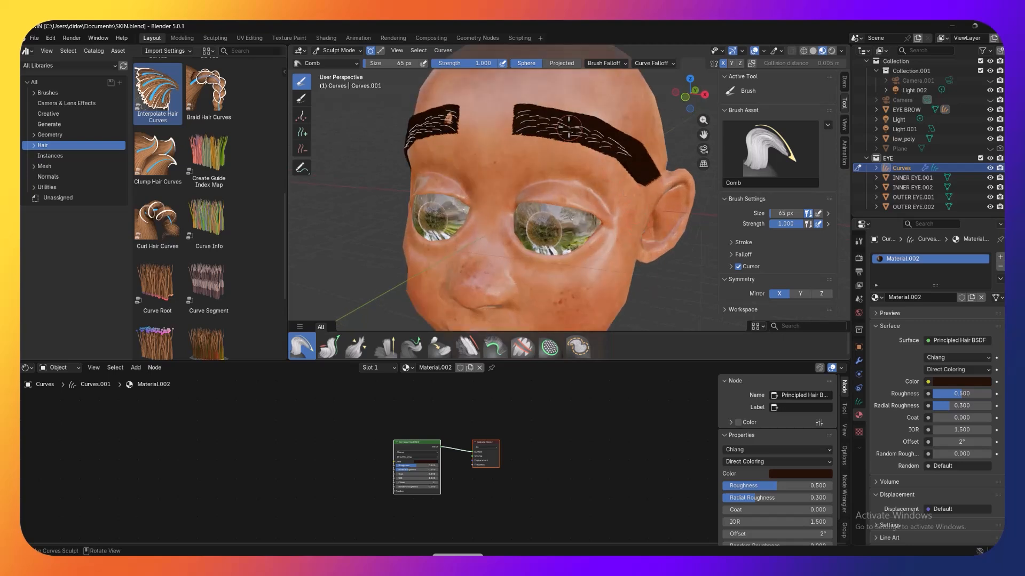
{"action": "scroll", "coordinate": [562, 118], "scroll_direction": "up", "scroll_amount": 2}
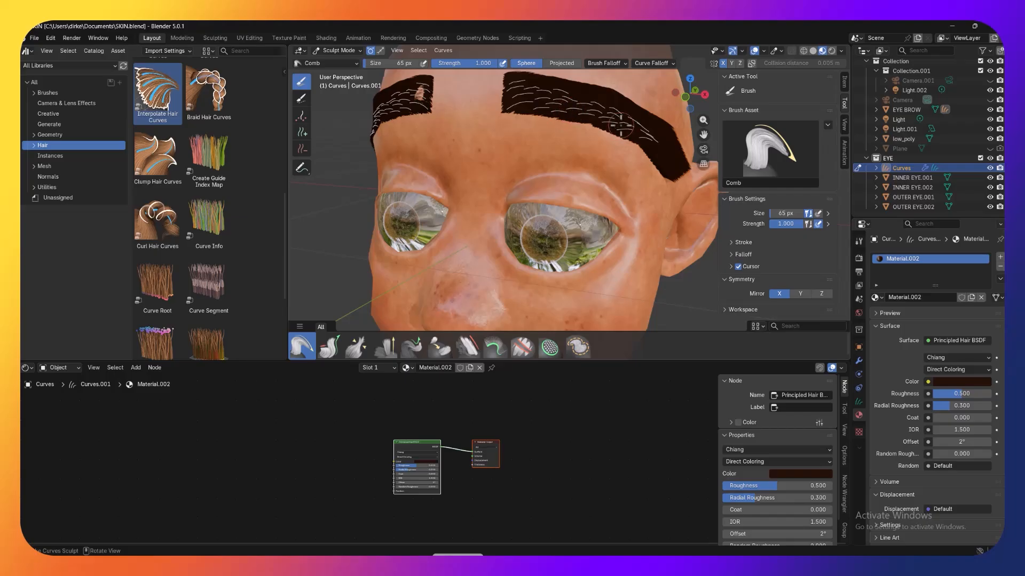
{"action": "scroll", "coordinate": [619, 128], "scroll_direction": "down", "scroll_amount": 5}
{"action": "middle_click_drag", "start_coordinate": [613, 140], "coordinate": [558, 159]}
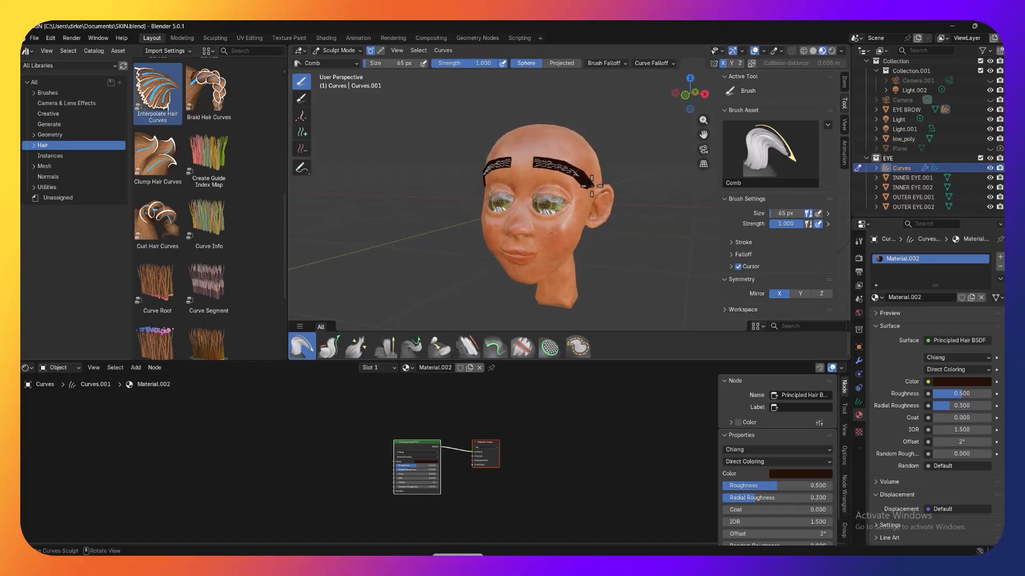
{"action": "scroll", "coordinate": [593, 184], "scroll_direction": "up", "scroll_amount": 2}
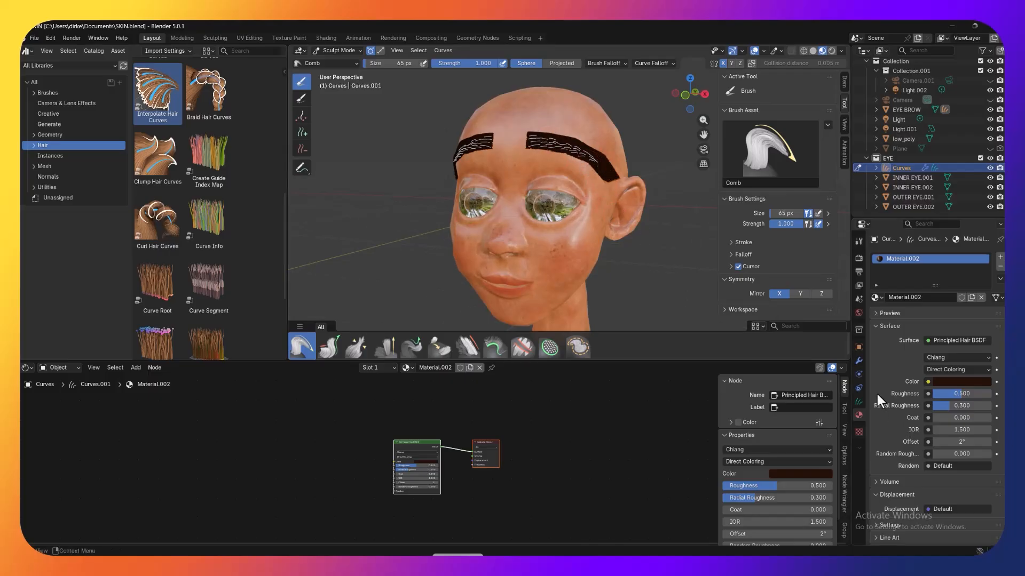
Step: Create a new blank 1024 by 1024 px image as the mask texture of the Interpolate Hair Curves modifier
{"action": "left_click", "coordinate": [858, 360]}
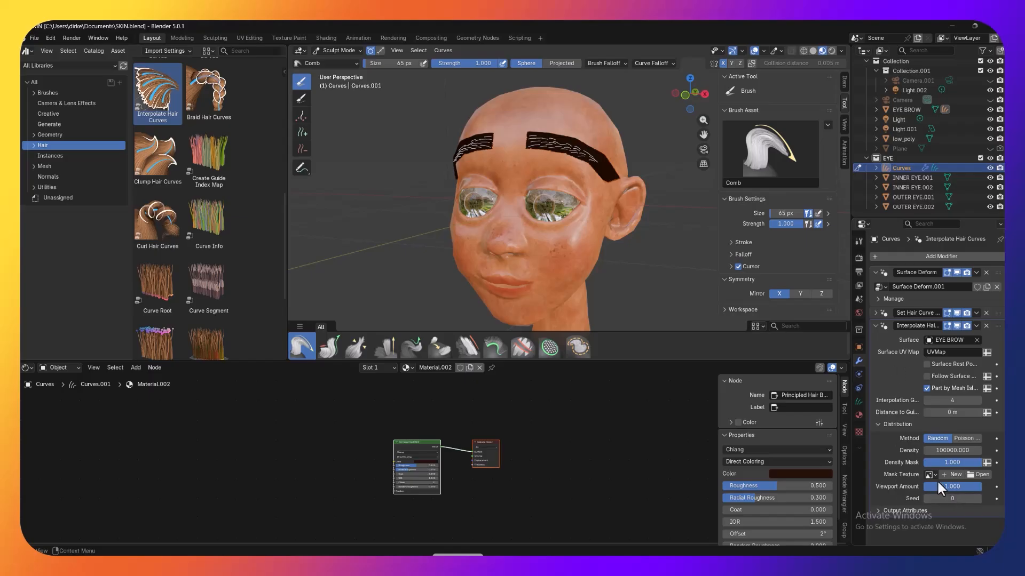
{"action": "left_click", "coordinate": [950, 475]}
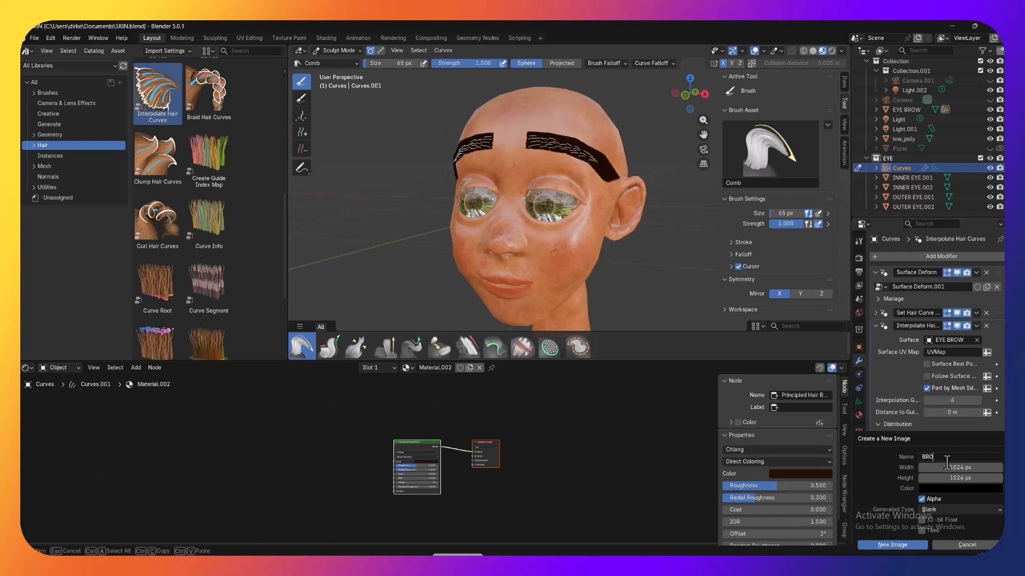
{"action": "left_click", "coordinate": [905, 544]}
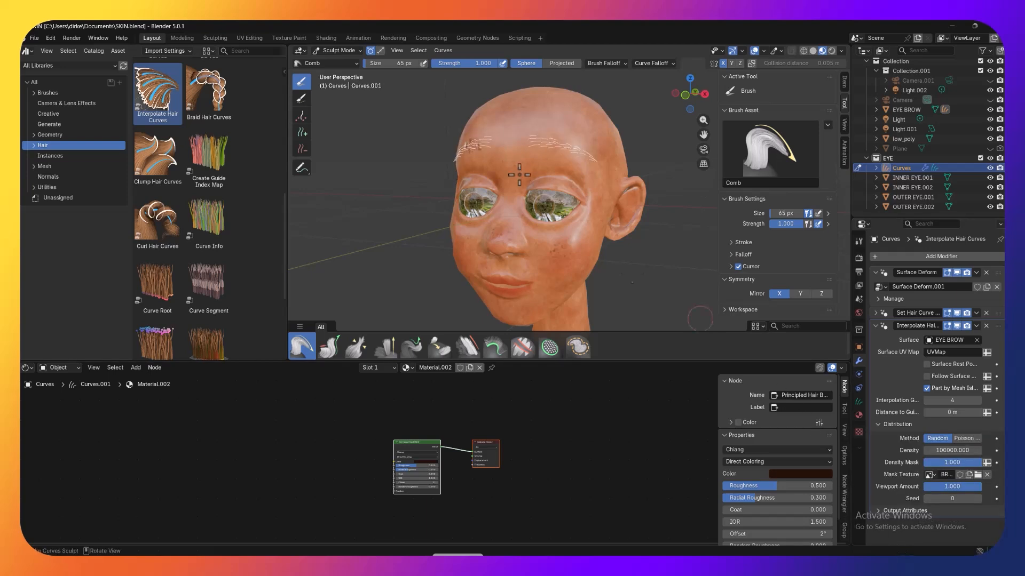
{"action": "middle_click_drag", "start_coordinate": [599, 176], "coordinate": [613, 177]}
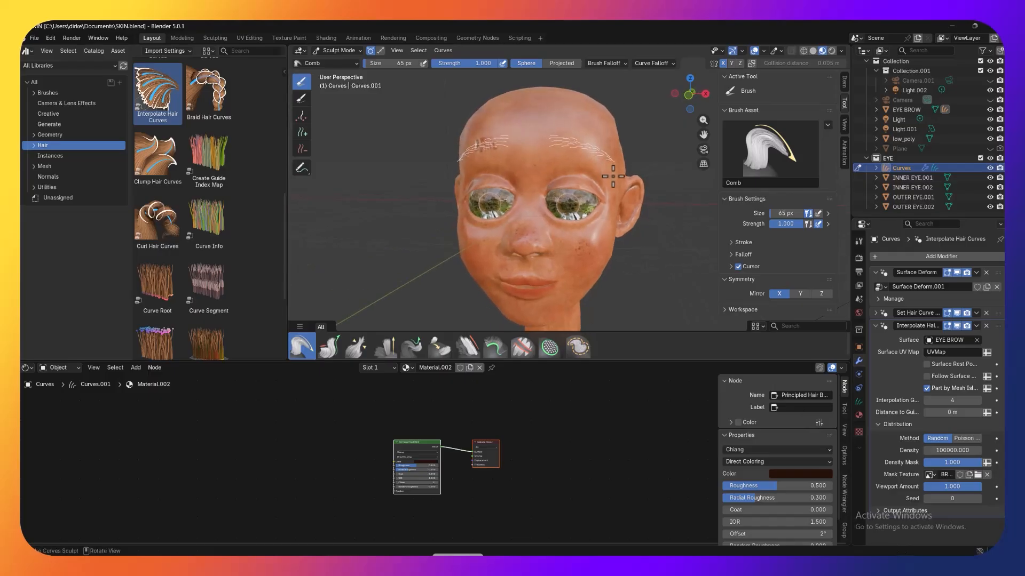
Step: In Object Mode, hide the low_poly head and select the EYE BROW mesh
{"action": "left_click", "coordinate": [335, 51]}
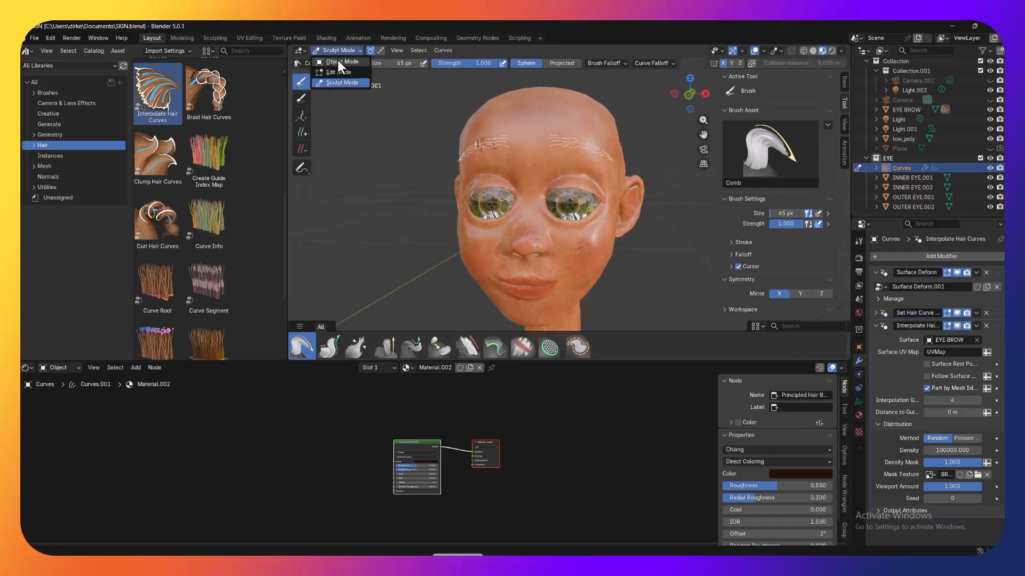
{"action": "left_click", "coordinate": [337, 62]}
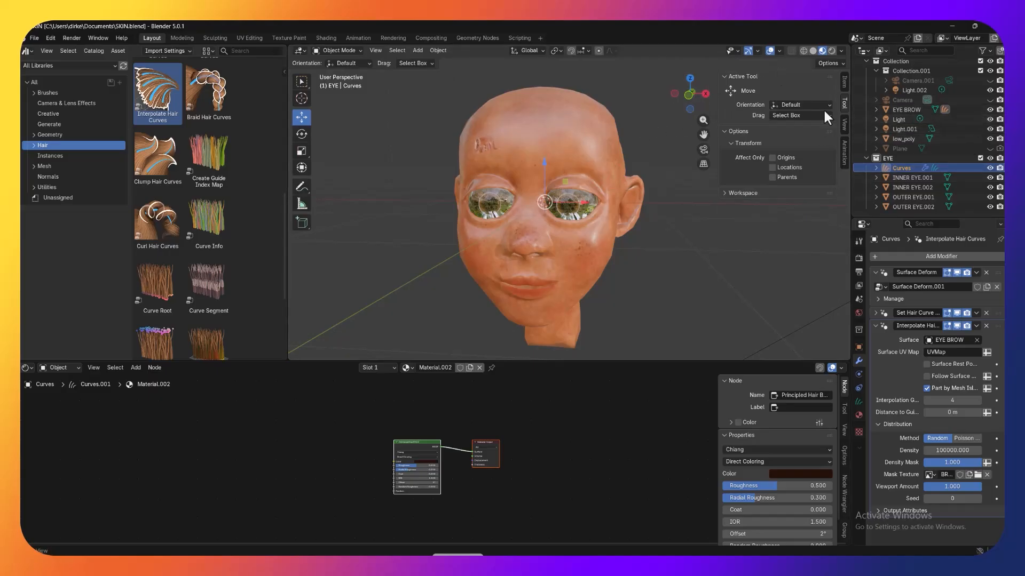
{"action": "left_click", "coordinate": [990, 139]}
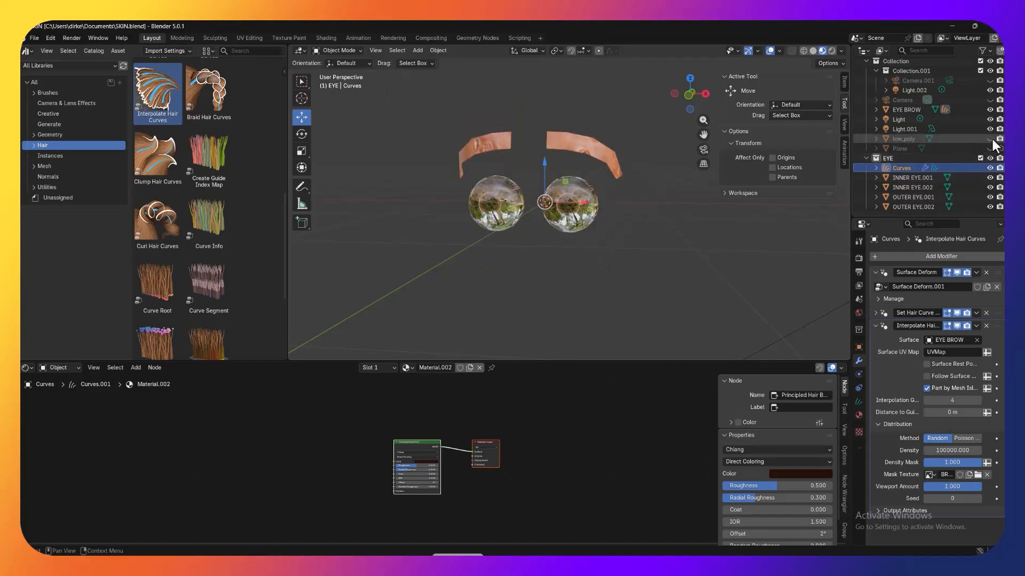
{"action": "left_click", "coordinate": [588, 154]}
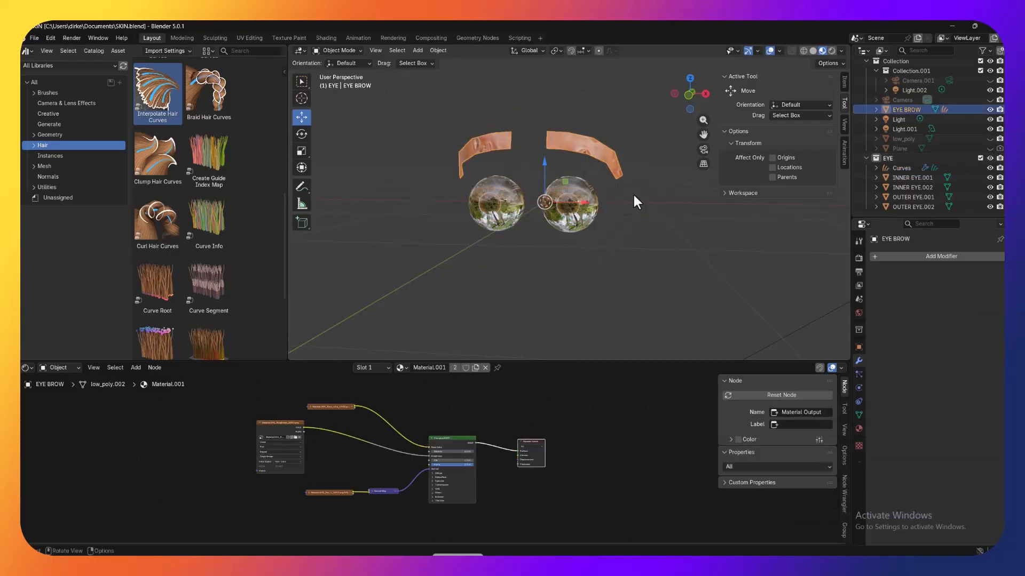
{"action": "scroll", "coordinate": [635, 201], "scroll_direction": "up", "scroll_amount": 2}
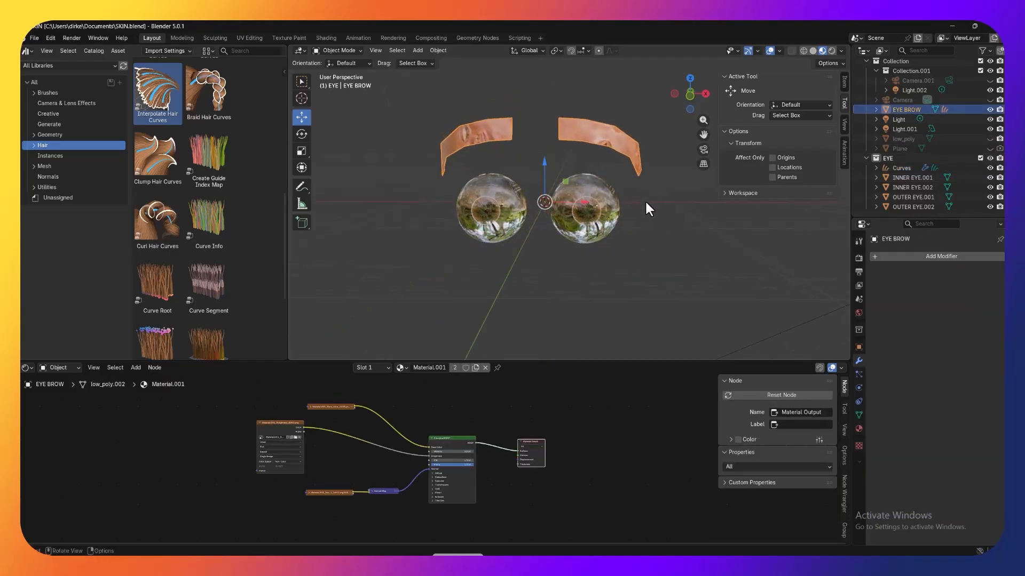
Step: In Texture Paint mode with solid shading, paint a mirrored white mask band along the EYE BROW strips using a 57 px Paint Hard brush
{"action": "left_click", "coordinate": [342, 51]}
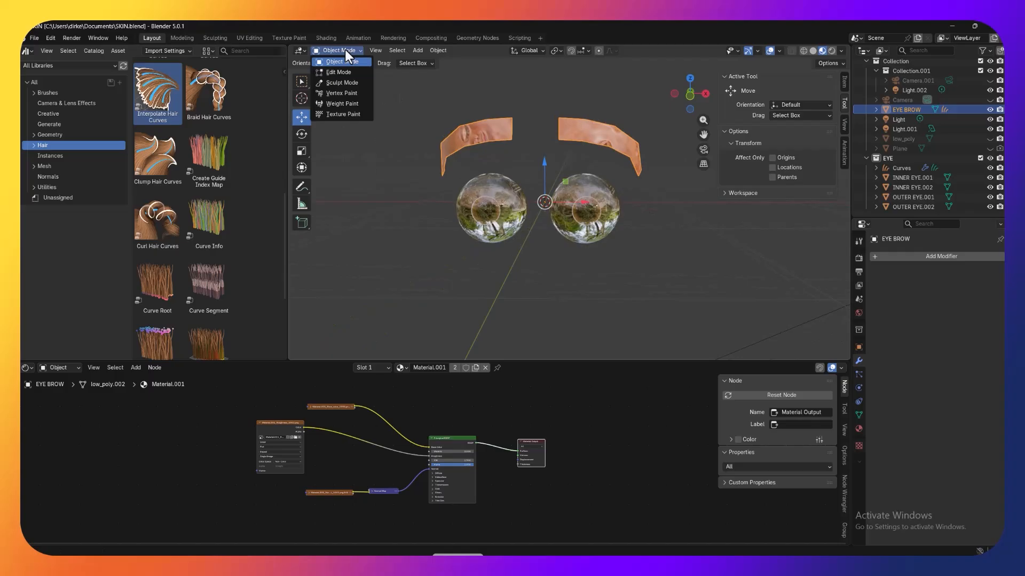
{"action": "left_click", "coordinate": [344, 114]}
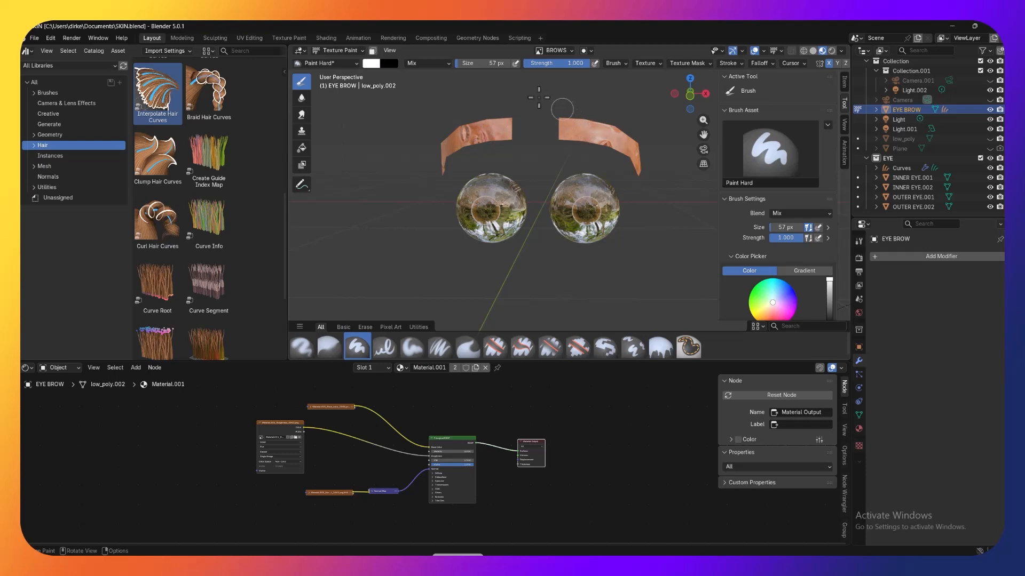
{"action": "scroll", "coordinate": [531, 96], "scroll_direction": "up", "scroll_amount": 1}
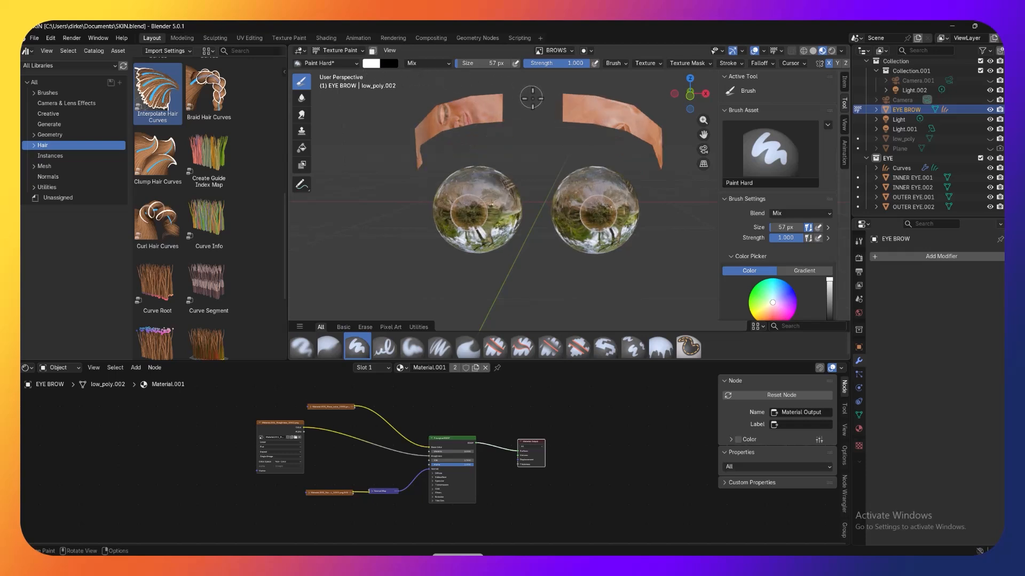
{"action": "left_click", "coordinate": [815, 52]}
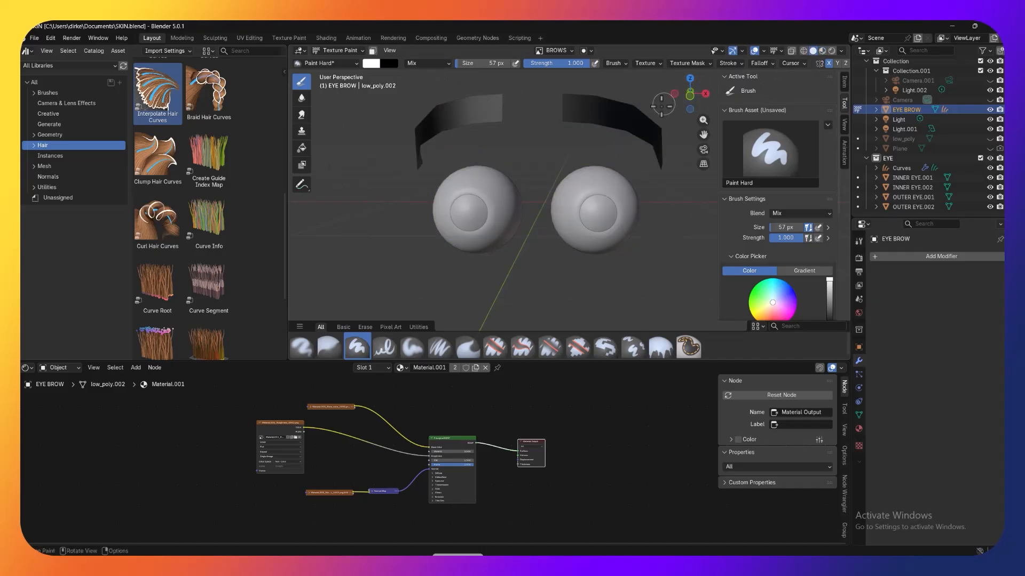
{"action": "middle_click_drag", "start_coordinate": [657, 106], "coordinate": [639, 114]}
{"action": "scroll", "coordinate": [639, 114], "scroll_direction": "up", "scroll_amount": 3}
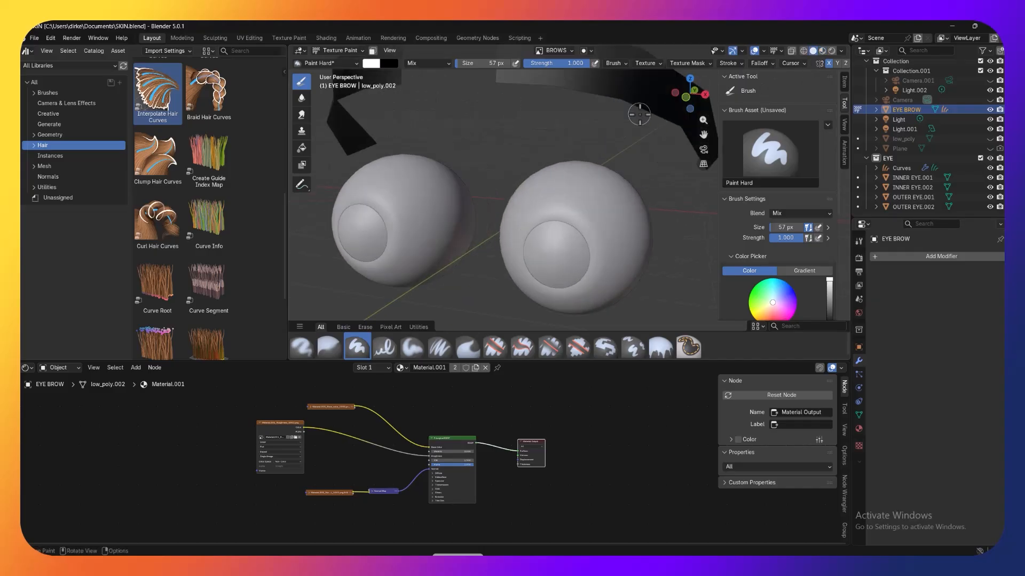
{"action": "scroll", "coordinate": [640, 114], "scroll_direction": "down", "scroll_amount": 3}
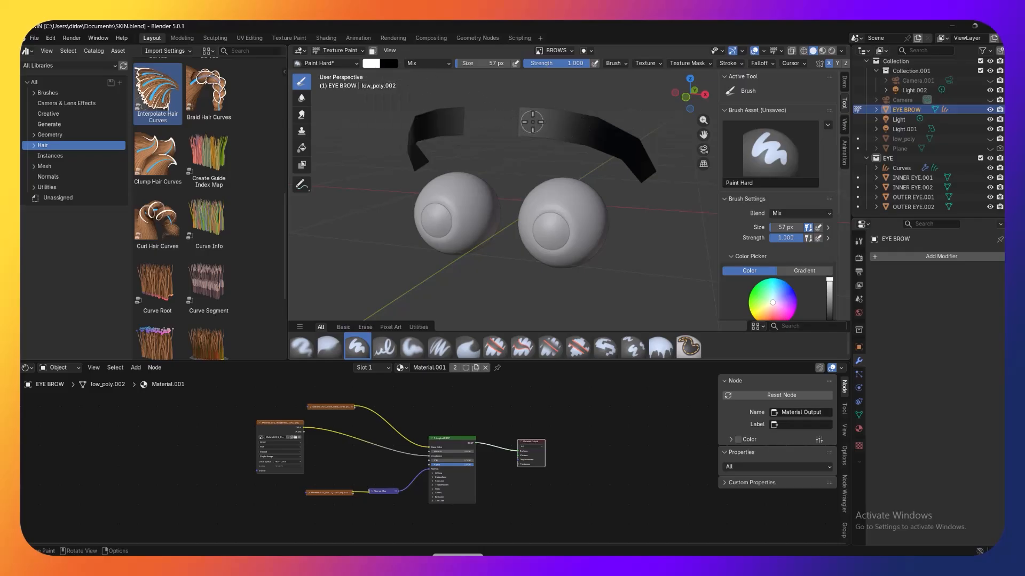
{"action": "mouse_move", "coordinate": [532, 121]}
{"action": "left_mouse_down"}
{"action": "mouse_move", "coordinate": [574, 123]}
{"action": "mouse_move", "coordinate": [626, 147]}
{"action": "left_mouse_up"}
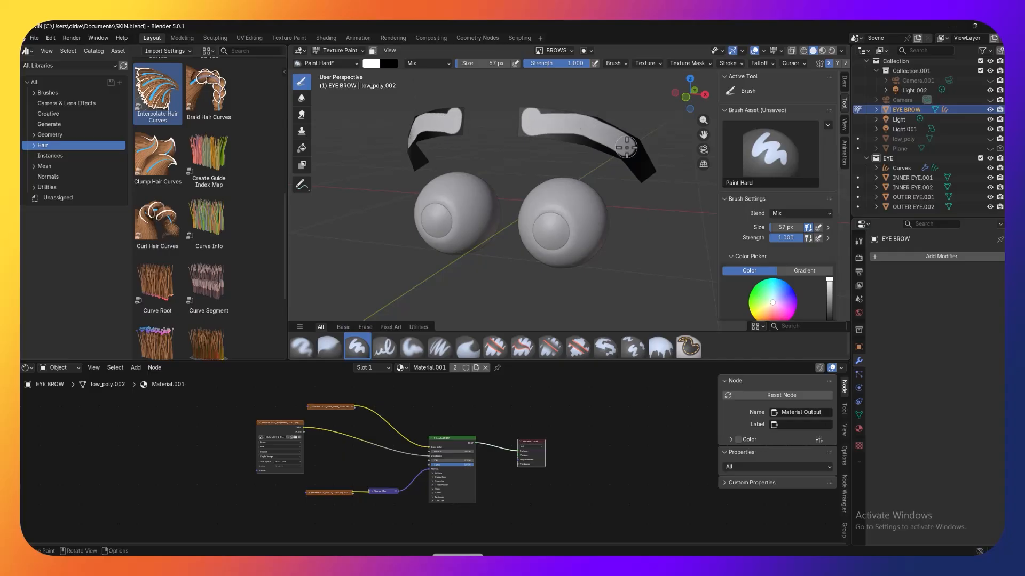
{"action": "left_click_drag", "start_coordinate": [626, 147], "coordinate": [631, 151]}
Step: Reduce the brush to 18 px and fill out the inner end and upper edge of the white brow mask
{"action": "key", "text": "bracketleft"}
{"action": "key", "text": "bracketleft"}
{"action": "key", "text": "bracketleft"}
{"action": "key", "text": "bracketleft"}
{"action": "key", "text": "bracketleft"}
{"action": "key", "text": "bracketleft"}
{"action": "key", "text": "bracketleft"}
{"action": "key", "text": "bracketleft"}
{"action": "key", "text": "bracketleft"}
{"action": "key", "text": "bracketleft"}
{"action": "key", "text": "bracketleft"}
{"action": "key", "text": "bracketright"}
{"action": "key", "text": "bracketright"}
{"action": "key", "text": "bracketright"}
{"action": "key", "text": "bracketright"}
{"action": "left_click_drag", "start_coordinate": [534, 113], "coordinate": [574, 120]}
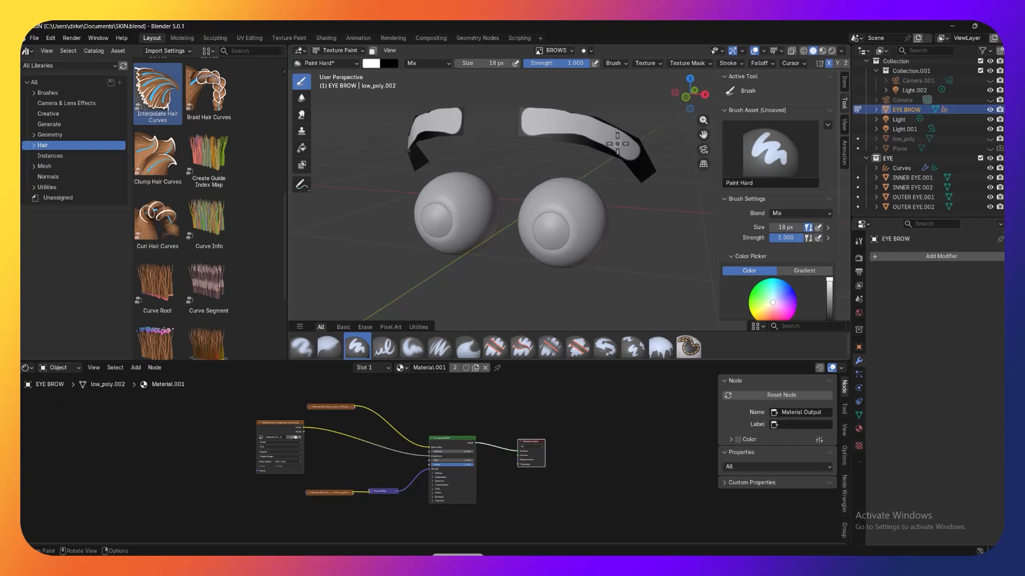
Step: Trim the upper edge of the brow mask with black at 28 px so the white band tapers toward the outer tail
{"action": "key", "text": "x"}
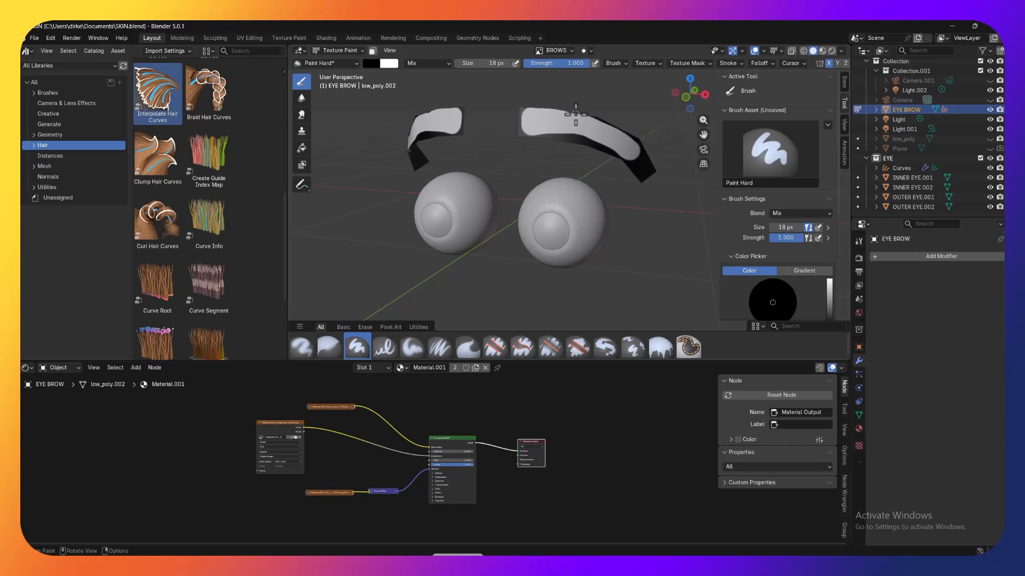
{"action": "key", "text": "bracketright"}
{"action": "key", "text": "bracketright"}
{"action": "key", "text": "bracketright"}
{"action": "key", "text": "bracketright"}
{"action": "key", "text": "bracketright"}
{"action": "mouse_move", "coordinate": [588, 110]}
{"action": "left_mouse_down"}
{"action": "mouse_move", "coordinate": [643, 130]}
{"action": "mouse_move", "coordinate": [599, 114]}
{"action": "mouse_move", "coordinate": [664, 166]}
{"action": "mouse_move", "coordinate": [600, 148]}
{"action": "left_mouse_up"}
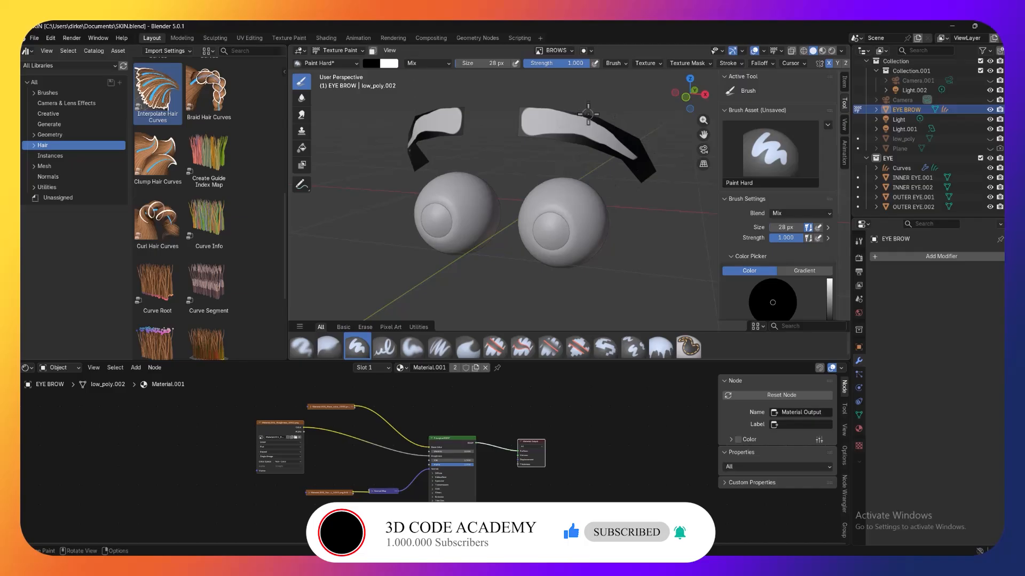
Step: Soften the edges of the painted brow mask with the Blur brush, enlarging it to 50 px
{"action": "left_click", "coordinate": [302, 98]}
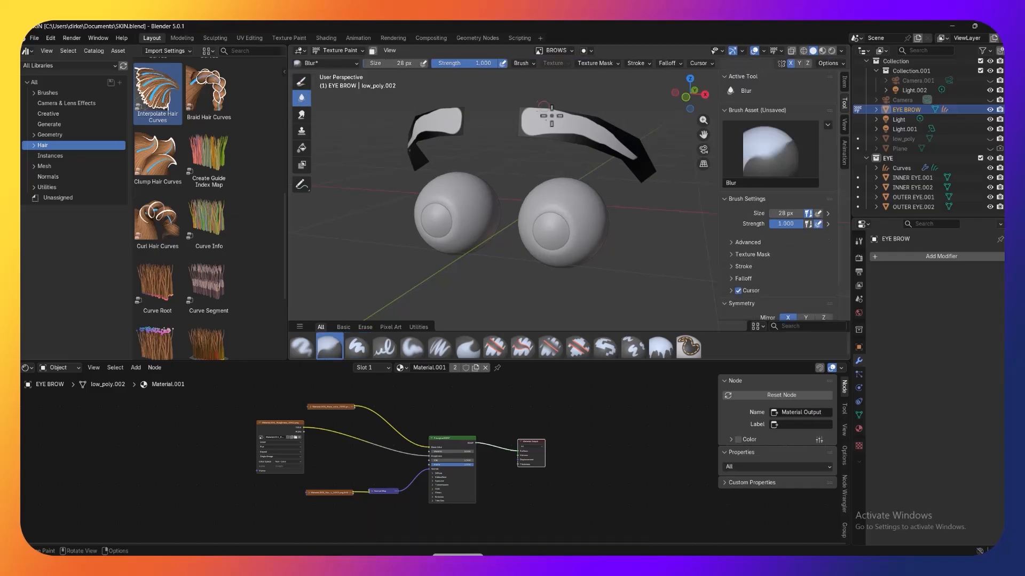
{"action": "mouse_move", "coordinate": [565, 138]}
{"action": "left_mouse_down"}
{"action": "mouse_move", "coordinate": [606, 140]}
{"action": "mouse_move", "coordinate": [623, 154]}
{"action": "mouse_move", "coordinate": [586, 134]}
{"action": "mouse_move", "coordinate": [640, 161]}
{"action": "mouse_move", "coordinate": [621, 132]}
{"action": "mouse_move", "coordinate": [584, 120]}
{"action": "mouse_move", "coordinate": [635, 153]}
{"action": "mouse_move", "coordinate": [560, 117]}
{"action": "mouse_move", "coordinate": [531, 114]}
{"action": "mouse_move", "coordinate": [521, 132]}
{"action": "mouse_move", "coordinate": [521, 121]}
{"action": "mouse_move", "coordinate": [525, 128]}
{"action": "mouse_move", "coordinate": [526, 113]}
{"action": "mouse_move", "coordinate": [537, 131]}
{"action": "mouse_move", "coordinate": [590, 137]}
{"action": "mouse_move", "coordinate": [633, 159]}
{"action": "left_mouse_up"}
{"action": "key", "text": "bracketright"}
{"action": "key", "text": "bracketright"}
{"action": "key", "text": "bracketright"}
{"action": "key", "text": "bracketright"}
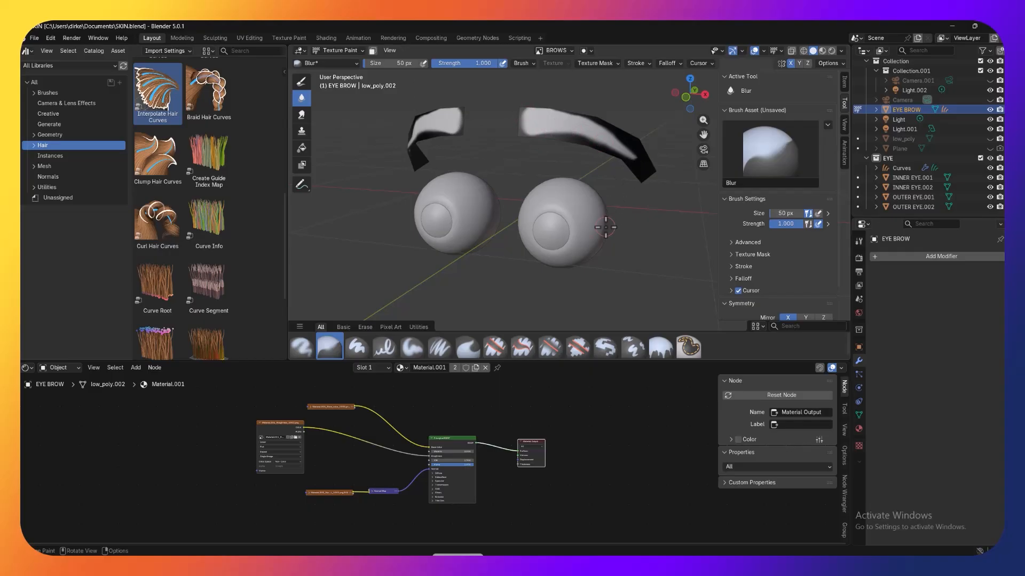
Step: Return to Object Mode and assign the BROWS image as the mask texture of the Curves object's Interpolate Hair Curves modifier
{"action": "left_click", "coordinate": [338, 50]}
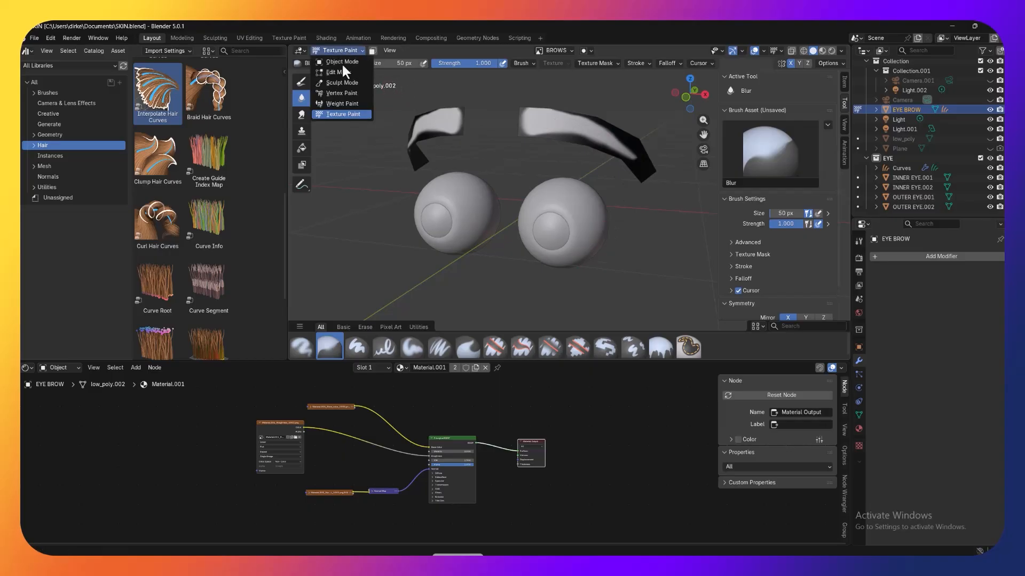
{"action": "left_click", "coordinate": [341, 63]}
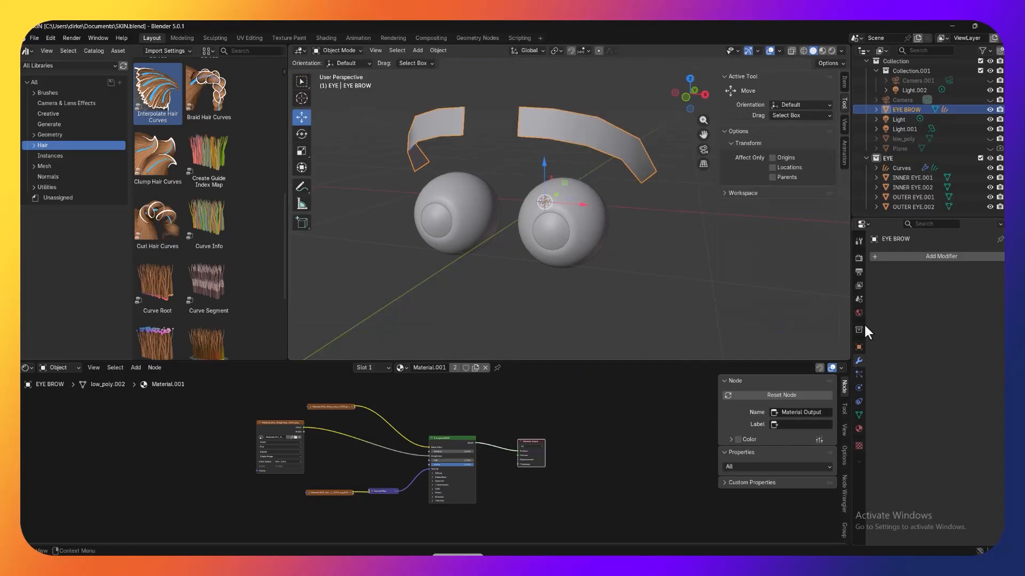
{"action": "left_click", "coordinate": [922, 158]}
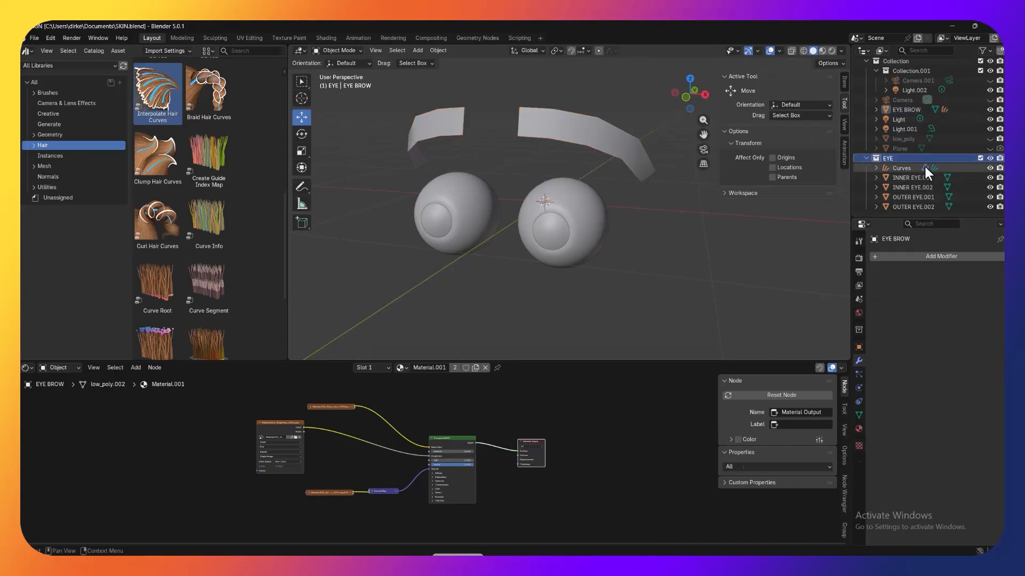
{"action": "left_click", "coordinate": [925, 168]}
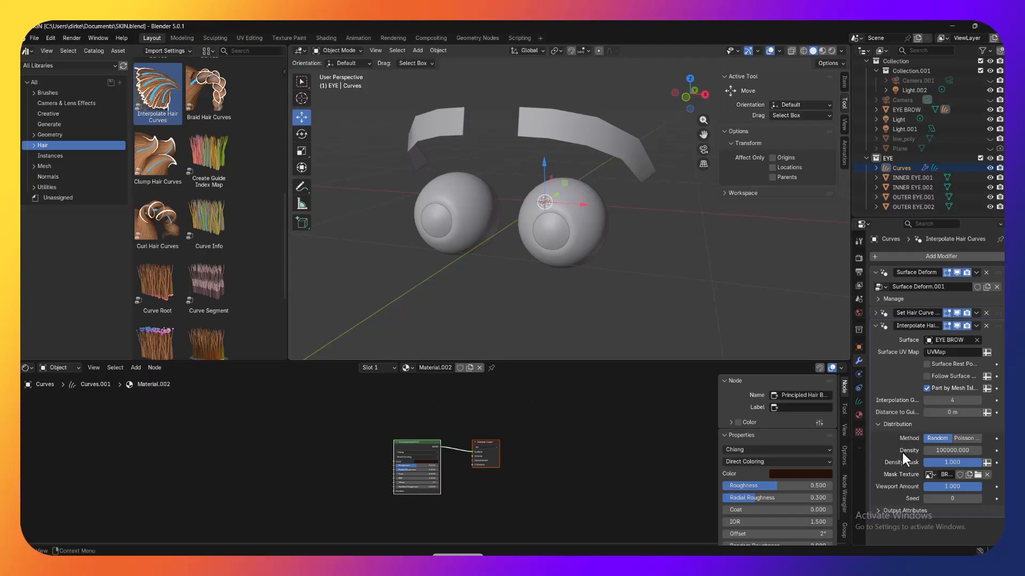
{"action": "left_click", "coordinate": [930, 474]}
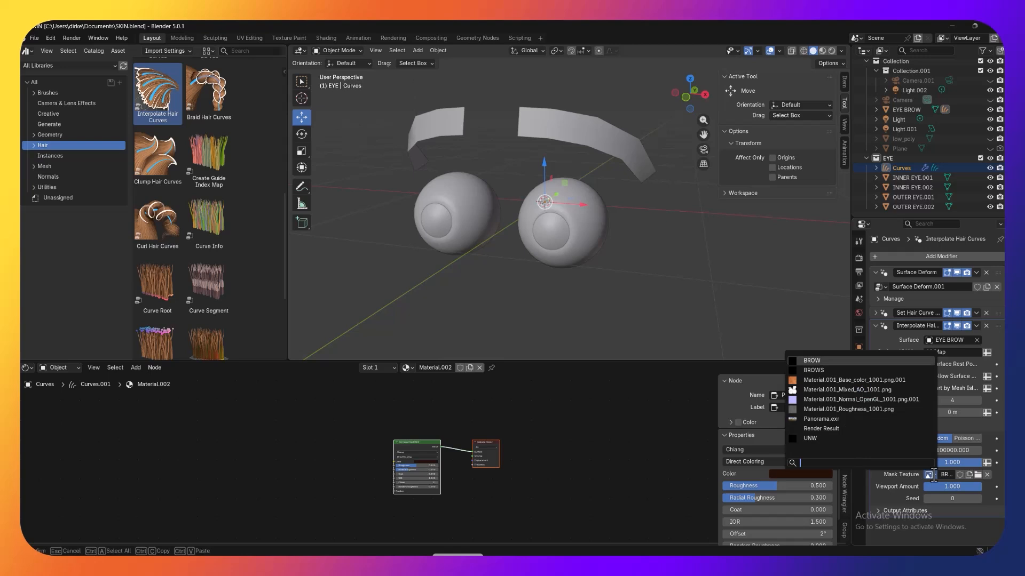
{"action": "left_click", "coordinate": [814, 371]}
{"action": "left_click", "coordinate": [716, 238]}
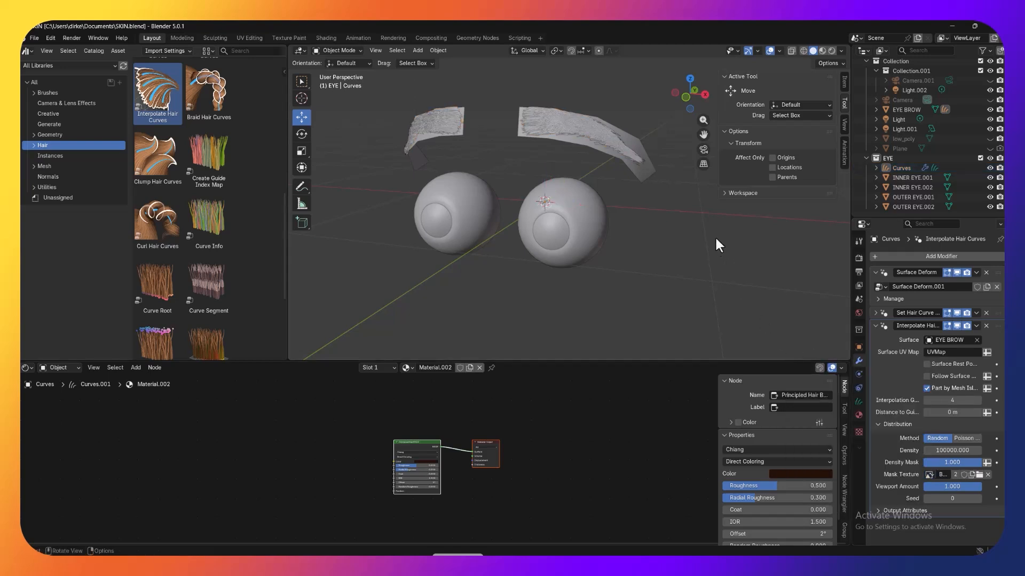
Step: Unhide the low_poly head, hide the EYE BROW mesh and show the masked brows in material preview
{"action": "mouse_move", "coordinate": [710, 246]}
{"action": "middle_mouse_down"}
{"action": "mouse_move", "coordinate": [738, 248]}
{"action": "mouse_move", "coordinate": [719, 247]}
{"action": "middle_mouse_up"}
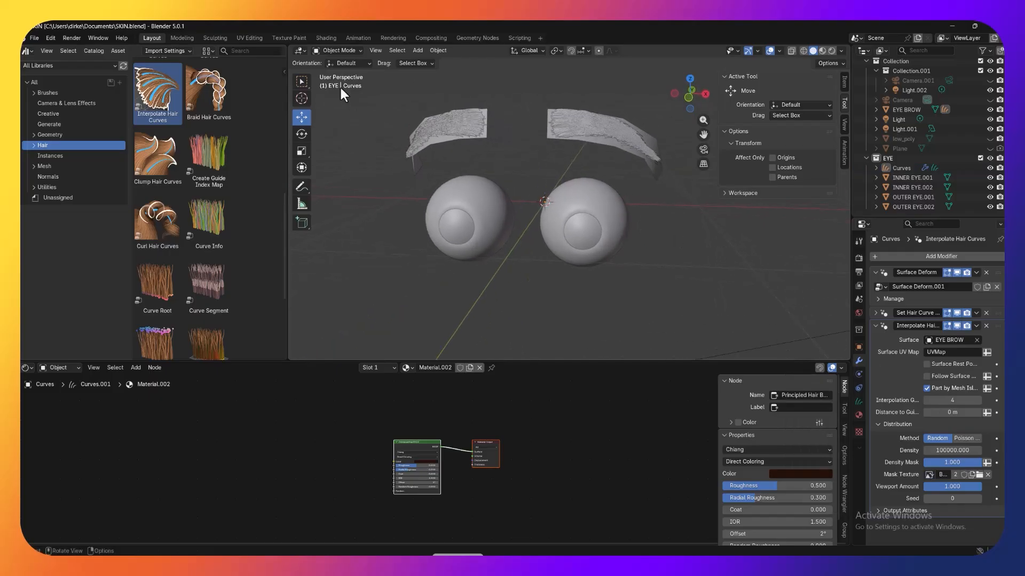
{"action": "left_click", "coordinate": [324, 50]}
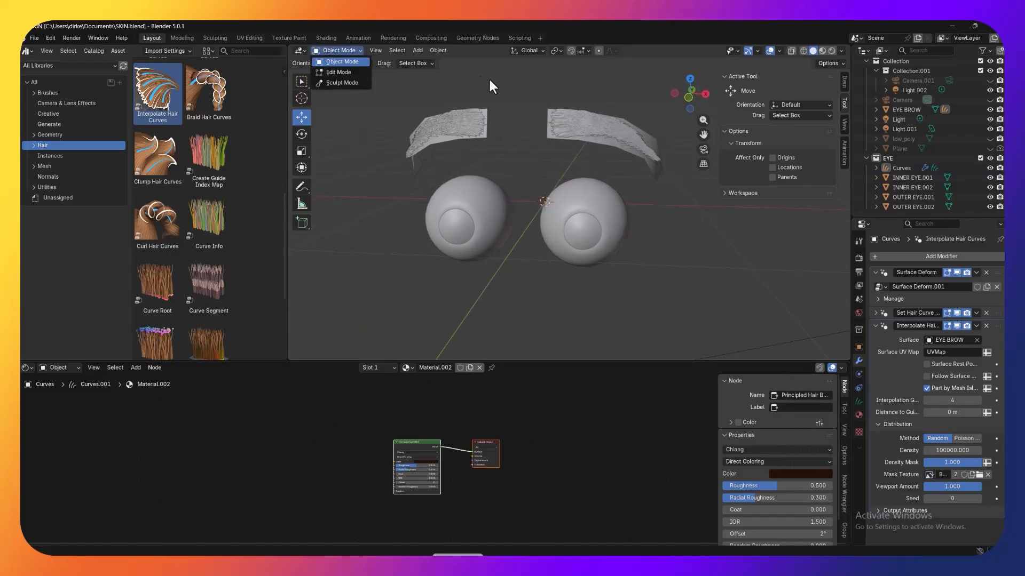
{"action": "middle_click_drag", "start_coordinate": [594, 94], "coordinate": [629, 145]}
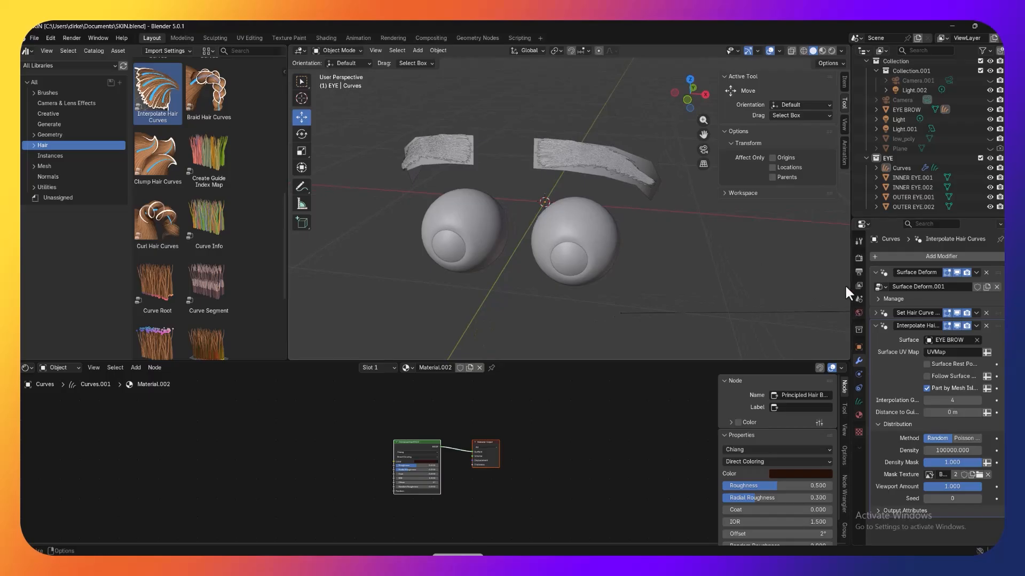
{"action": "middle_click_drag", "start_coordinate": [686, 229], "coordinate": [684, 228]}
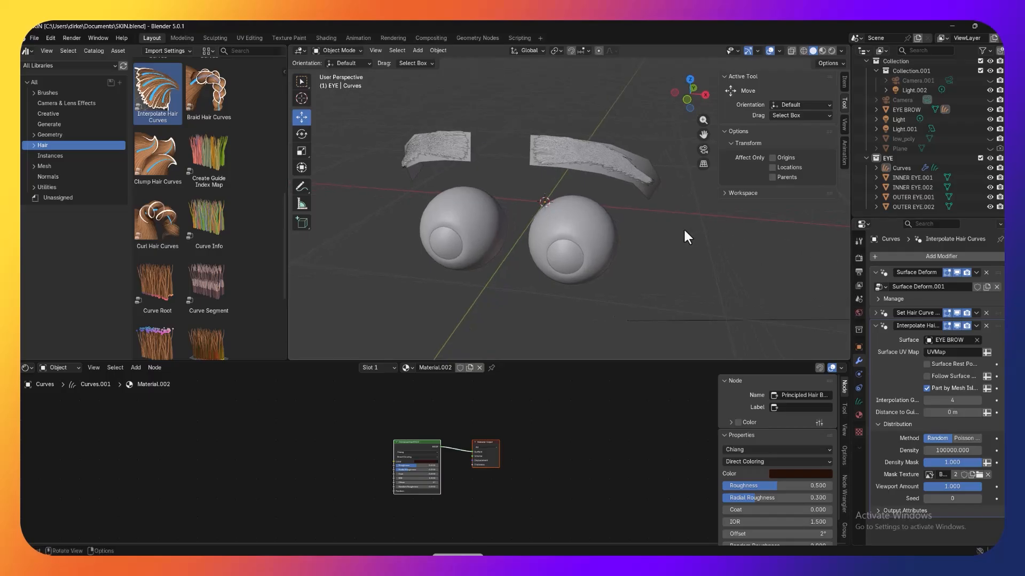
{"action": "left_click", "coordinate": [989, 139]}
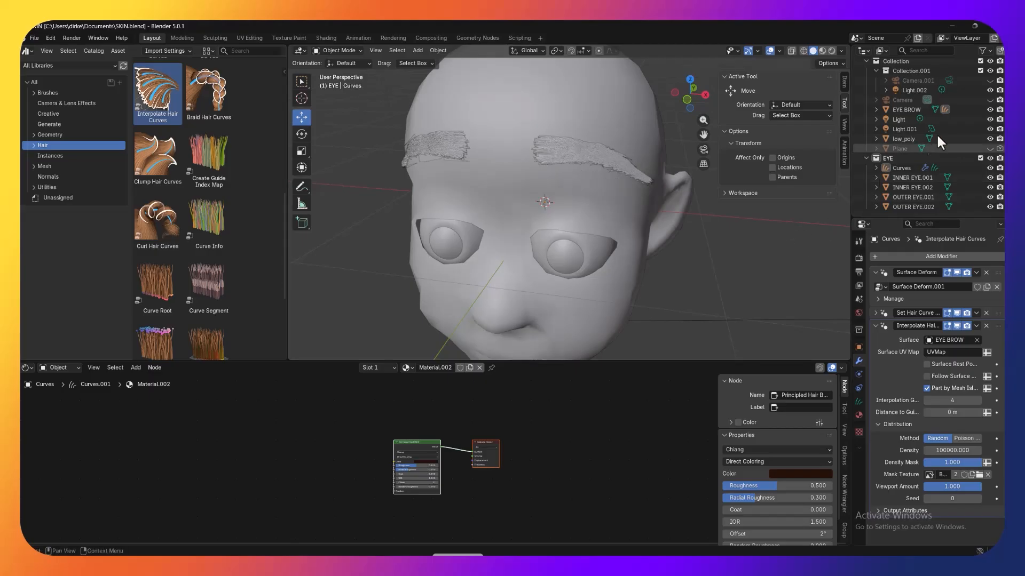
{"action": "left_click", "coordinate": [999, 109]}
{"action": "scroll", "coordinate": [696, 228], "scroll_direction": "down", "scroll_amount": 3}
{"action": "mouse_move", "coordinate": [699, 232]}
{"action": "middle_mouse_down"}
{"action": "mouse_move", "coordinate": [741, 211]}
{"action": "mouse_move", "coordinate": [705, 213]}
{"action": "mouse_move", "coordinate": [757, 239]}
{"action": "mouse_move", "coordinate": [713, 229]}
{"action": "mouse_move", "coordinate": [731, 232]}
{"action": "middle_mouse_up"}
{"action": "left_click", "coordinate": [822, 51]}
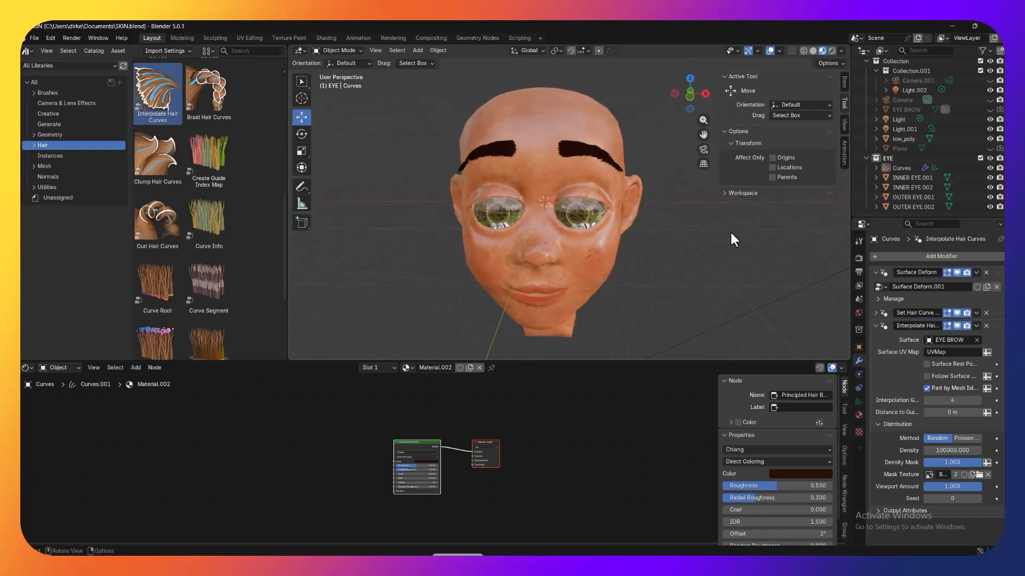
Step: In Sculpt Mode, comb the Curves guide hairs along the outer tail and inner end of the brows with a 65 px Comb brush
{"action": "left_click", "coordinate": [941, 167]}
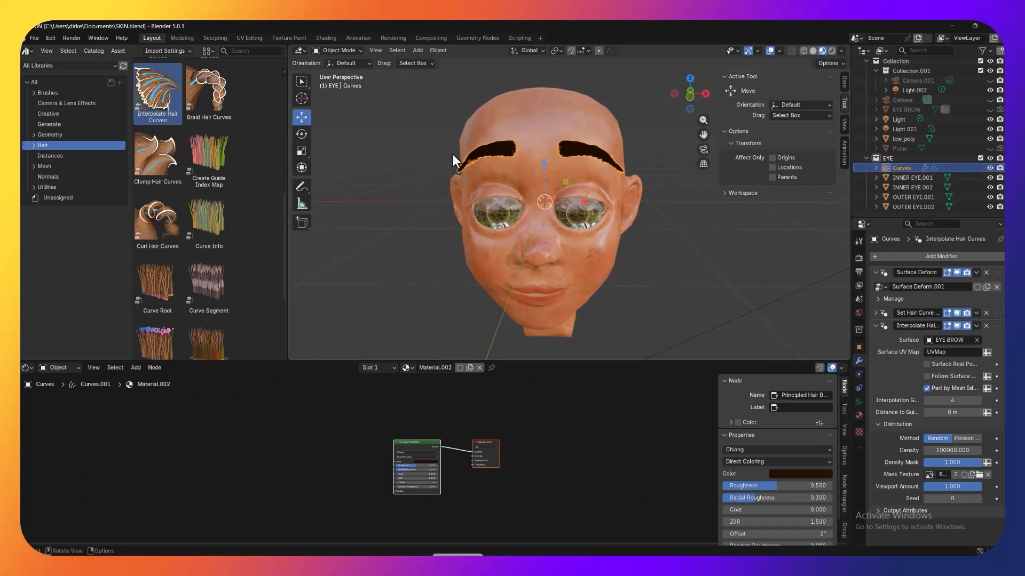
{"action": "left_click", "coordinate": [340, 50]}
{"action": "left_click", "coordinate": [342, 83]}
{"action": "scroll", "coordinate": [609, 153], "scroll_direction": "up", "scroll_amount": 3}
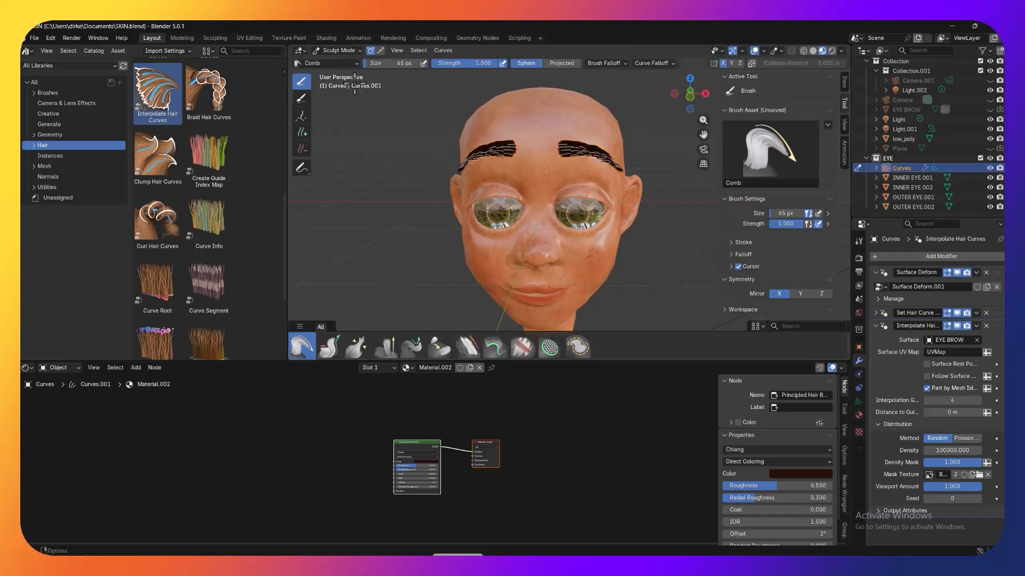
{"action": "middle_click_drag", "start_coordinate": [619, 140], "coordinate": [569, 143]}
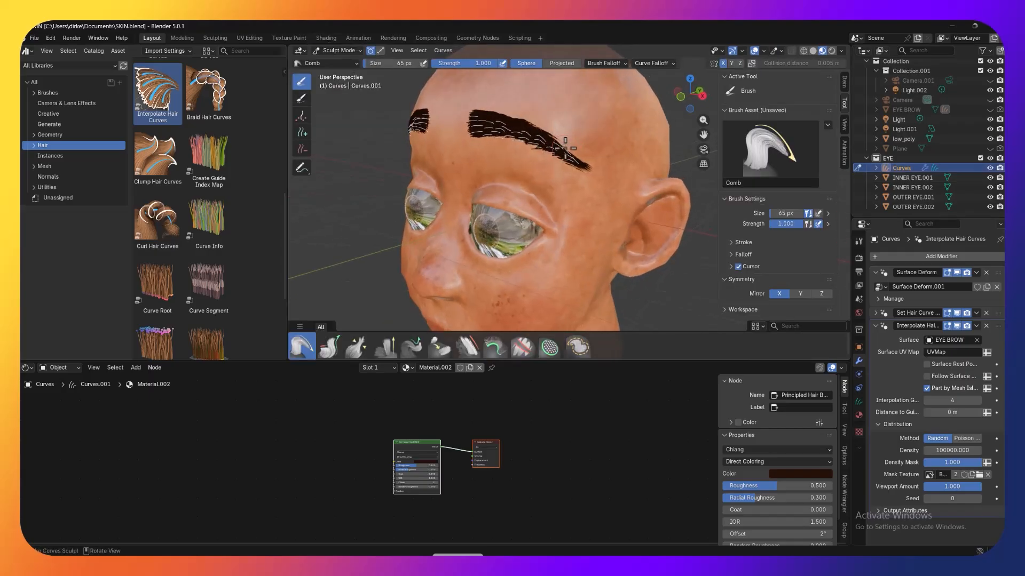
{"action": "key", "text": "ctrl+z"}
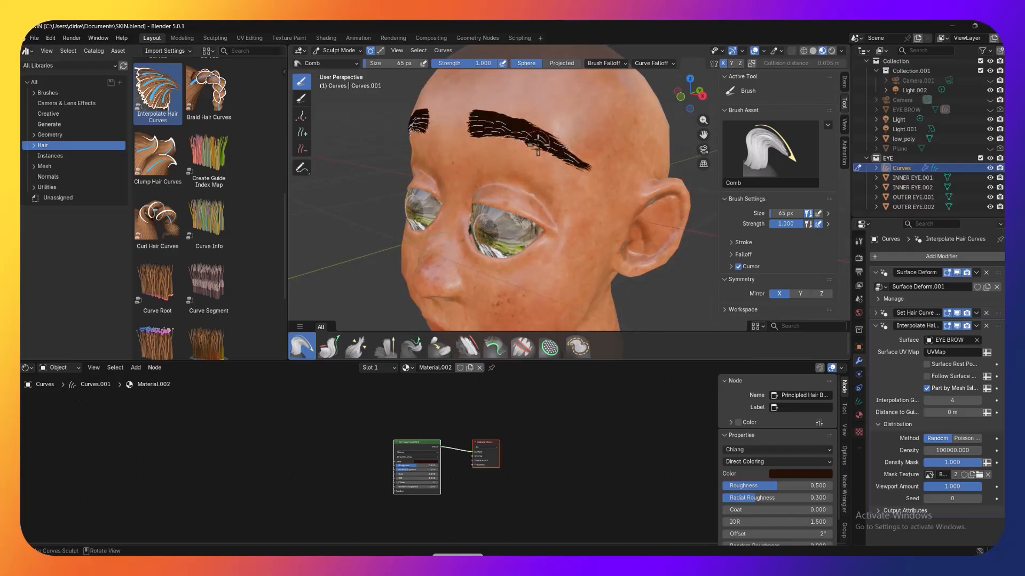
{"action": "left_click_drag", "start_coordinate": [543, 146], "coordinate": [541, 132]}
{"action": "middle_click_drag", "start_coordinate": [553, 119], "coordinate": [584, 121]}
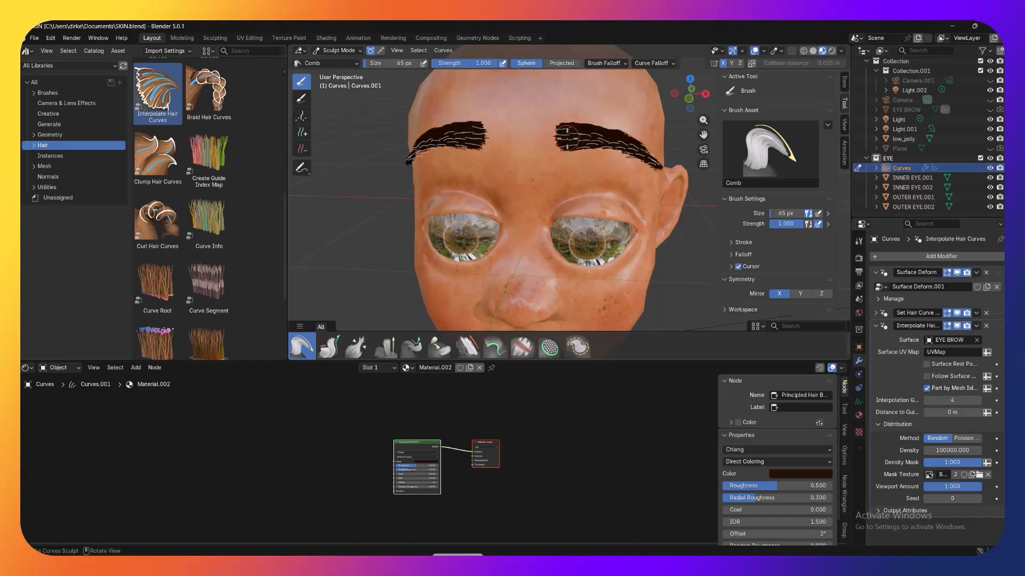
{"action": "left_click_drag", "start_coordinate": [568, 136], "coordinate": [570, 133]}
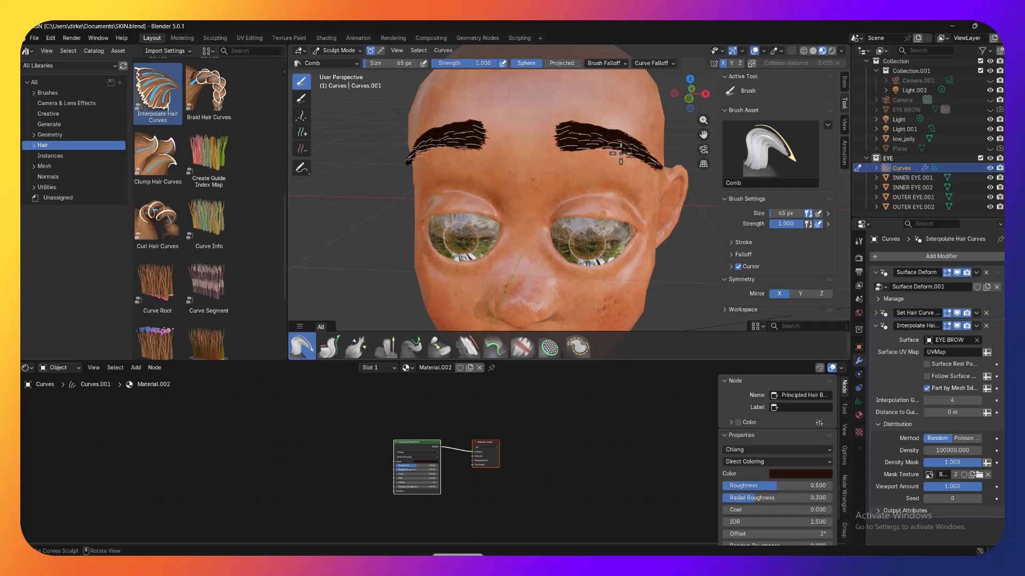
Step: Add the Clump Hair Curves asset to the brow curves and set its Factor to 0.151
{"action": "scroll", "coordinate": [667, 203], "scroll_direction": "down", "scroll_amount": 5}
{"action": "middle_click_drag", "start_coordinate": [668, 218], "coordinate": [684, 256]}
{"action": "scroll", "coordinate": [684, 212], "scroll_direction": "up", "scroll_amount": 4}
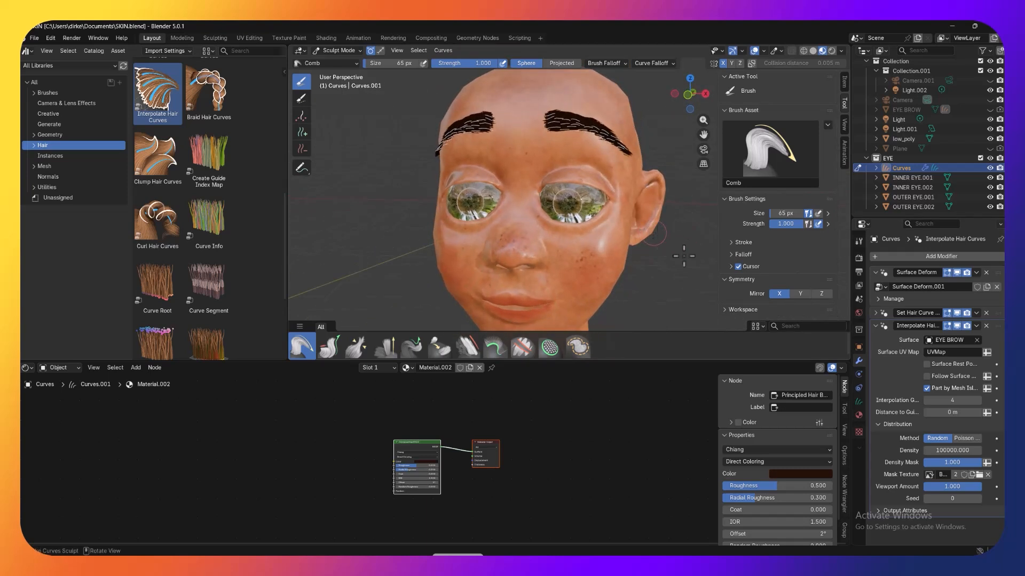
{"action": "left_click", "coordinate": [876, 325]}
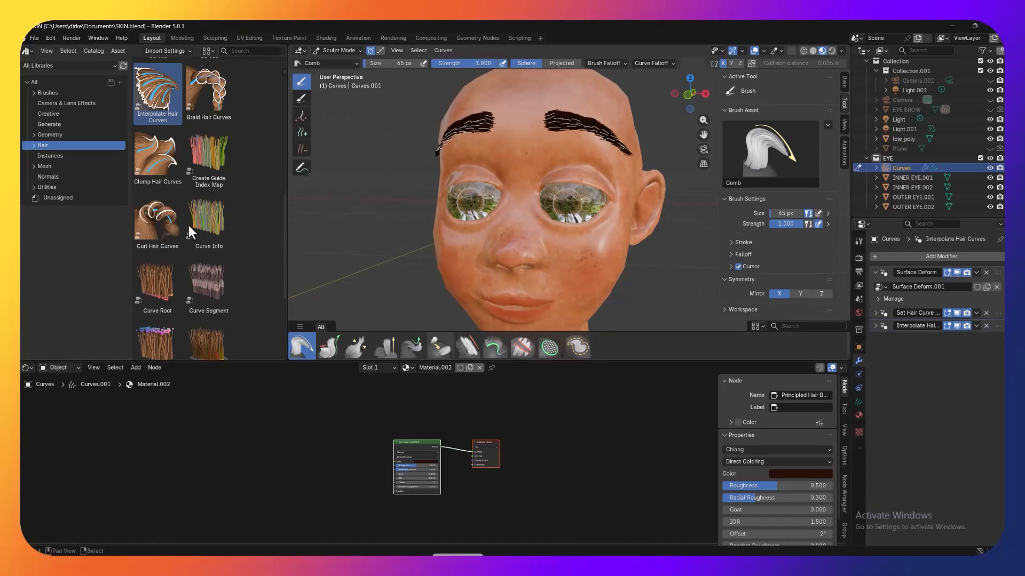
{"action": "left_click_drag", "start_coordinate": [173, 175], "coordinate": [564, 118]}
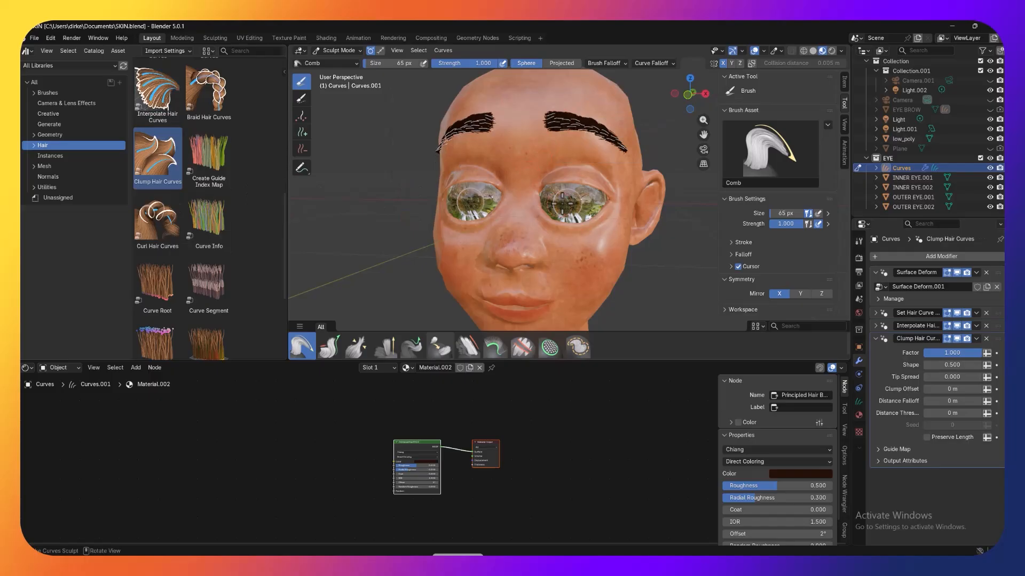
{"action": "scroll", "coordinate": [571, 186], "scroll_direction": "up", "scroll_amount": 2}
{"action": "middle_click_drag", "start_coordinate": [622, 137], "coordinate": [602, 137]}
{"action": "scroll", "coordinate": [603, 136], "scroll_direction": "up", "scroll_amount": 2}
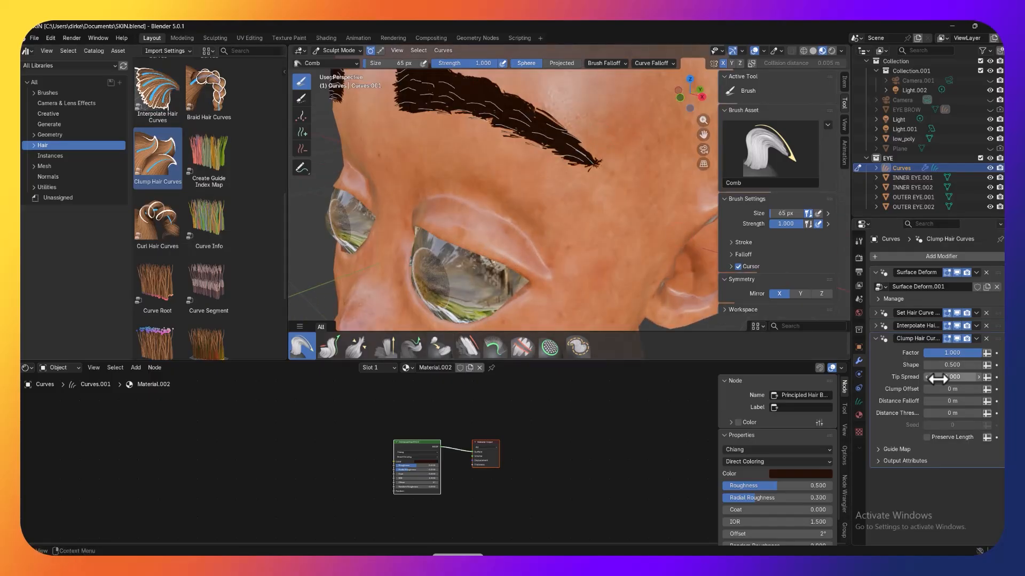
{"action": "left_click_drag", "start_coordinate": [959, 353], "coordinate": [915, 353]}
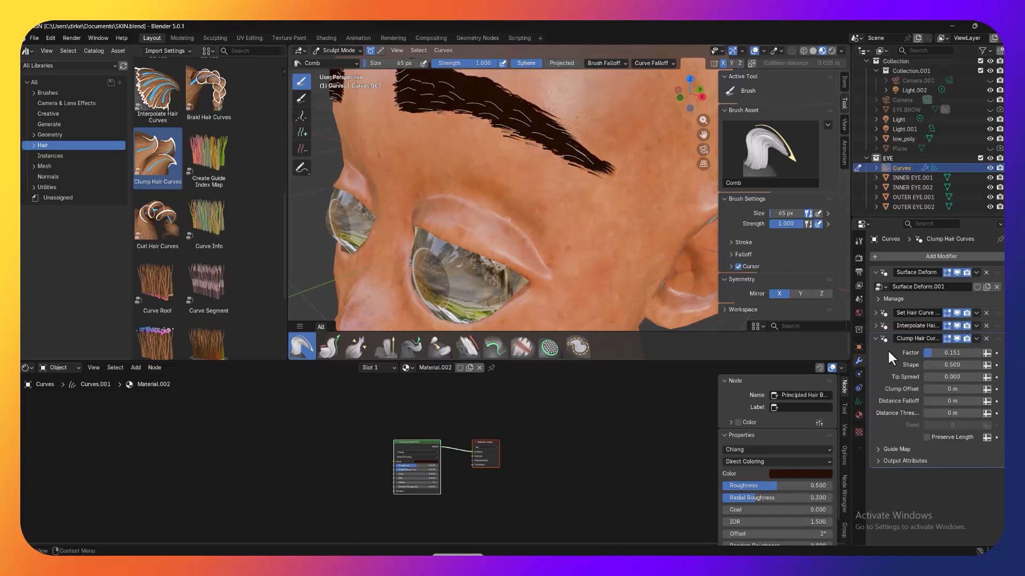
Step: Set the Clump Hair Curves modifier's Shape to -0.070 and Tip Spread to 0.140
{"action": "left_click_drag", "start_coordinate": [955, 365], "coordinate": [937, 365]}
{"action": "scroll", "coordinate": [457, 130], "scroll_direction": "down", "scroll_amount": 8}
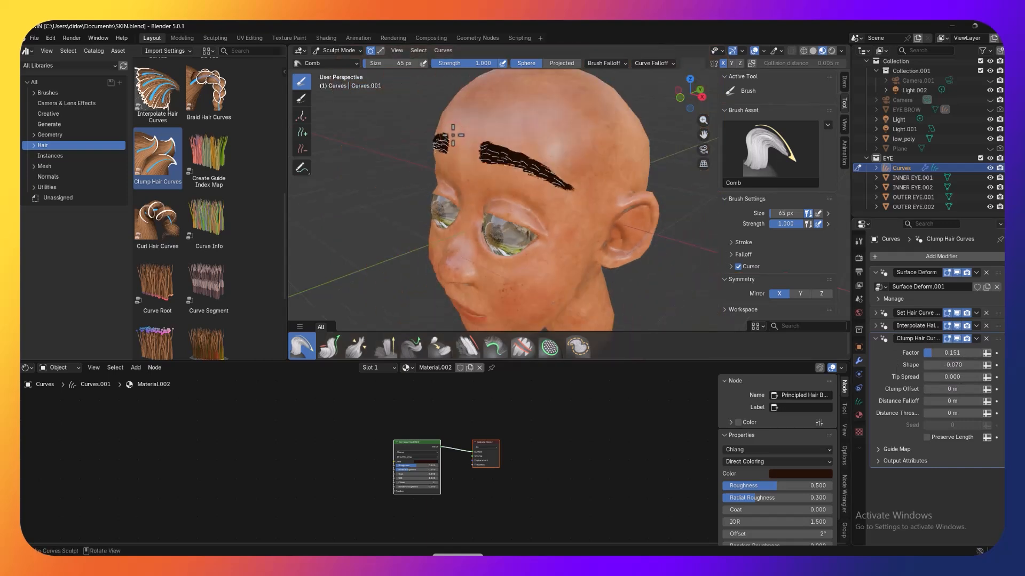
{"action": "middle_click_drag", "start_coordinate": [491, 140], "coordinate": [499, 142]}
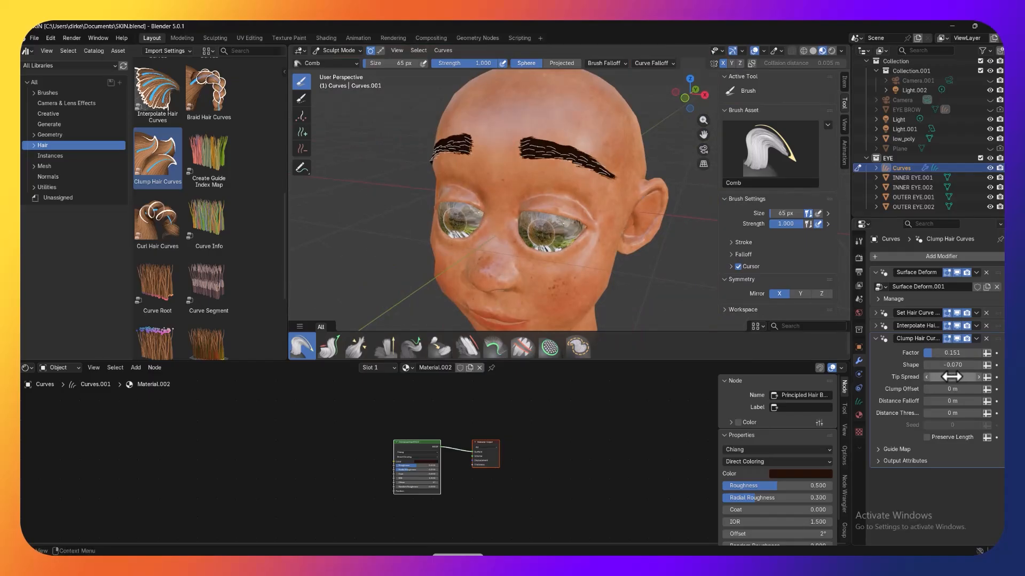
{"action": "left_click_drag", "start_coordinate": [945, 377], "coordinate": [960, 377]}
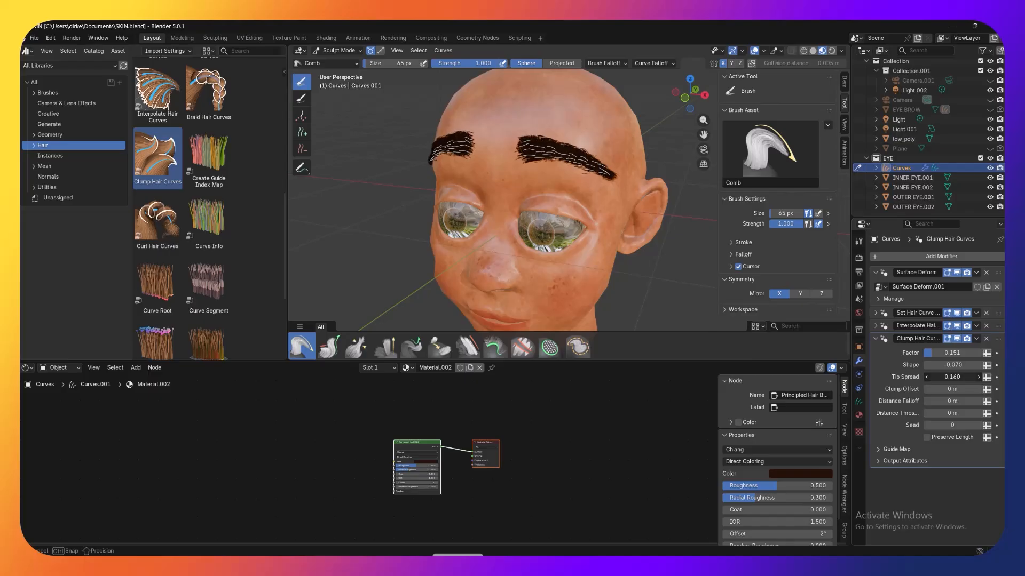
{"action": "left_click_drag", "start_coordinate": [961, 376], "coordinate": [984, 377]}
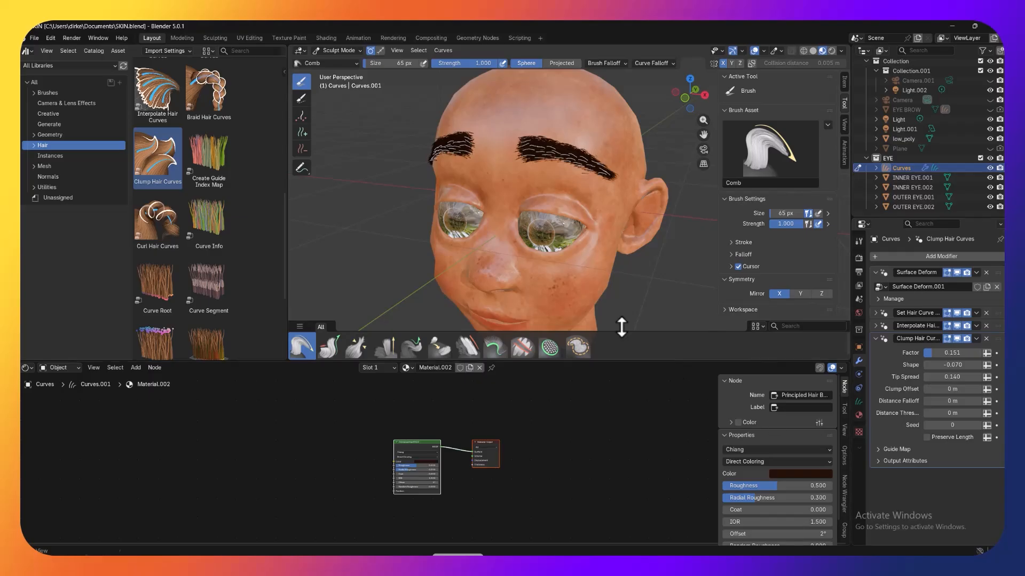
Step: Show the head in rendered shading with viewport overlays hidden and view the brows from the front
{"action": "middle_click_drag", "start_coordinate": [631, 267], "coordinate": [649, 269]}
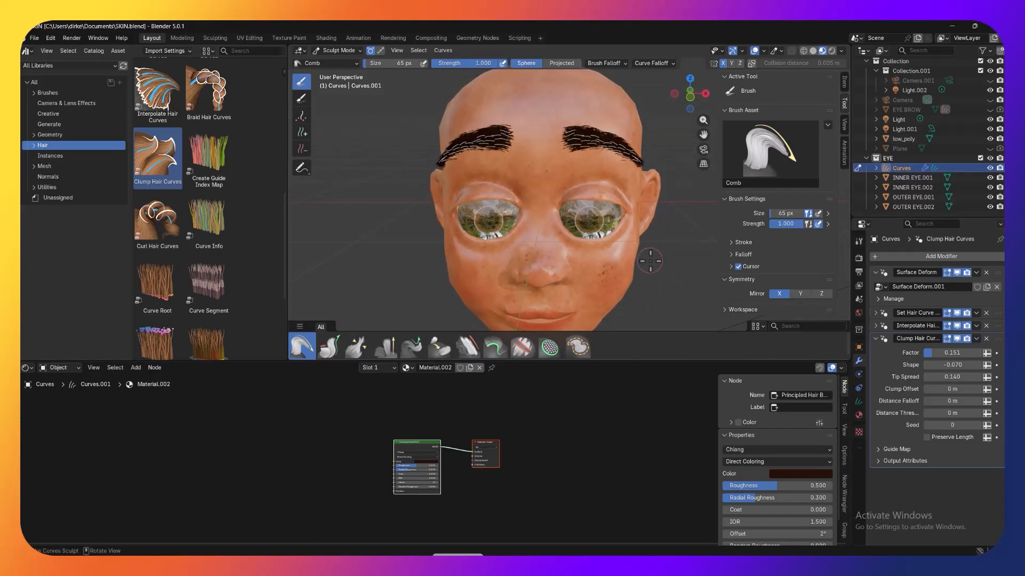
{"action": "left_click", "coordinate": [831, 50]}
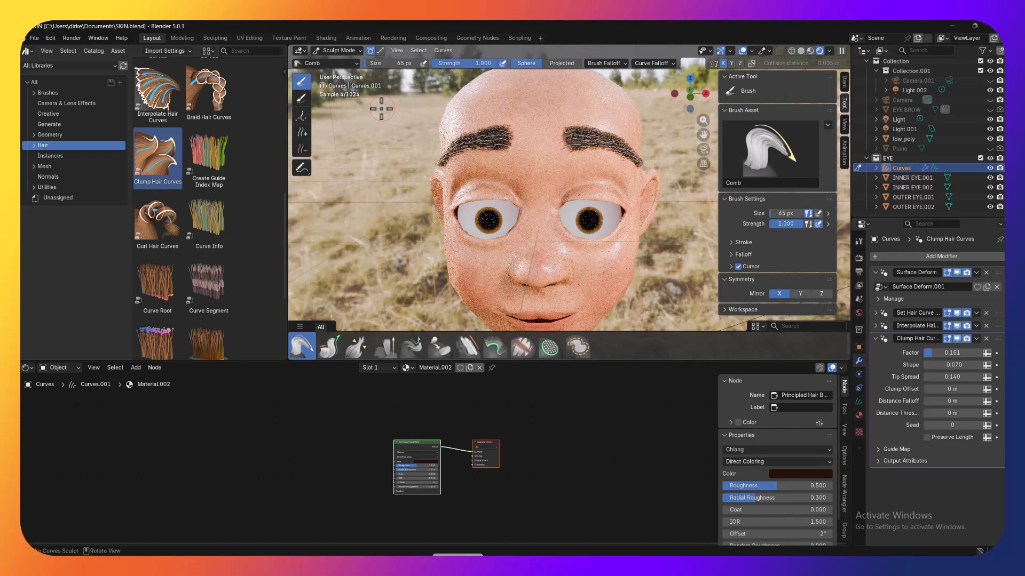
{"action": "left_click", "coordinate": [742, 50]}
{"action": "scroll", "coordinate": [630, 236], "scroll_direction": "down", "scroll_amount": 3}
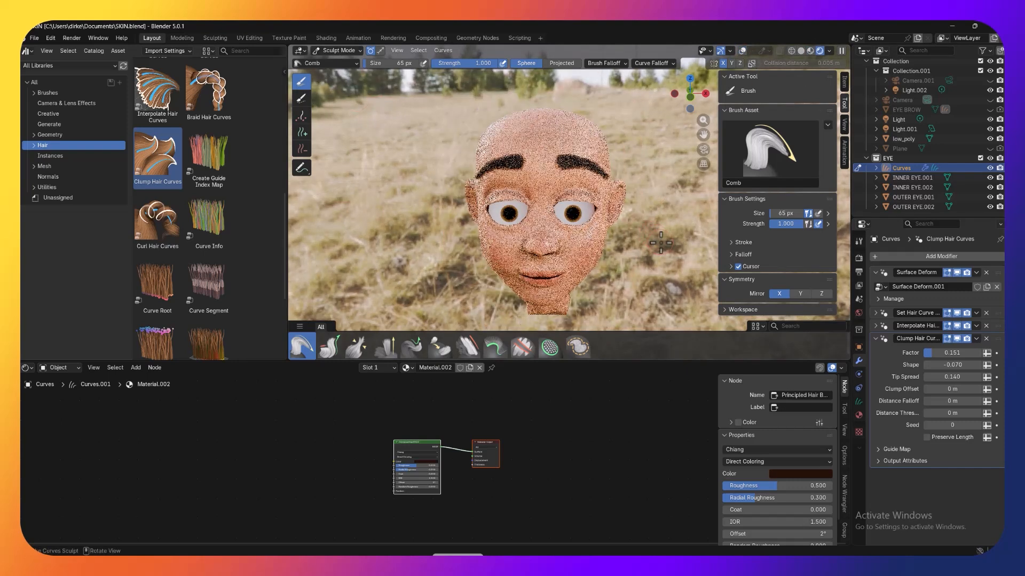
{"action": "middle_click_drag", "start_coordinate": [630, 236], "coordinate": [658, 263]}
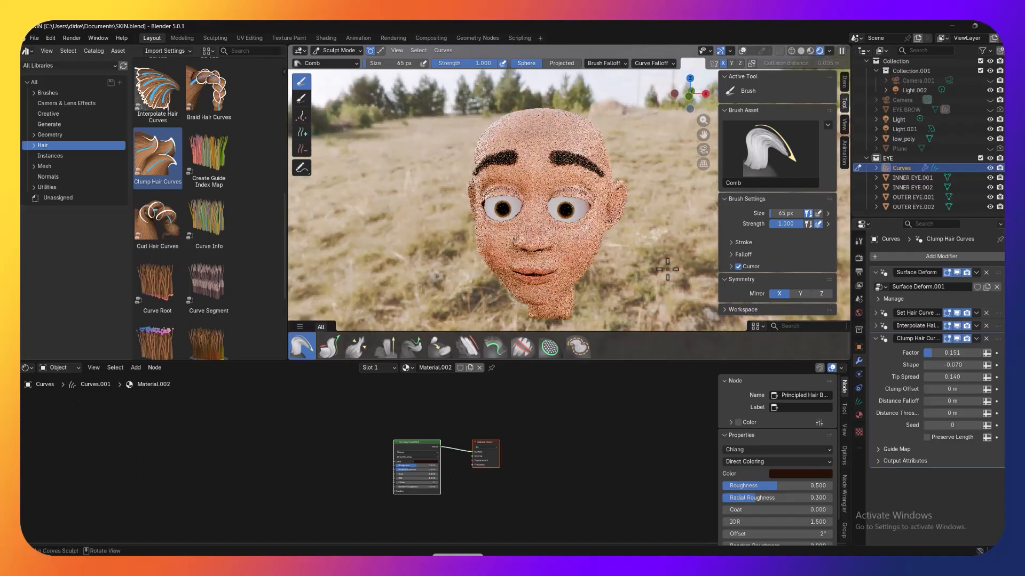
{"action": "scroll", "coordinate": [647, 229], "scroll_direction": "up", "scroll_amount": 2}
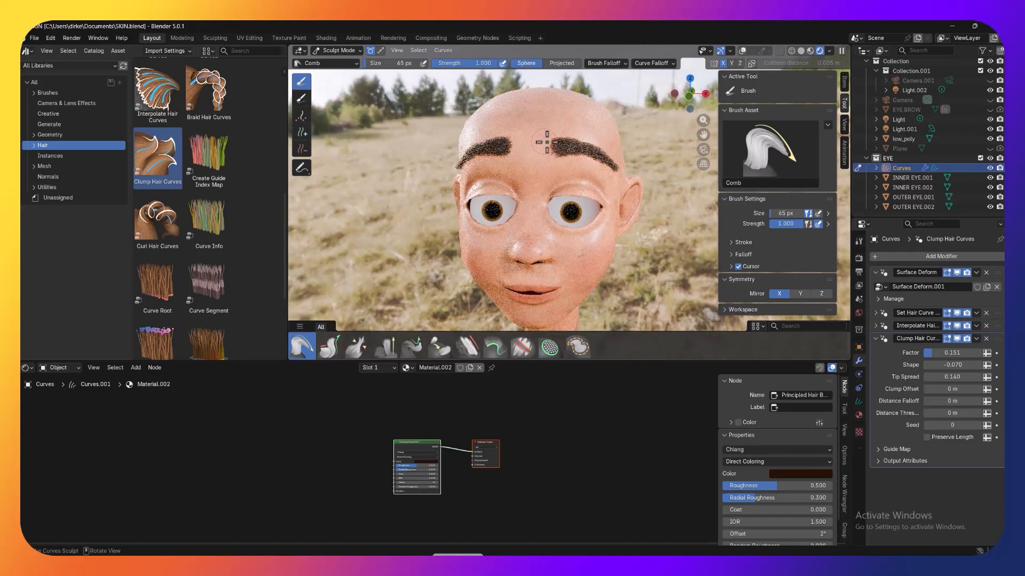
Step: Expand the Set Hair Curve Profile modifier and try a Radius of 0.000201 m for the brow hairs
{"action": "left_click", "coordinate": [876, 313]}
{"action": "left_click", "coordinate": [946, 339]}
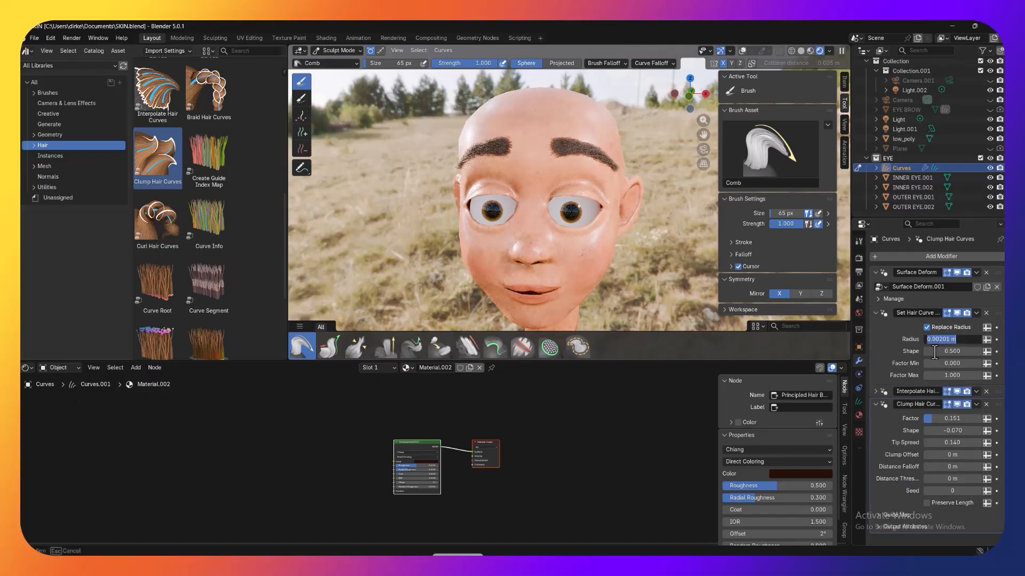
{"action": "left_click", "coordinate": [939, 351]}
{"action": "type", "text": "0"}
{"action": "key", "text": "Return"}
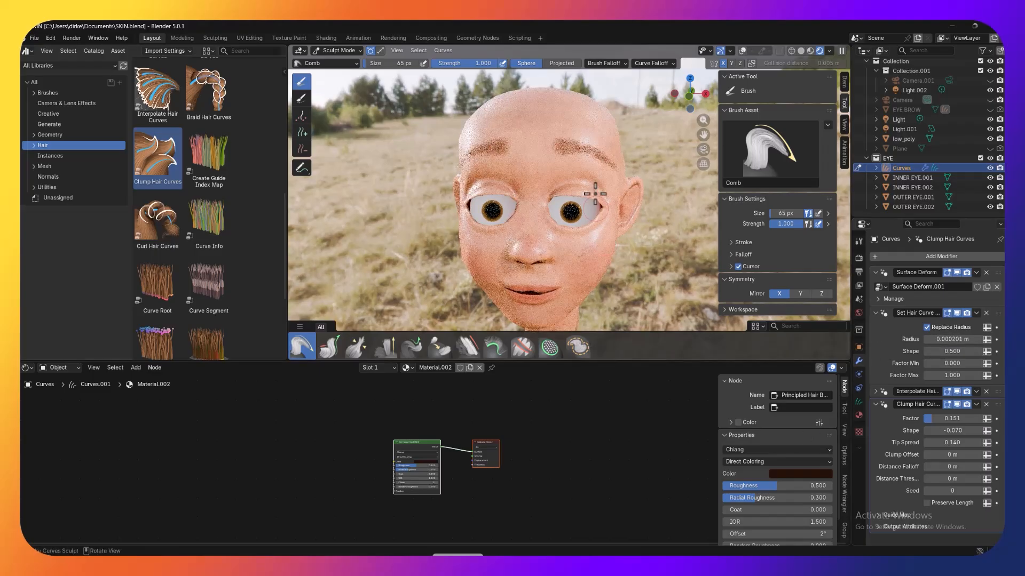
Step: Set the Radius in the brows' Set Hair Curve Profile modifier to 0.000501 m
{"action": "left_click", "coordinate": [953, 340]}
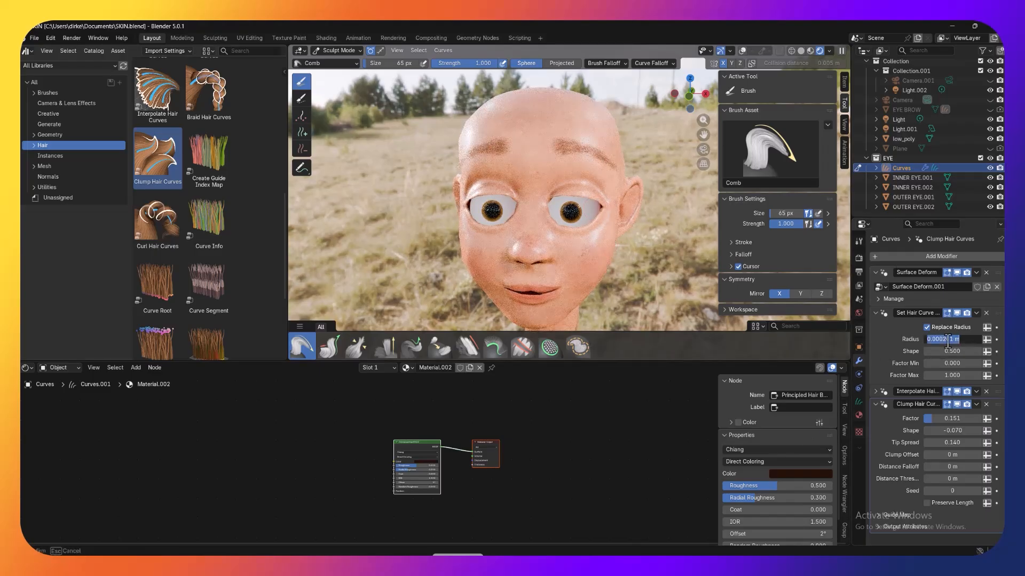
{"action": "left_click", "coordinate": [944, 340]}
{"action": "key", "text": "Return"}
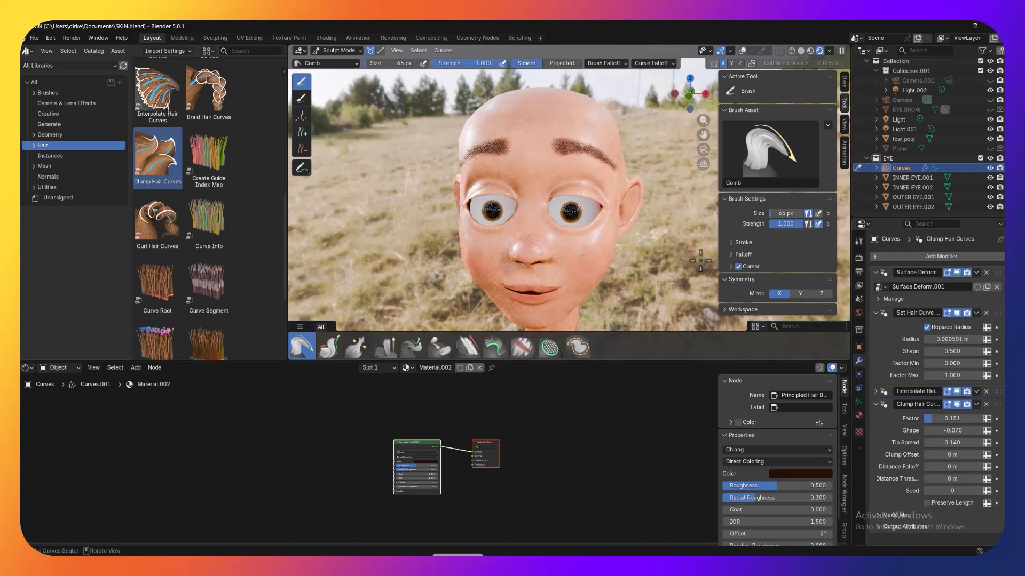
Step: Render the current frame to check the brows on the face, and return to the main window
{"action": "middle_click_drag", "start_coordinate": [697, 254], "coordinate": [730, 256]}
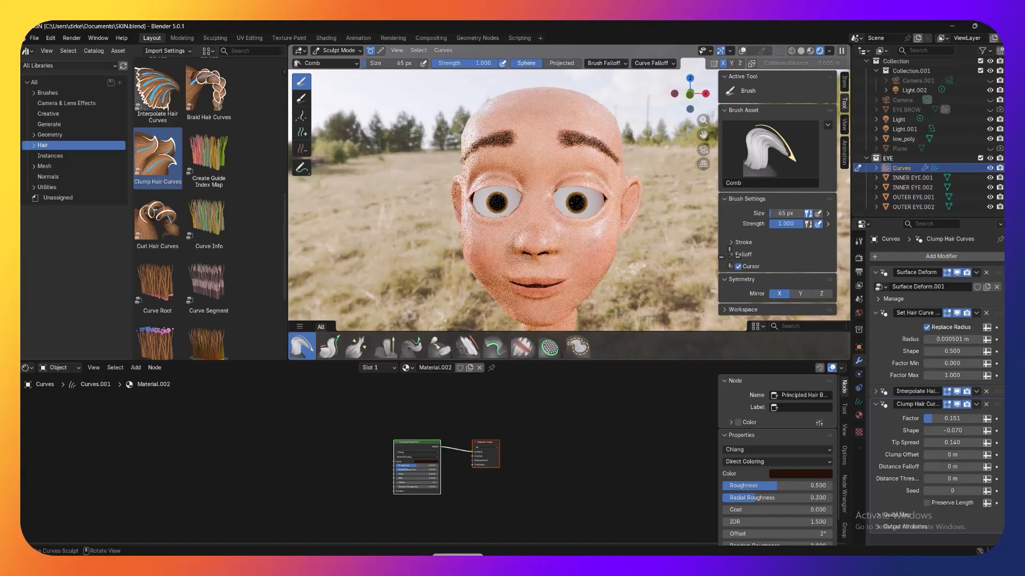
{"action": "scroll", "coordinate": [692, 245], "scroll_direction": "down", "scroll_amount": 2}
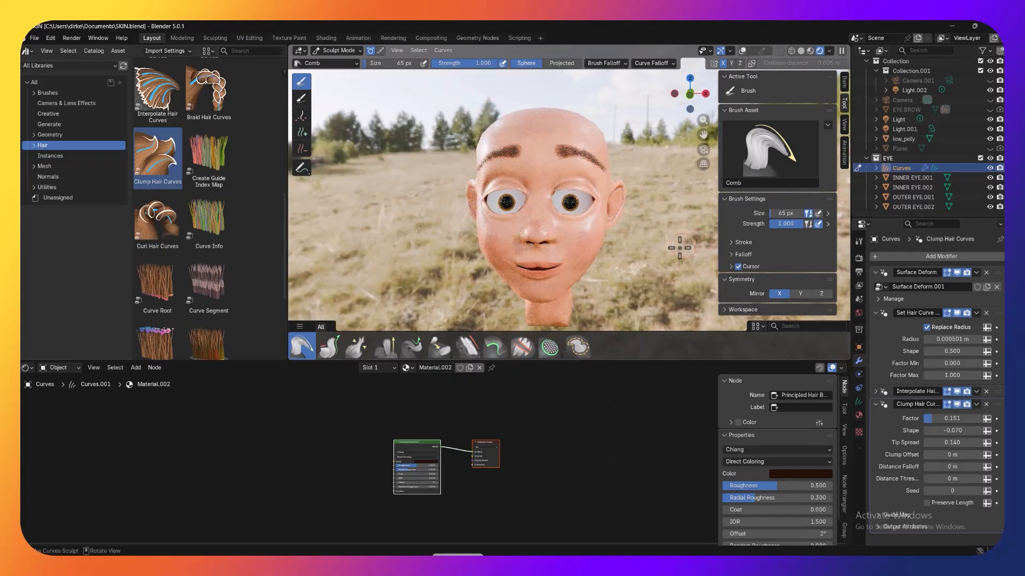
{"action": "key", "text": "F12"}
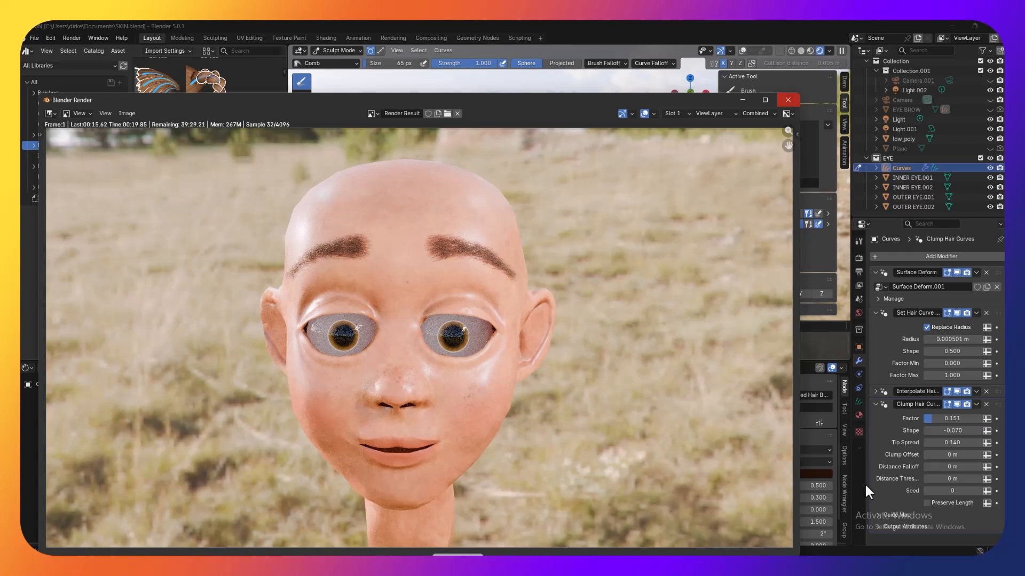
{"action": "left_click", "coordinate": [876, 402]}
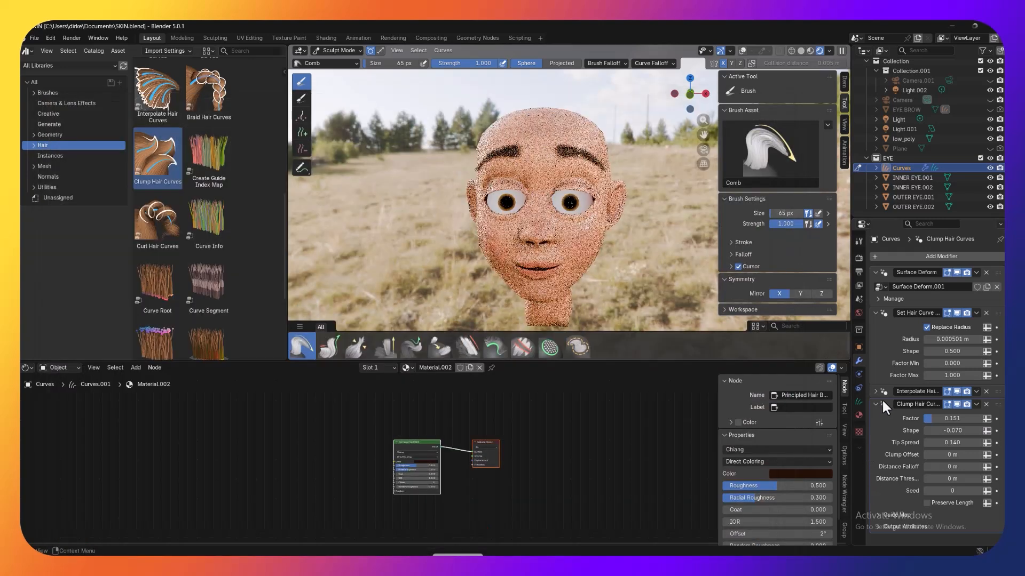
Step: Expand the Interpolate Hair Curves modifier and try a distribution Density of 1000000, checking the brows on the face
{"action": "left_click", "coordinate": [875, 389]}
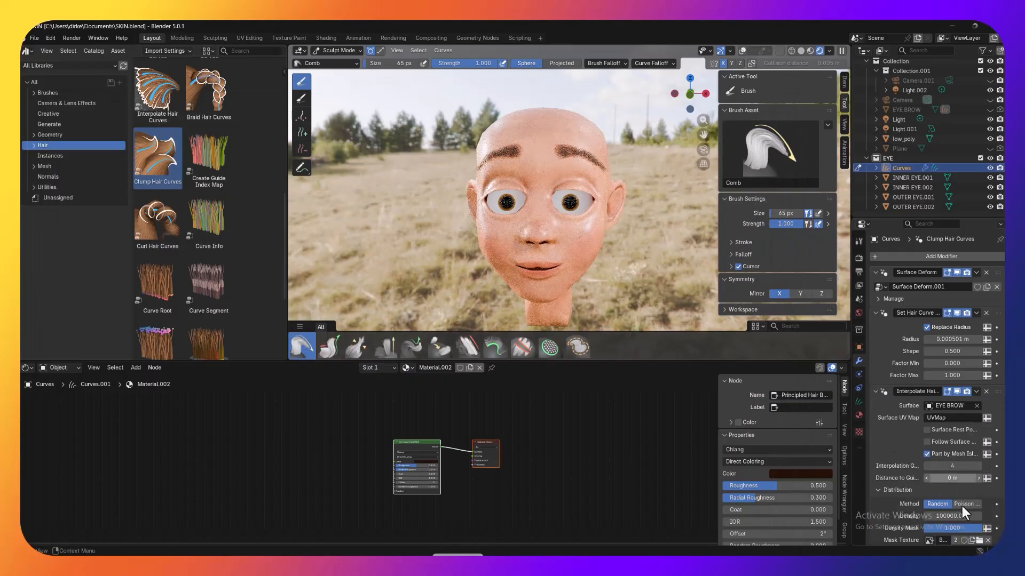
{"action": "double_click", "coordinate": [931, 516]}
{"action": "left_click", "coordinate": [933, 516]}
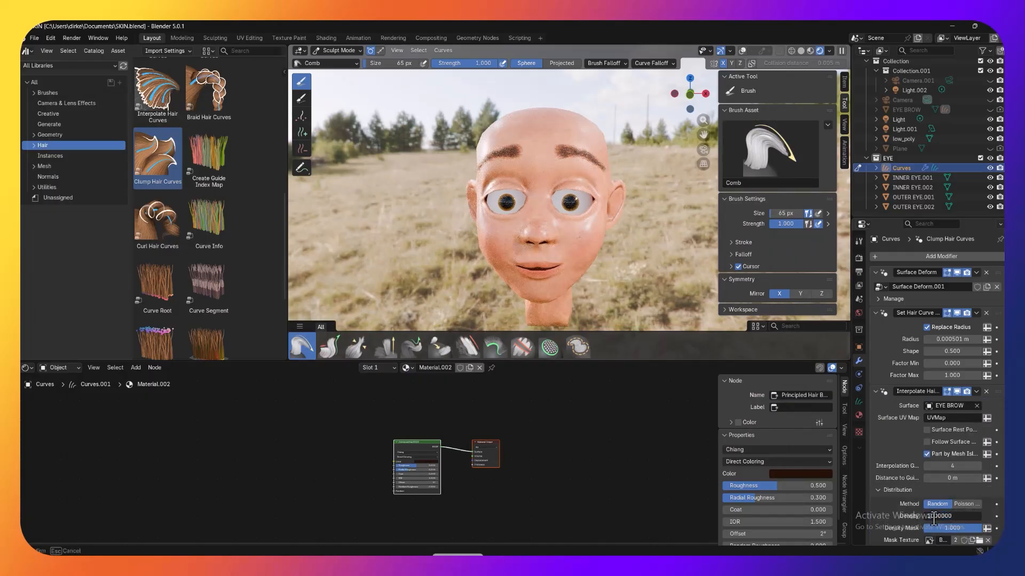
{"action": "key", "text": "Return"}
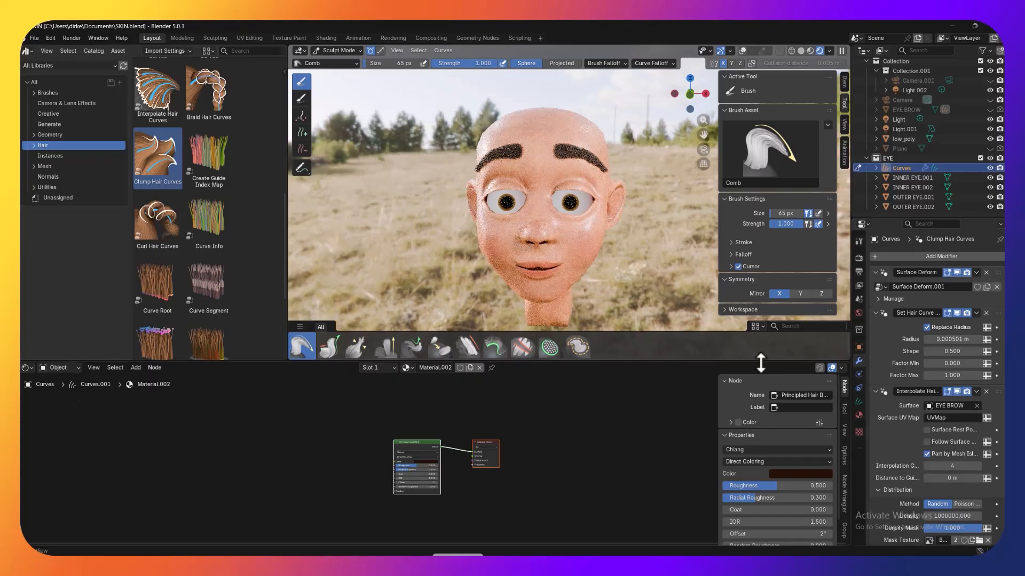
{"action": "scroll", "coordinate": [596, 195], "scroll_direction": "up", "scroll_amount": 2}
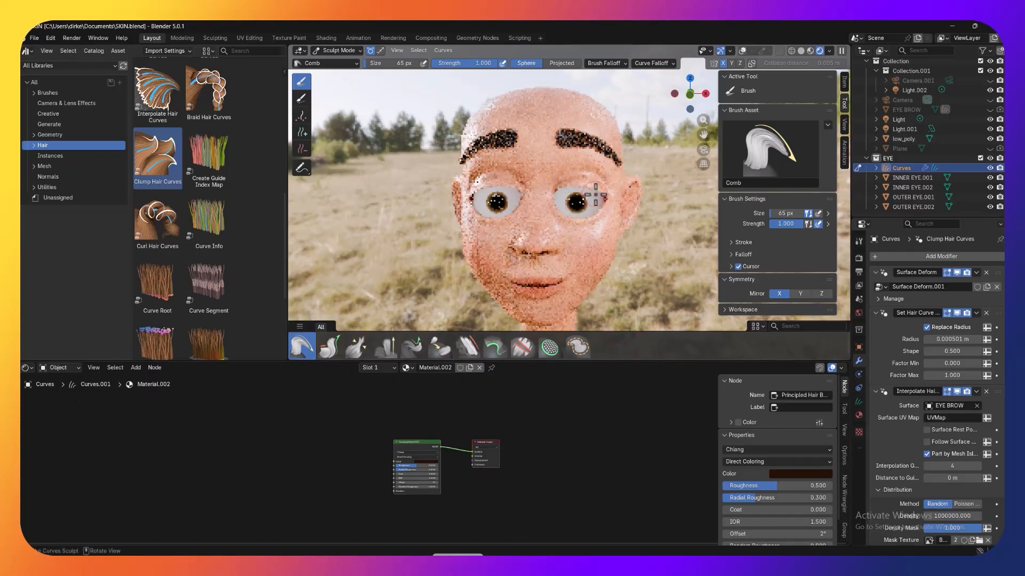
{"action": "scroll", "coordinate": [596, 195], "scroll_direction": "down", "scroll_amount": 2}
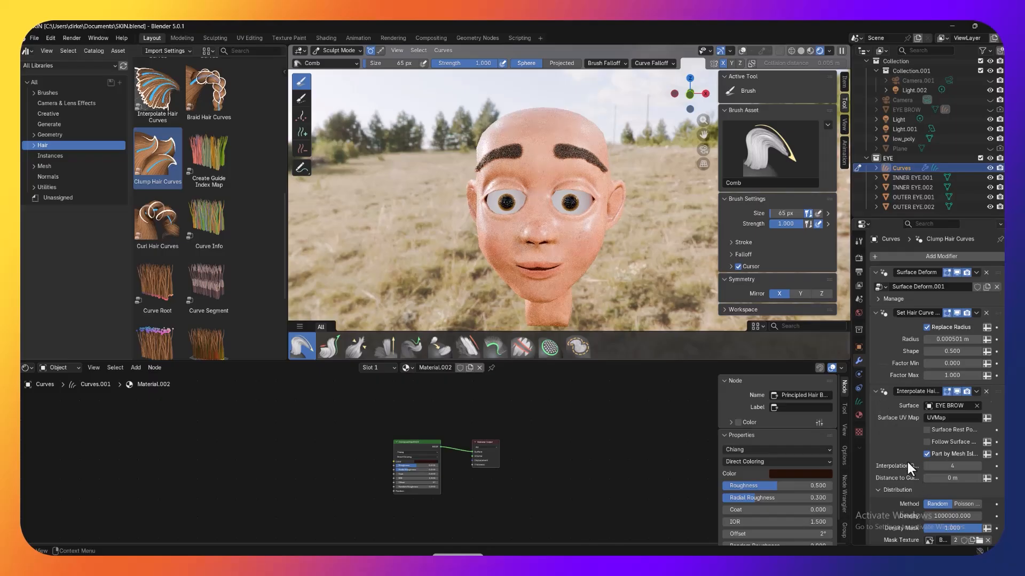
Step: Reduce the Interpolate Hair Curves Density to 500000
{"action": "scroll", "coordinate": [908, 462], "scroll_direction": "down", "scroll_amount": 1}
{"action": "left_click", "coordinate": [935, 497]}
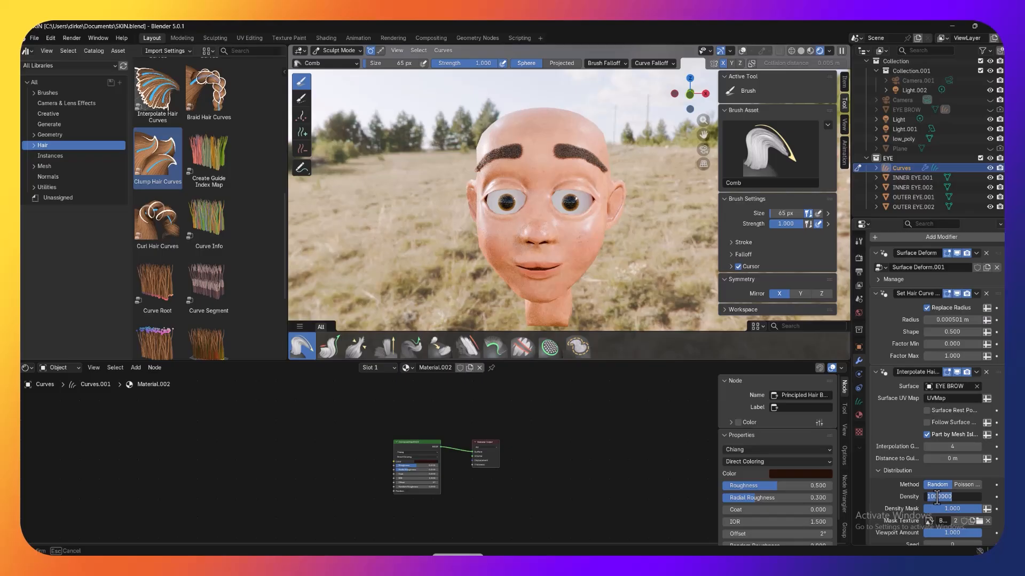
{"action": "left_click", "coordinate": [958, 498]}
{"action": "key", "text": "Return"}
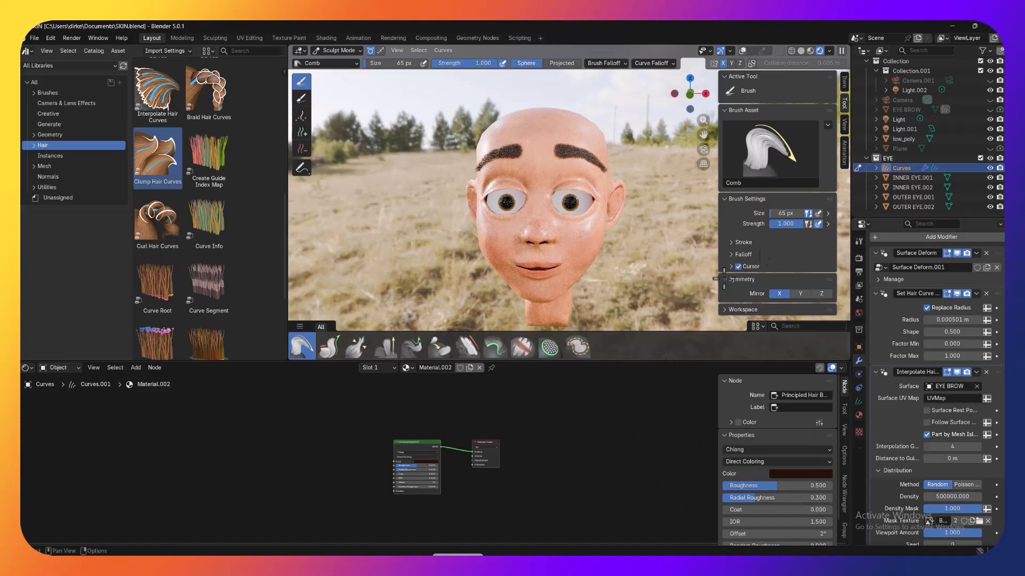
Step: Switch the viewport to material preview and lower the Interpolate Hair Curves Density to 200000
{"action": "left_click", "coordinate": [810, 50]}
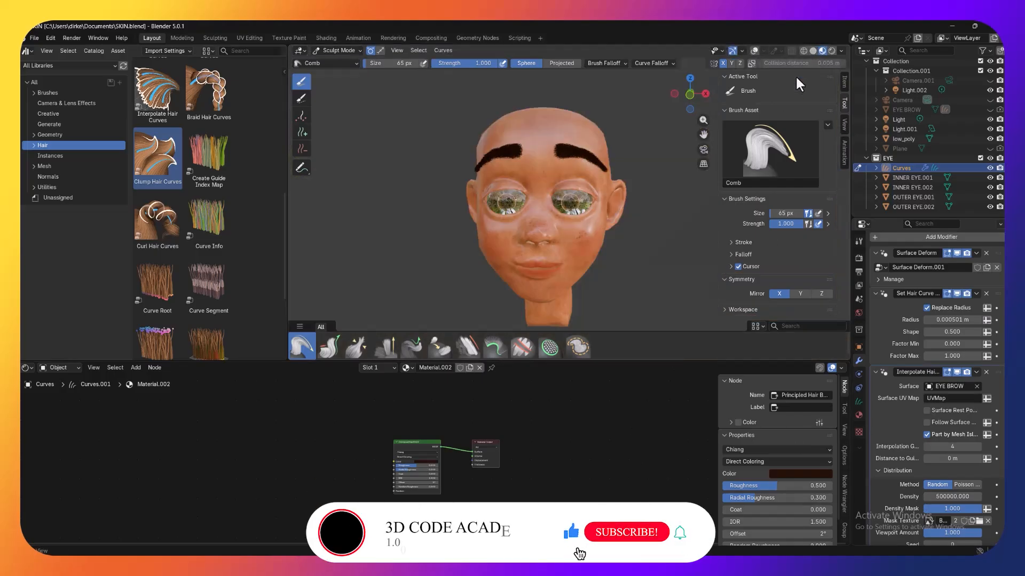
{"action": "middle_click_drag", "start_coordinate": [684, 155], "coordinate": [632, 163]}
{"action": "left_click", "coordinate": [932, 496]}
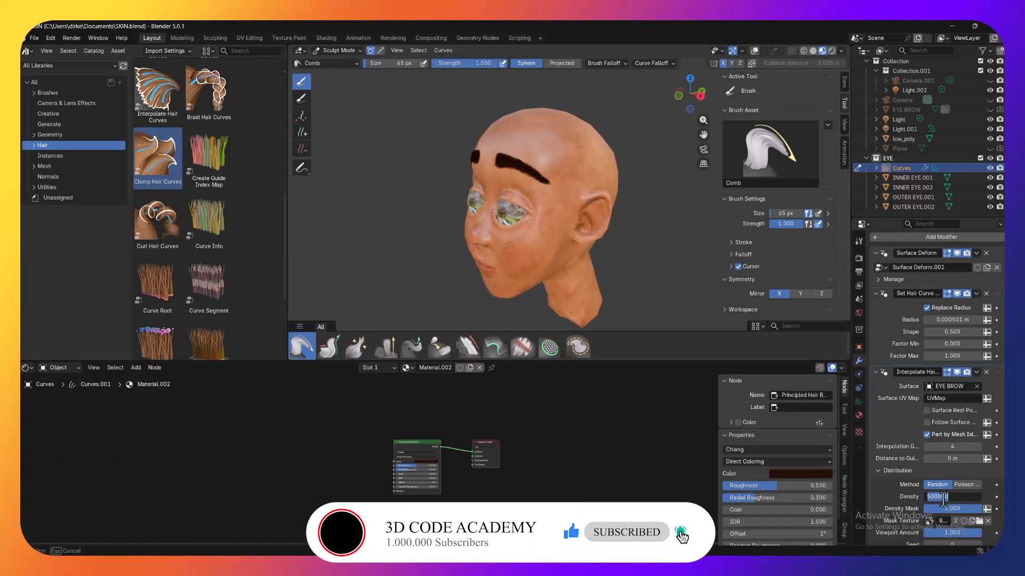
{"action": "left_click_drag", "start_coordinate": [937, 498], "coordinate": [925, 499]}
{"action": "type", "text": "20"}
{"action": "key", "text": "Return"}
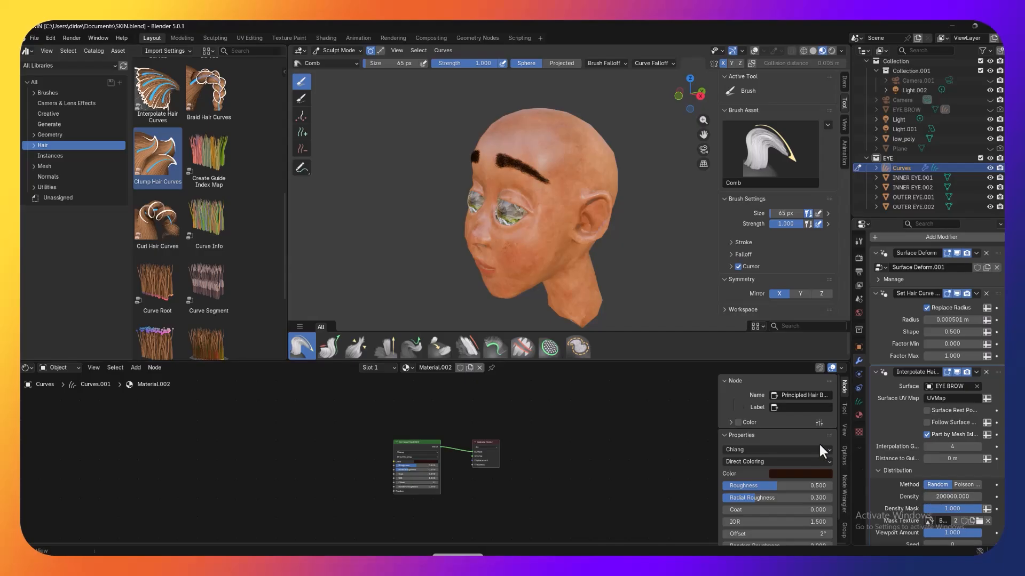
Step: Set the Interpolate Hair Curves Density to 150000 and check the brows from the front
{"action": "mouse_move", "coordinate": [630, 265]}
{"action": "middle_mouse_down"}
{"action": "mouse_move", "coordinate": [682, 254]}
{"action": "mouse_move", "coordinate": [749, 294]}
{"action": "mouse_move", "coordinate": [706, 272]}
{"action": "middle_mouse_up"}
{"action": "left_click", "coordinate": [947, 497]}
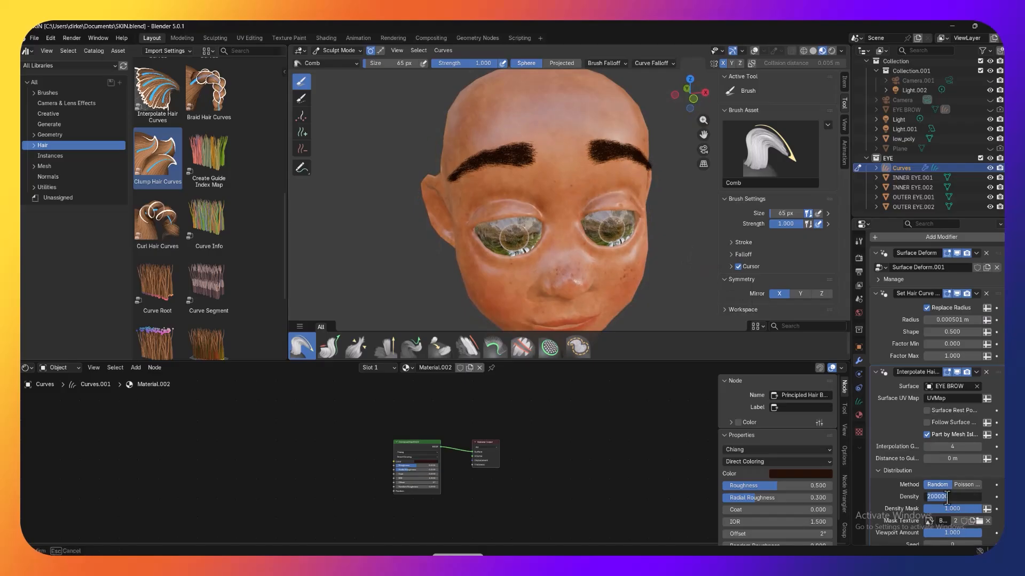
{"action": "left_click_drag", "start_coordinate": [936, 498], "coordinate": [928, 499]}
{"action": "key", "text": "Return"}
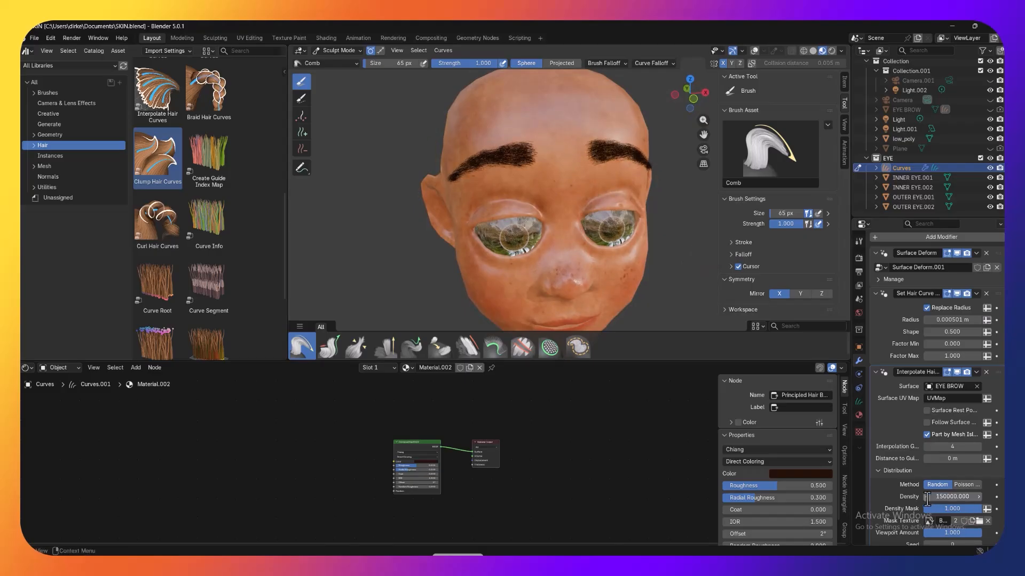
{"action": "scroll", "coordinate": [650, 265], "scroll_direction": "down", "scroll_amount": 1}
{"action": "middle_click_drag", "start_coordinate": [650, 266], "coordinate": [674, 258]}
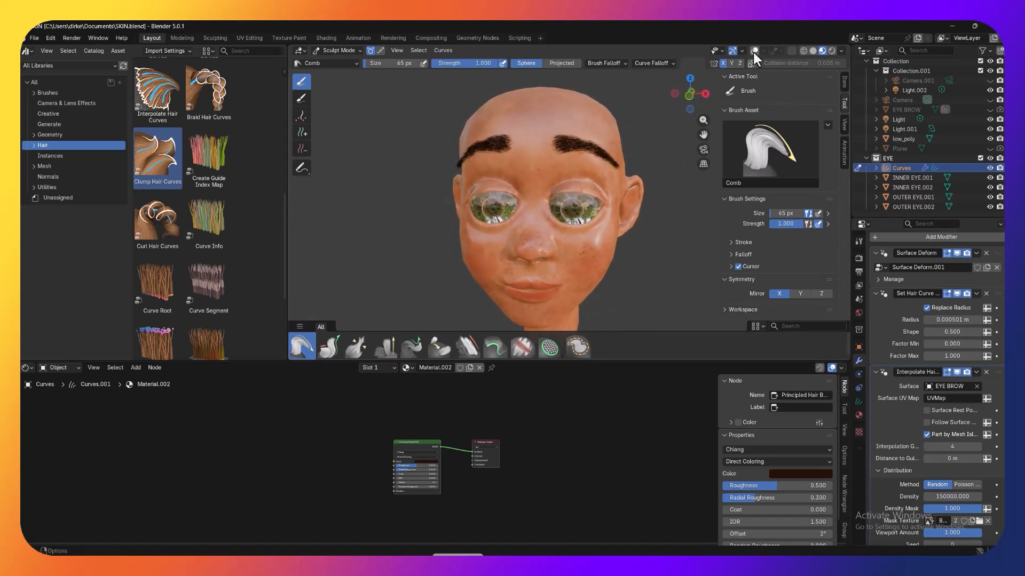
Step: Return the viewport to rendered shading, hide the 3D viewport sidebar and examine the finished brows from the front
{"action": "left_click", "coordinate": [833, 50]}
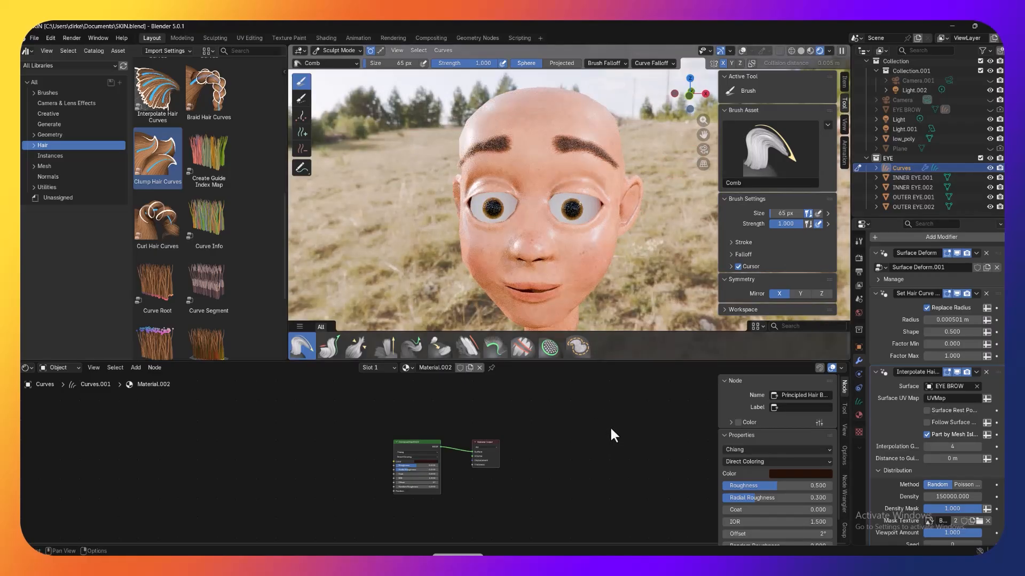
{"action": "scroll", "coordinate": [623, 302], "scroll_direction": "down", "scroll_amount": 1}
{"action": "middle_click_drag", "start_coordinate": [633, 276], "coordinate": [639, 277]}
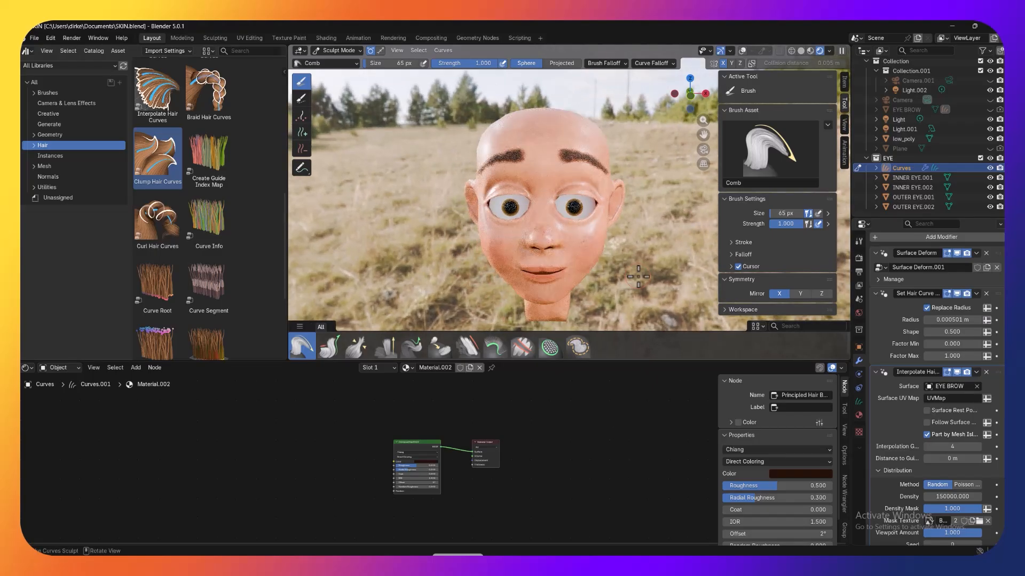
{"action": "middle_click_drag", "start_coordinate": [625, 256], "coordinate": [623, 253]}
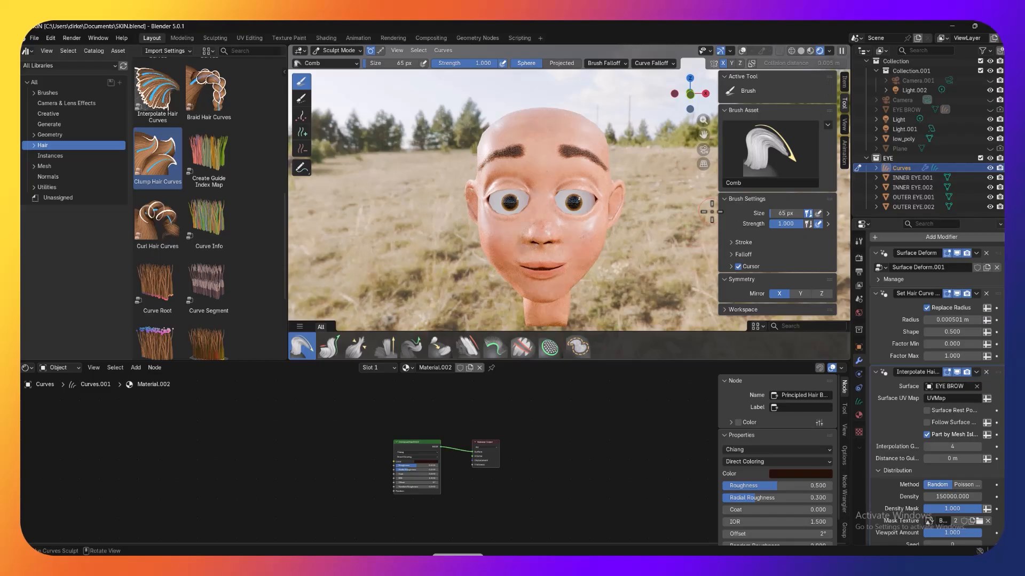
{"action": "key", "text": "n"}
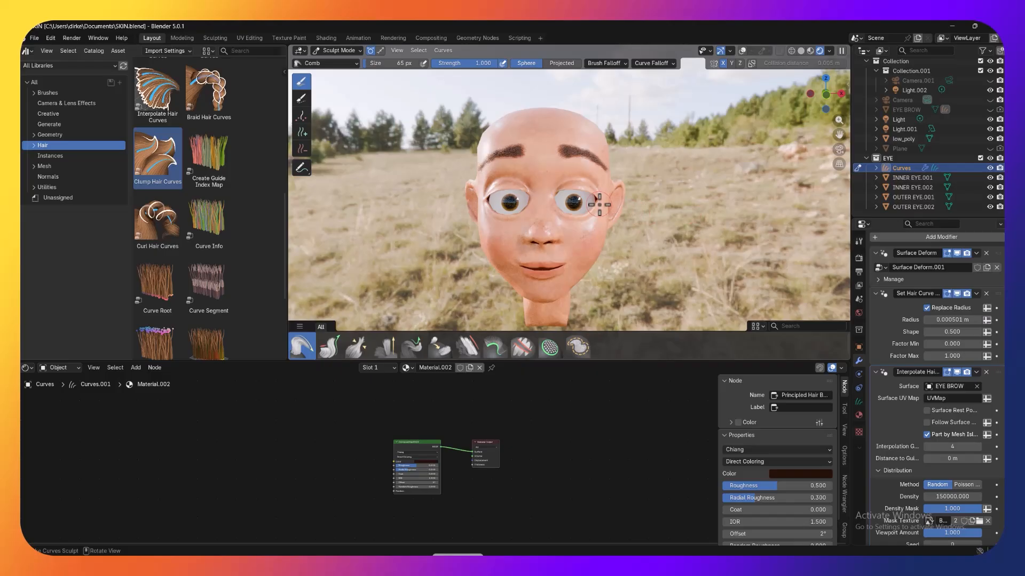
{"action": "middle_click_drag", "start_coordinate": [599, 205], "coordinate": [754, 176]}
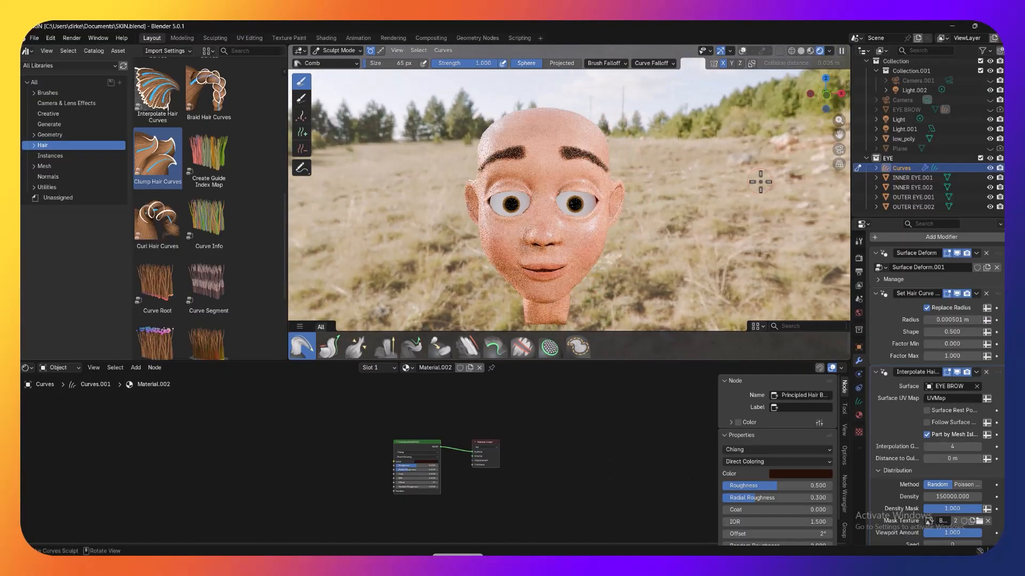